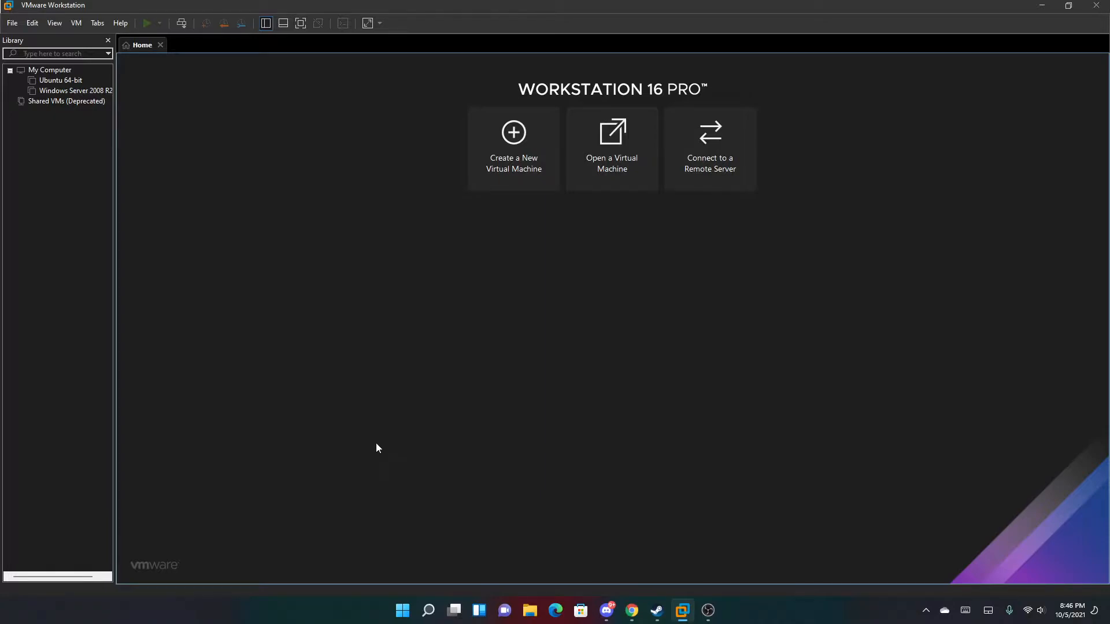
Switch from VMware Workstation to Google Chrome using the taskbar icon.
left_click(633, 611)
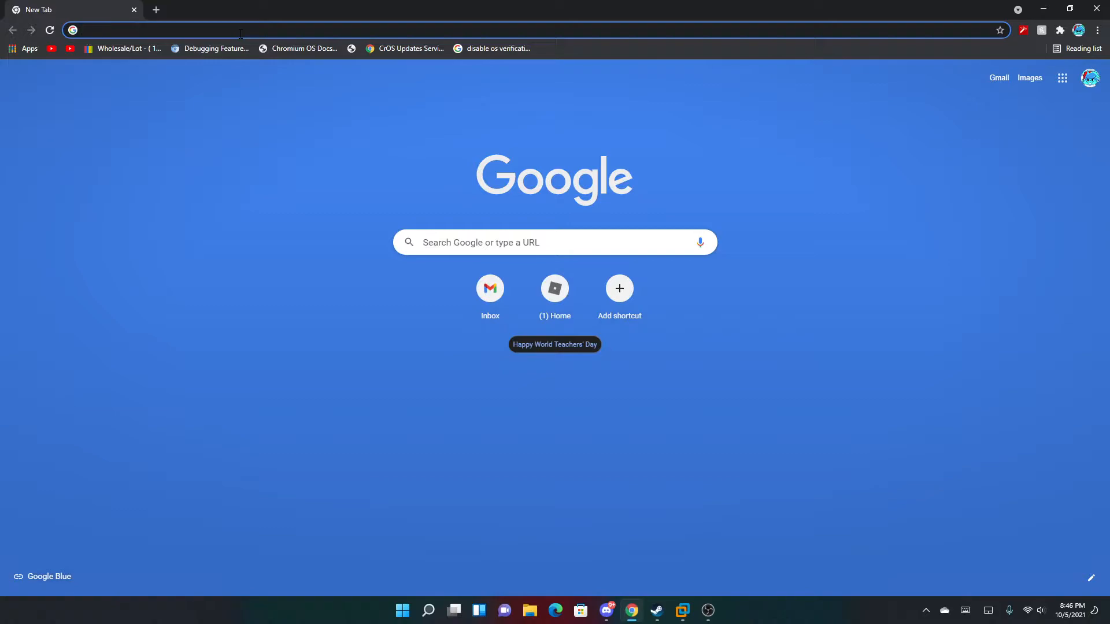
Load vmware.com, browse its product overviews, open a blank tab, then return to VMware Workstation.
type("vmware.com")
key("Return")
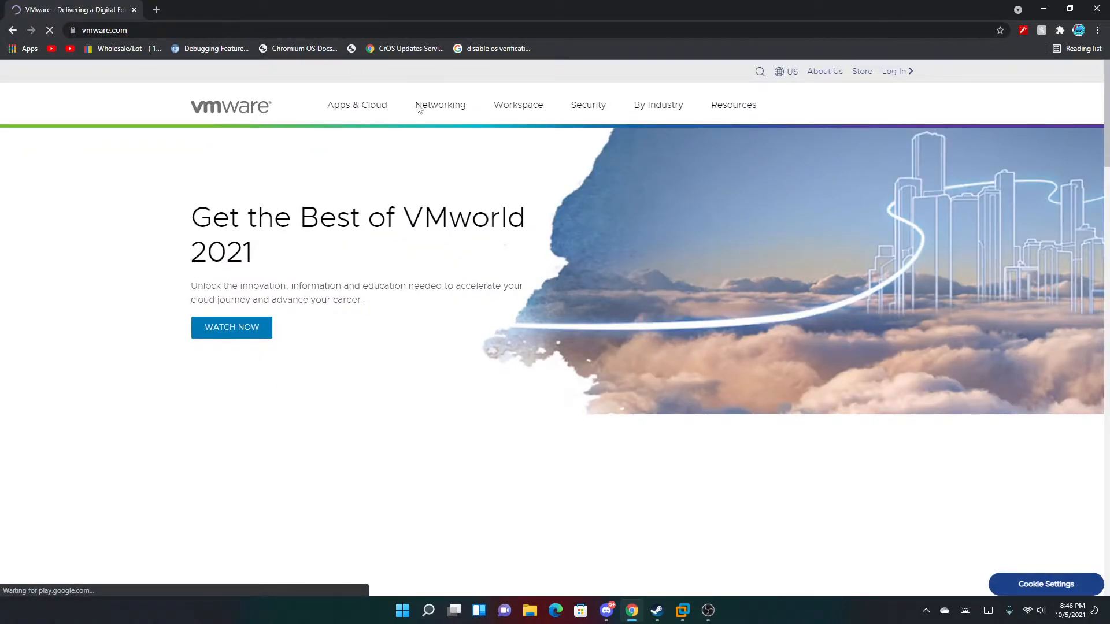
left_click(357, 105)
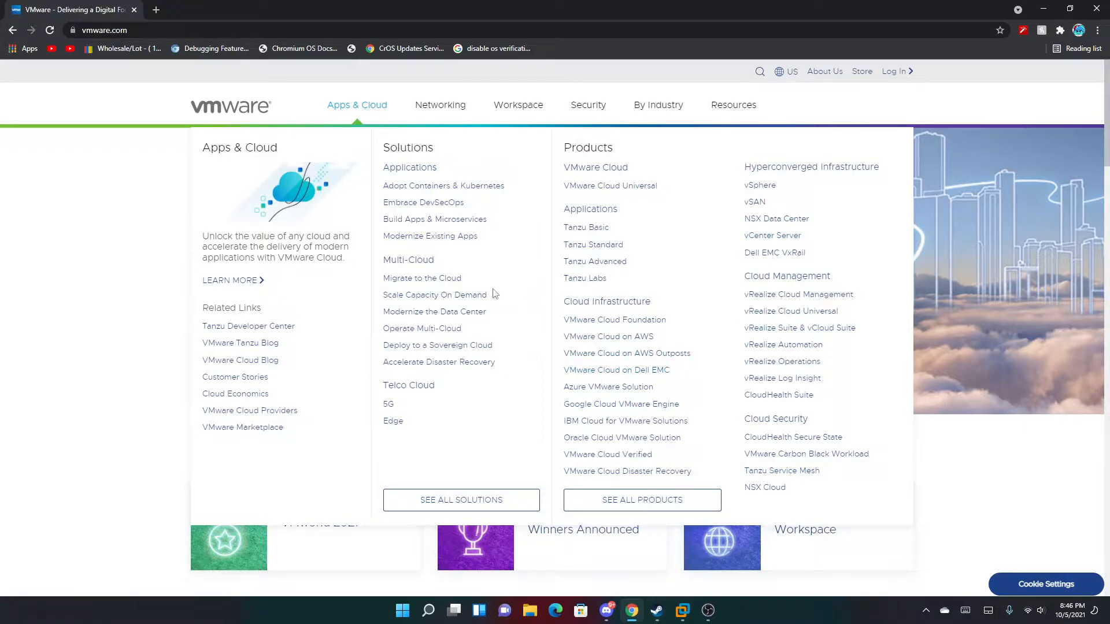
left_click(468, 105)
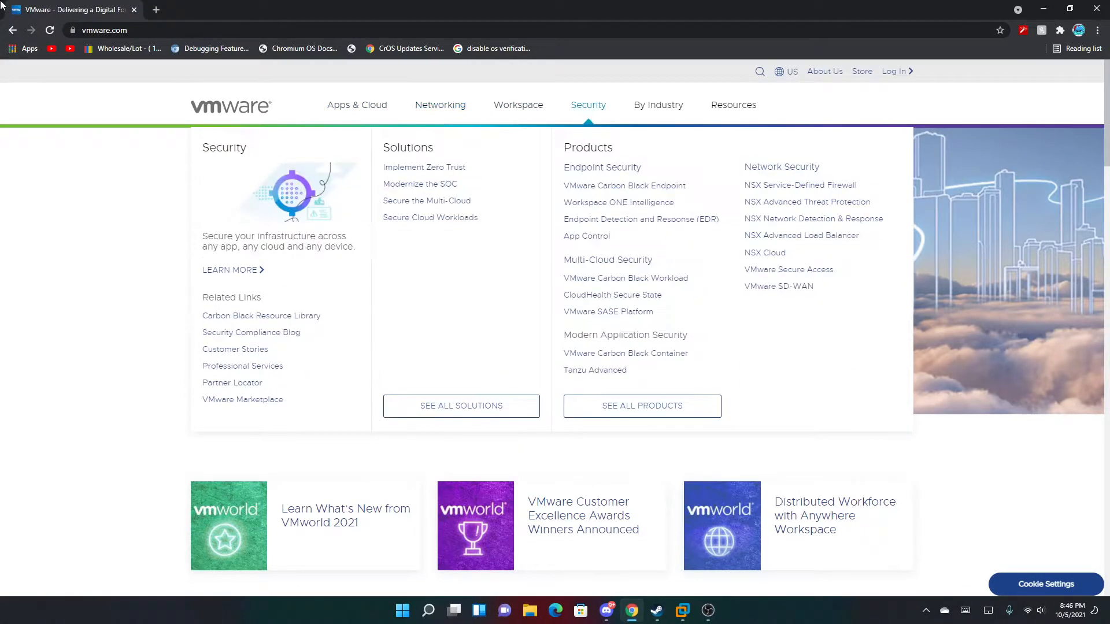
left_click(156, 9)
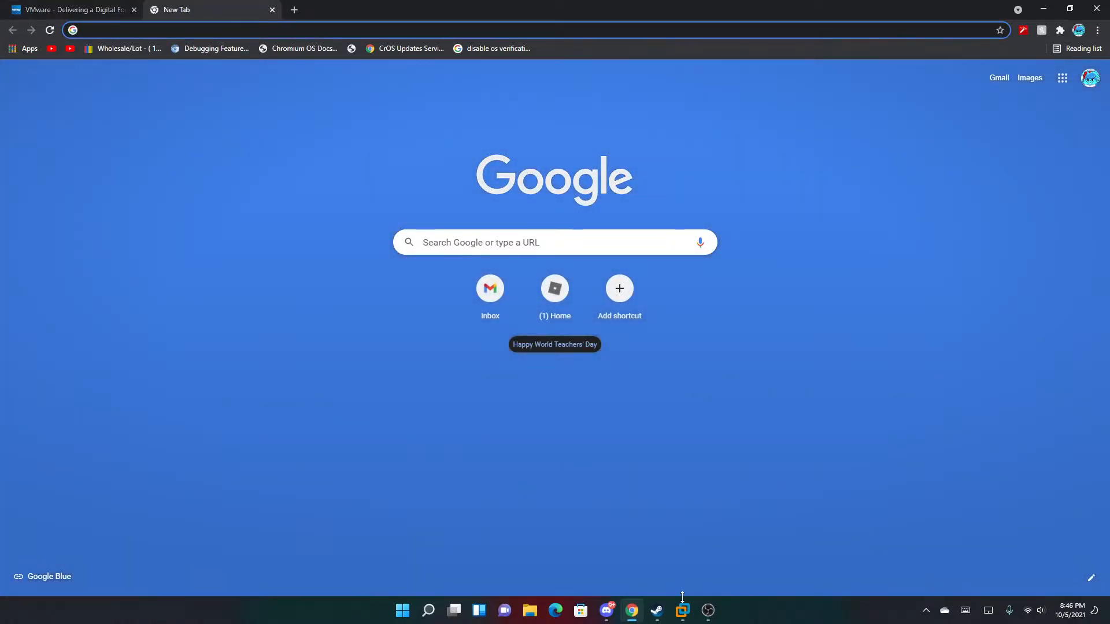
left_click(683, 610)
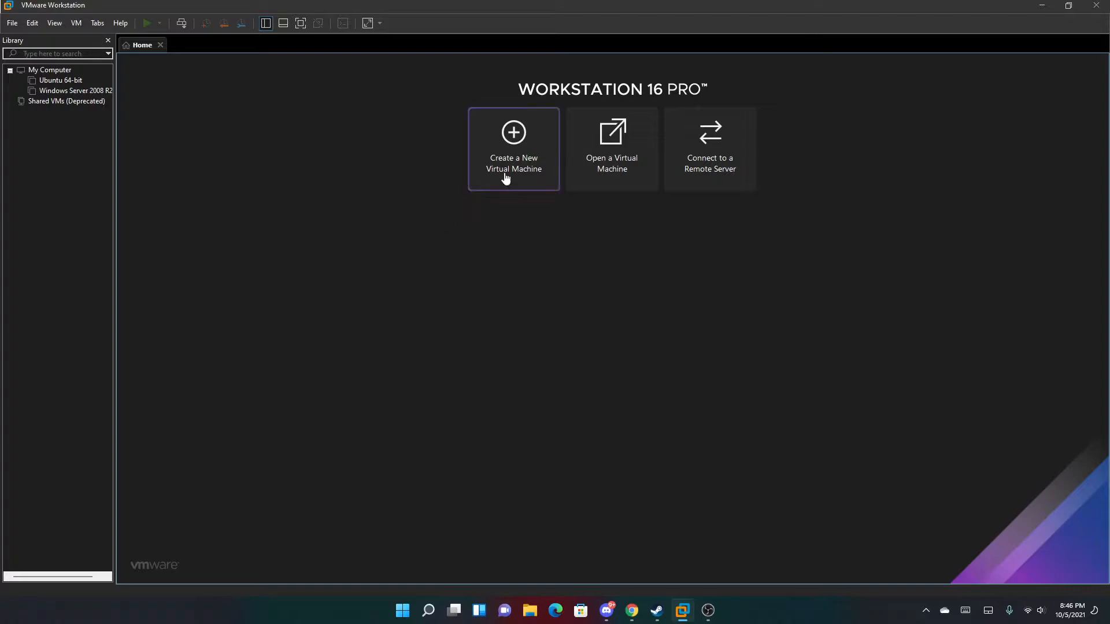
Start a Custom new-VM wizard, install the OS later, and choose Windows Server 2008 R2 x64.
left_click(536, 163)
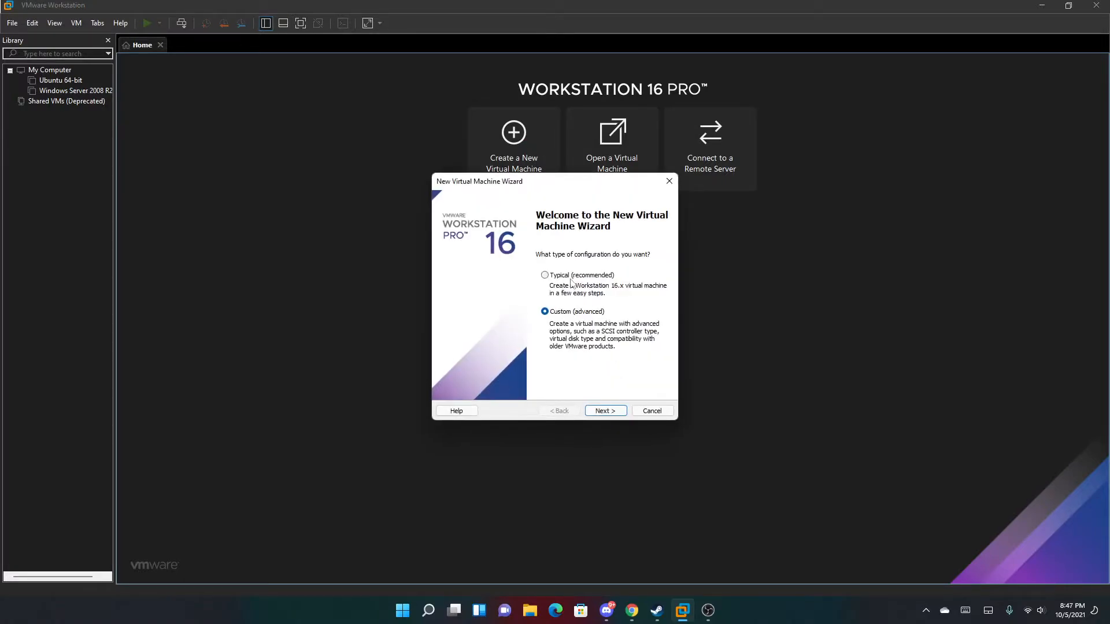
left_click(578, 277)
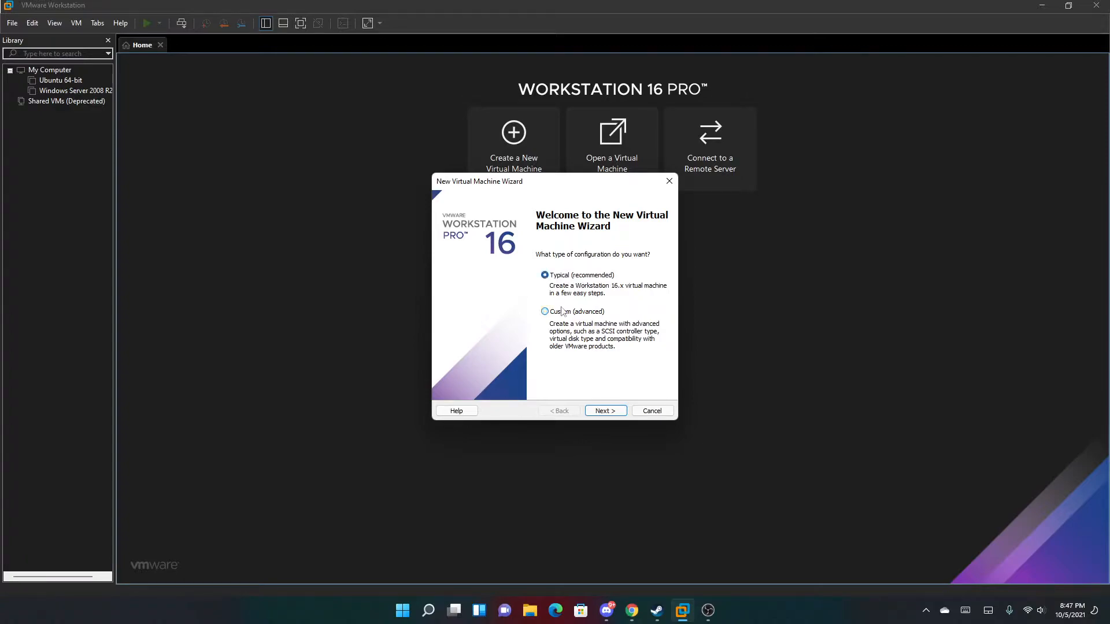
left_click(607, 414)
left_click(604, 412)
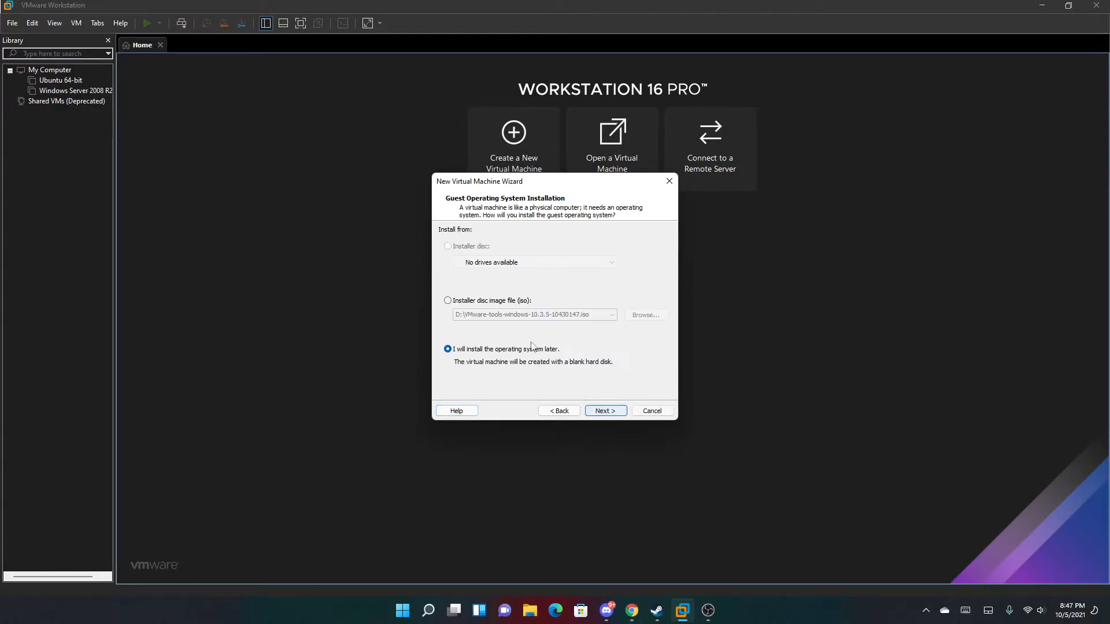
left_click(499, 302)
left_click(513, 350)
left_click(605, 411)
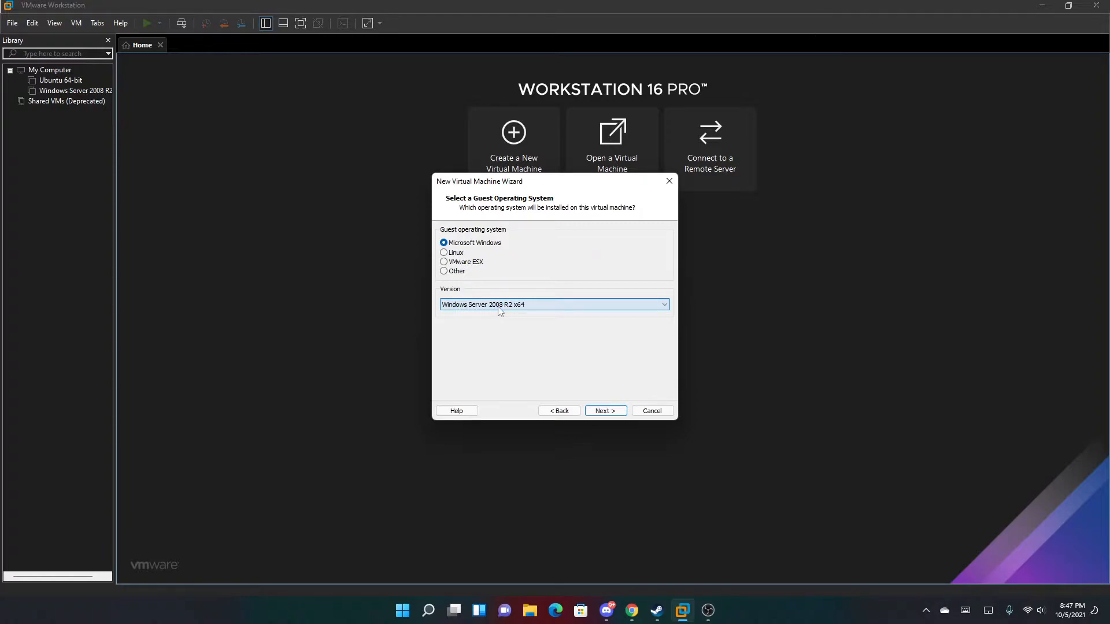
left_click(601, 411)
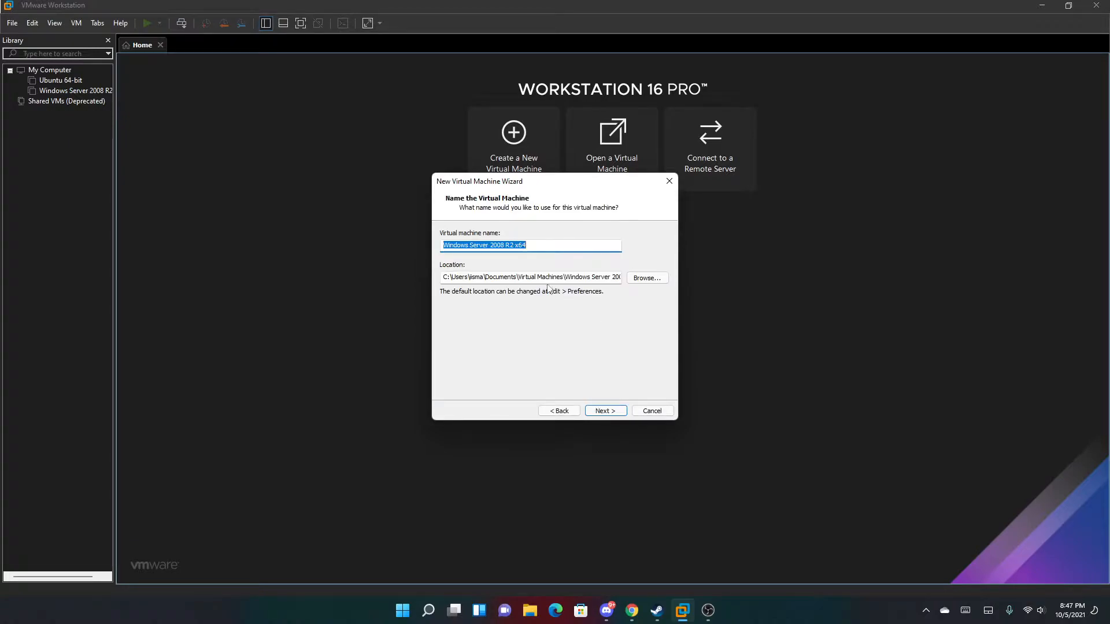
Create a Tutorial folder under D:\Virtual Machines and choose it as the VM's storage location.
left_click(647, 279)
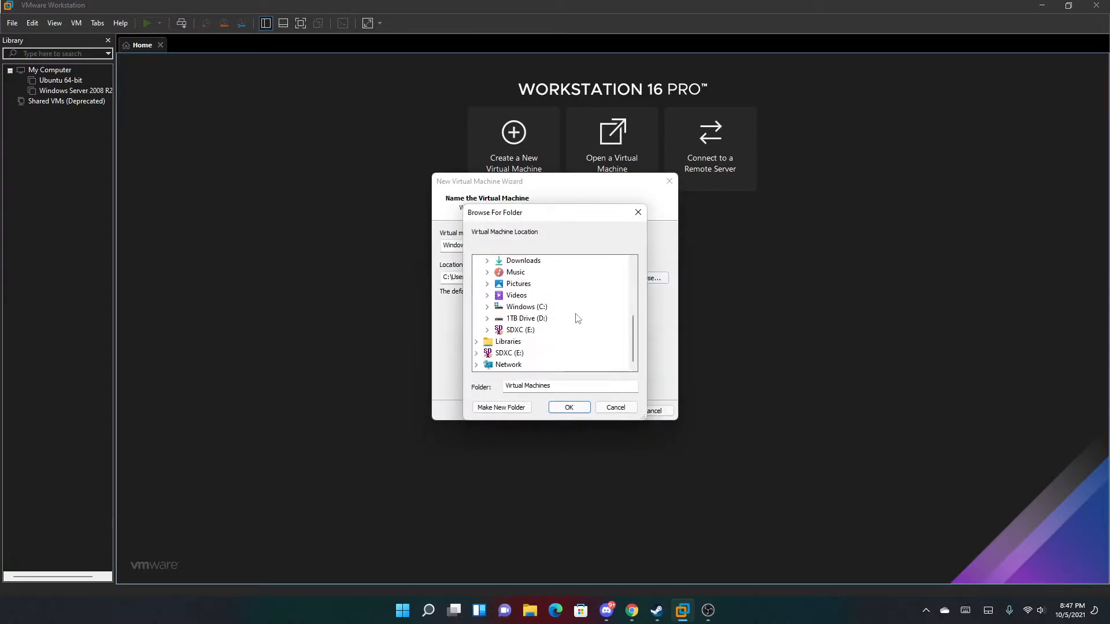
left_click(527, 319)
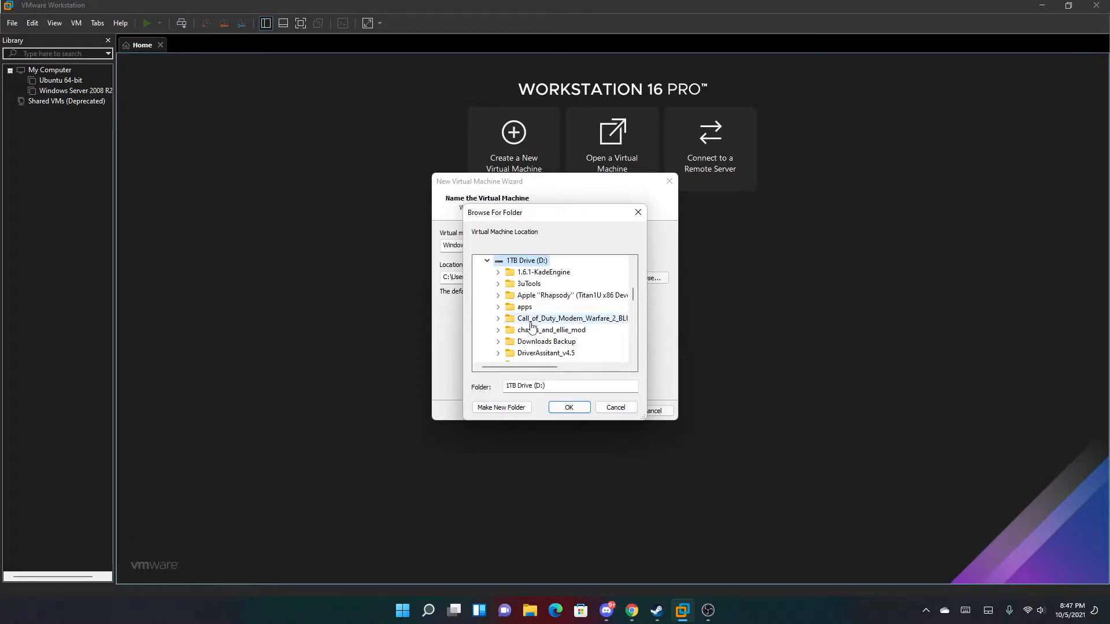
scroll(544, 321, "down", 8)
scroll(556, 316, "down", 4)
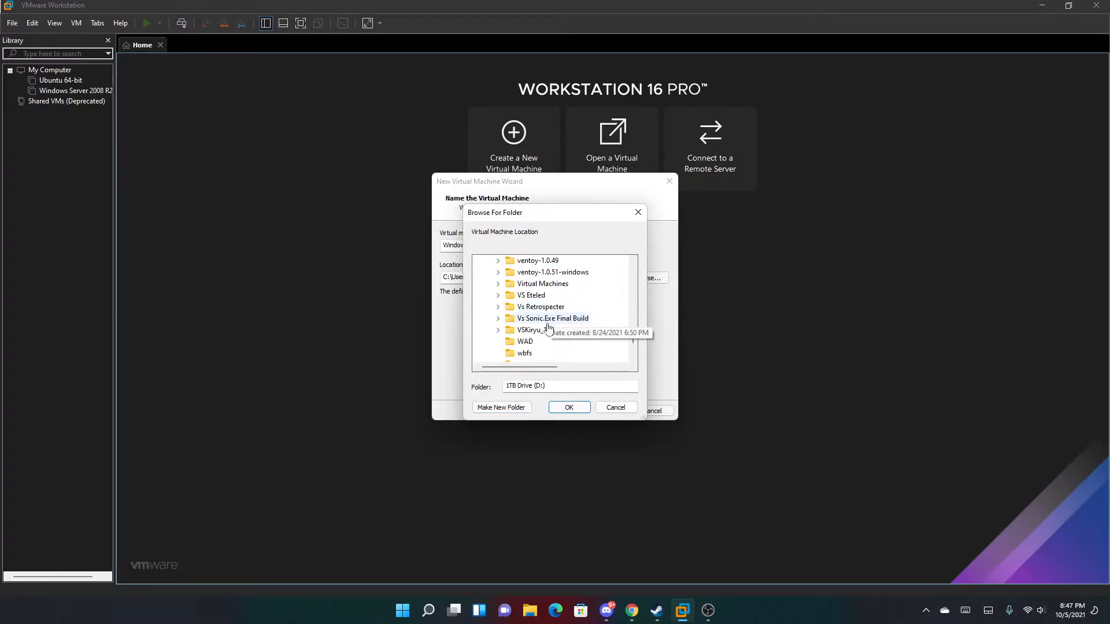
scroll(546, 334, "up", 14)
scroll(517, 338, "down", 12)
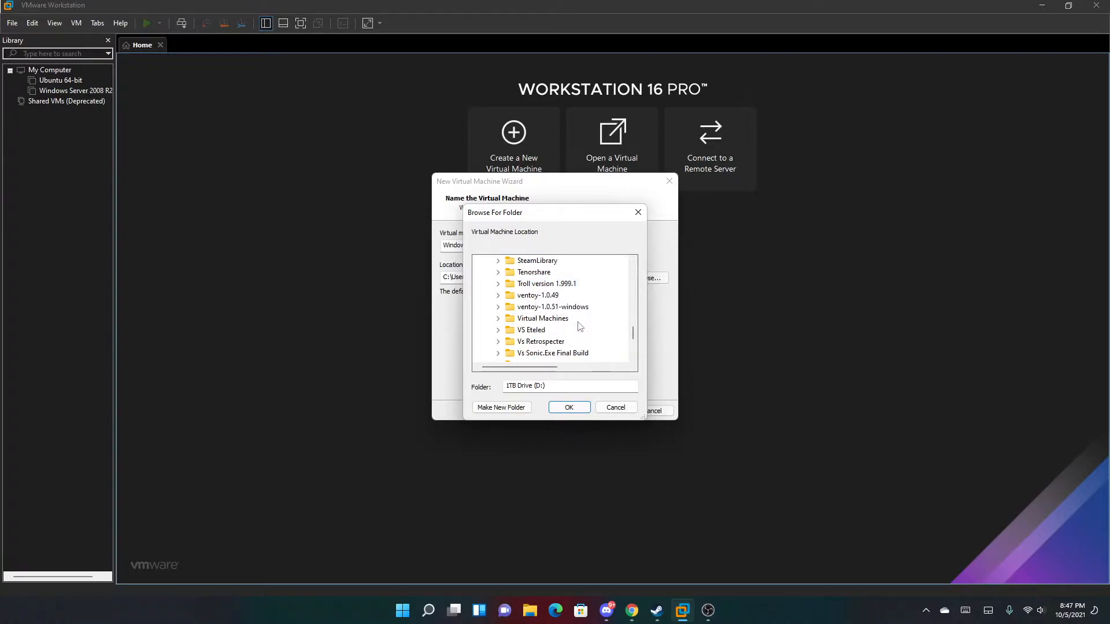
left_click(566, 320)
left_click(502, 408)
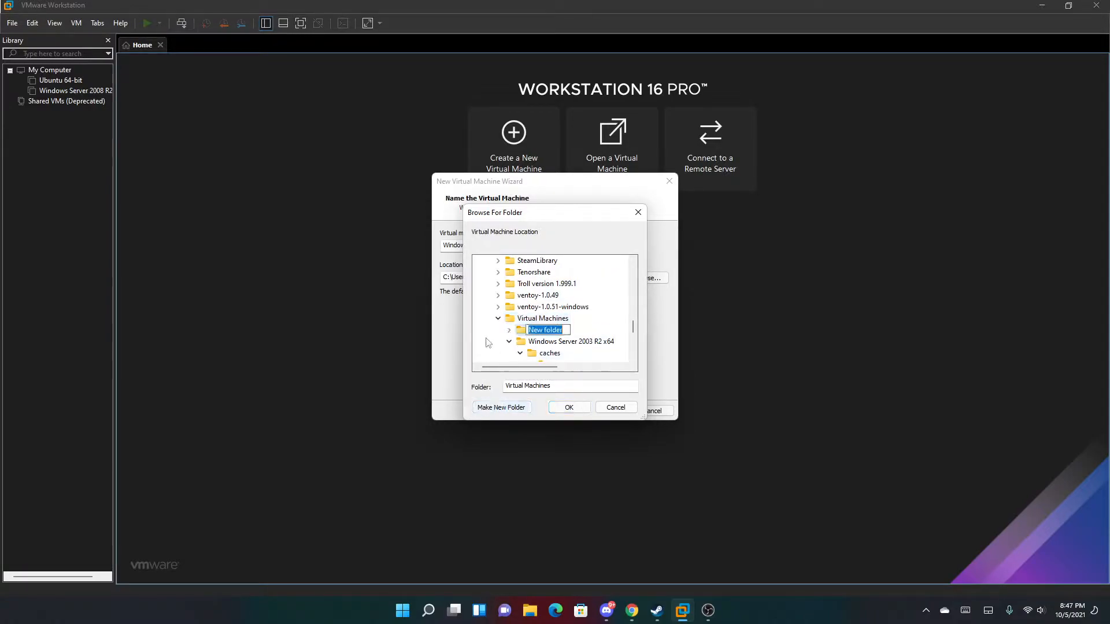
key("BackSpace")
type("Tutorial")
key("Return")
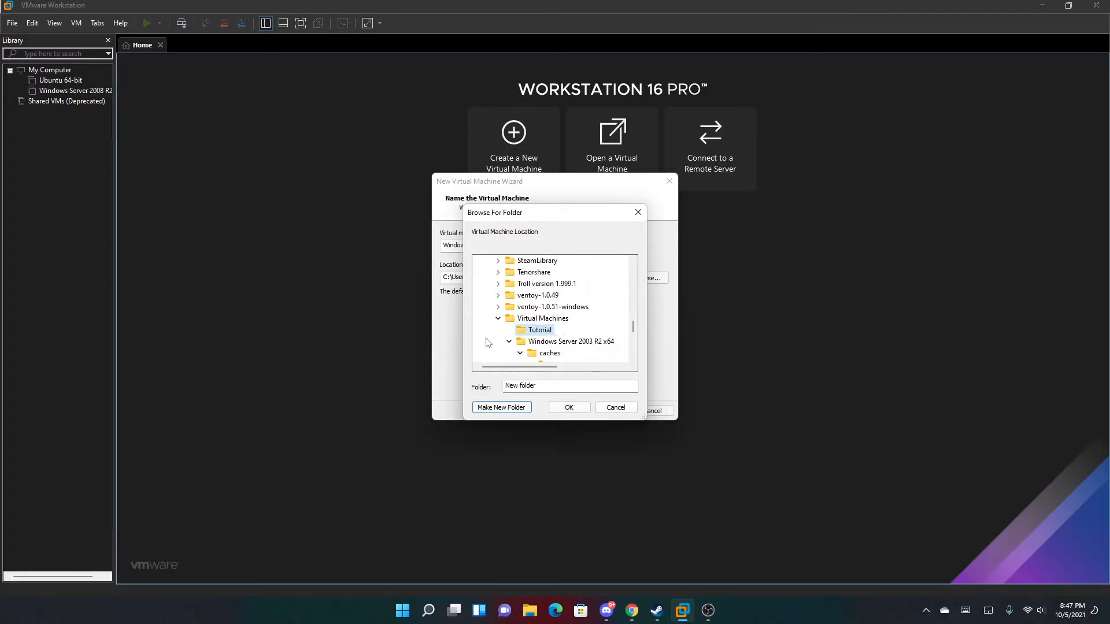
left_click(567, 408)
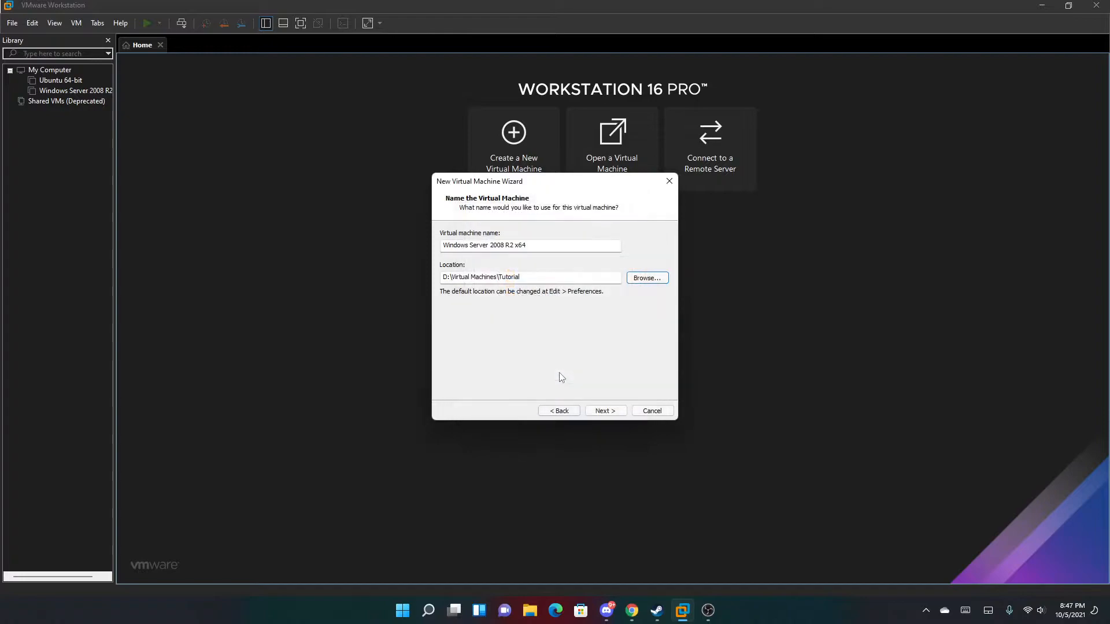
Rename the virtual machine to Tutorial and continue to the firmware step.
left_click(566, 243)
type("2")
key("BackSpace")
key("BackSpace")
key("BackSpace")
key("BackSpace")
key("BackSpace")
key("BackSpace")
key("BackSpace")
key("BackSpace")
key("BackSpace")
key("BackSpace")
key("BackSpace")
key("BackSpace")
type("Tutorial")
left_click(602, 411)
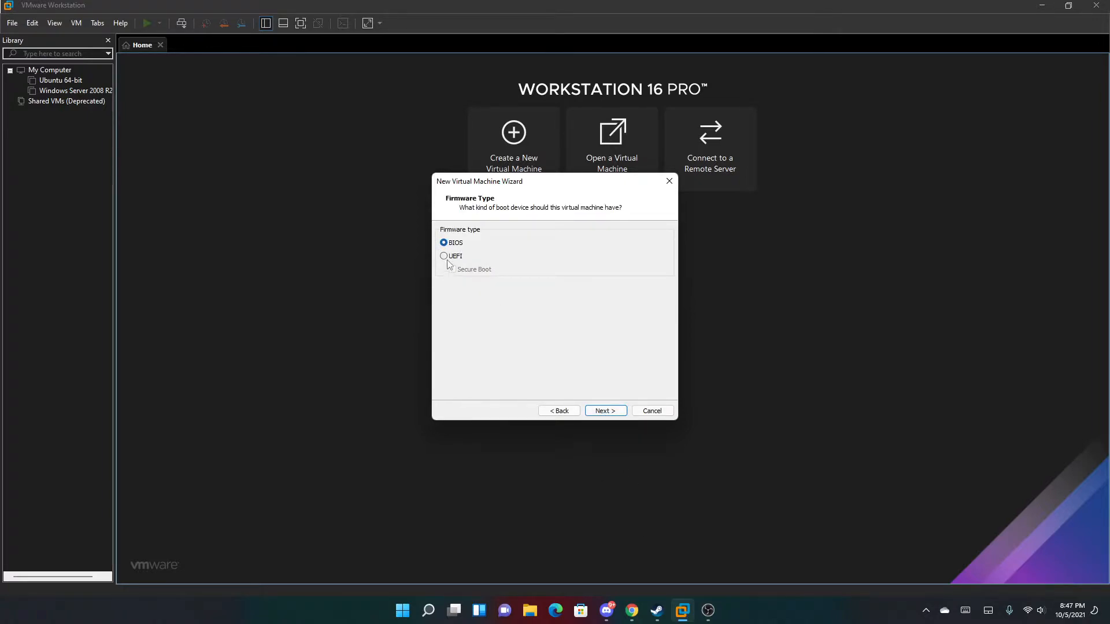
Choose UEFI firmware, keep one processor, and keep 2048 MB of memory.
left_click(447, 258)
left_click(606, 412)
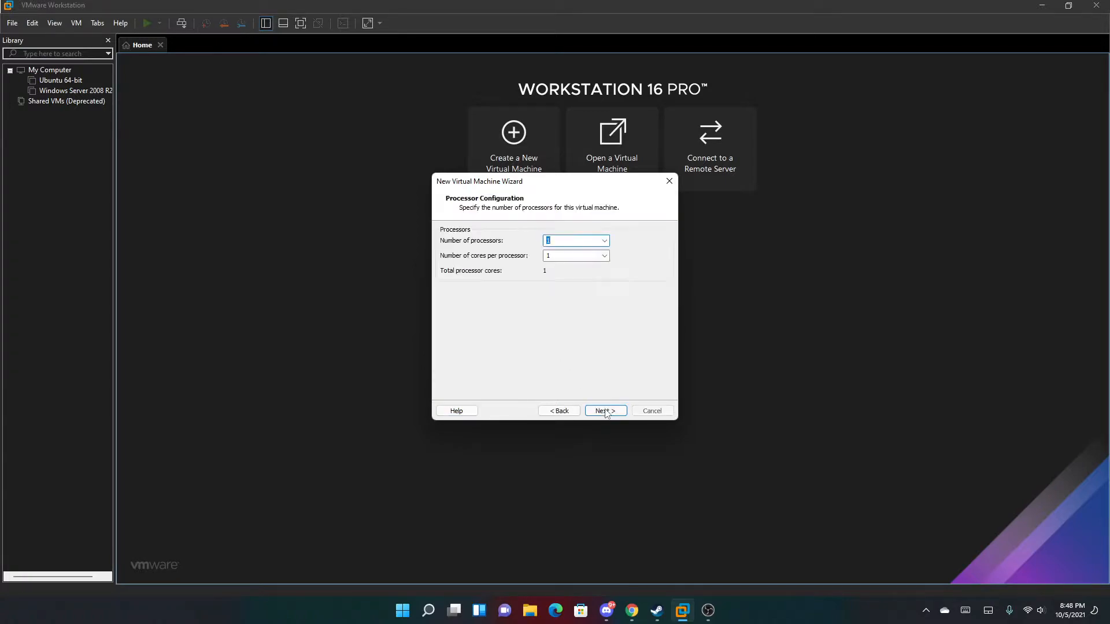
left_click(605, 242)
left_click(603, 242)
left_click(595, 411)
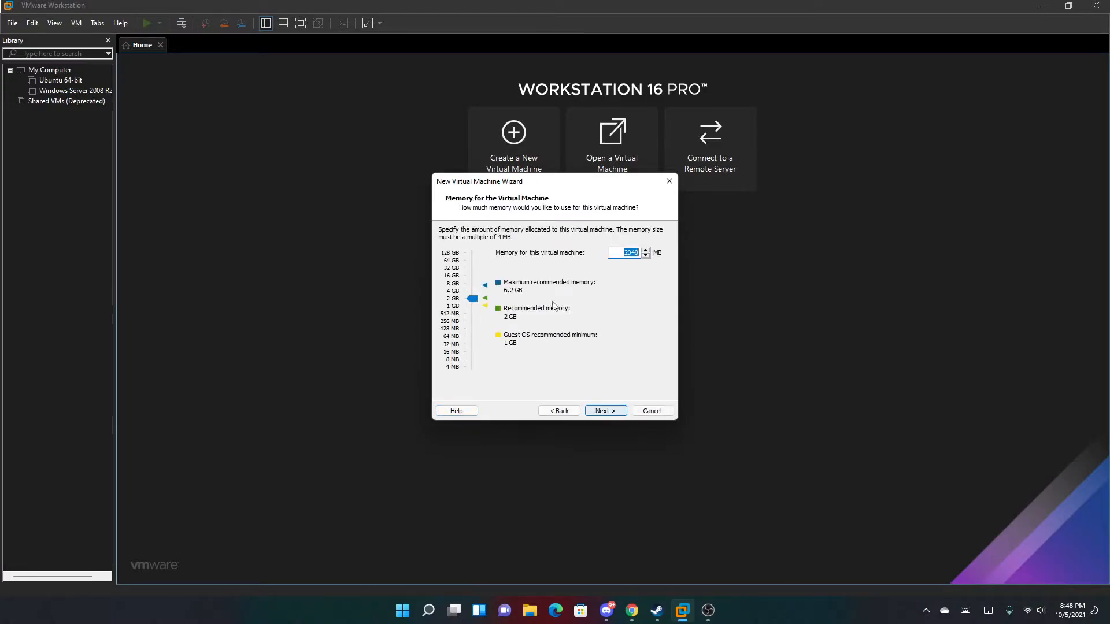
left_click(609, 409)
Keep NAT, LSI Logic SAS and SCSI, and create a new 40 GB single-file Tutorial.vmdk disk.
left_click(609, 411)
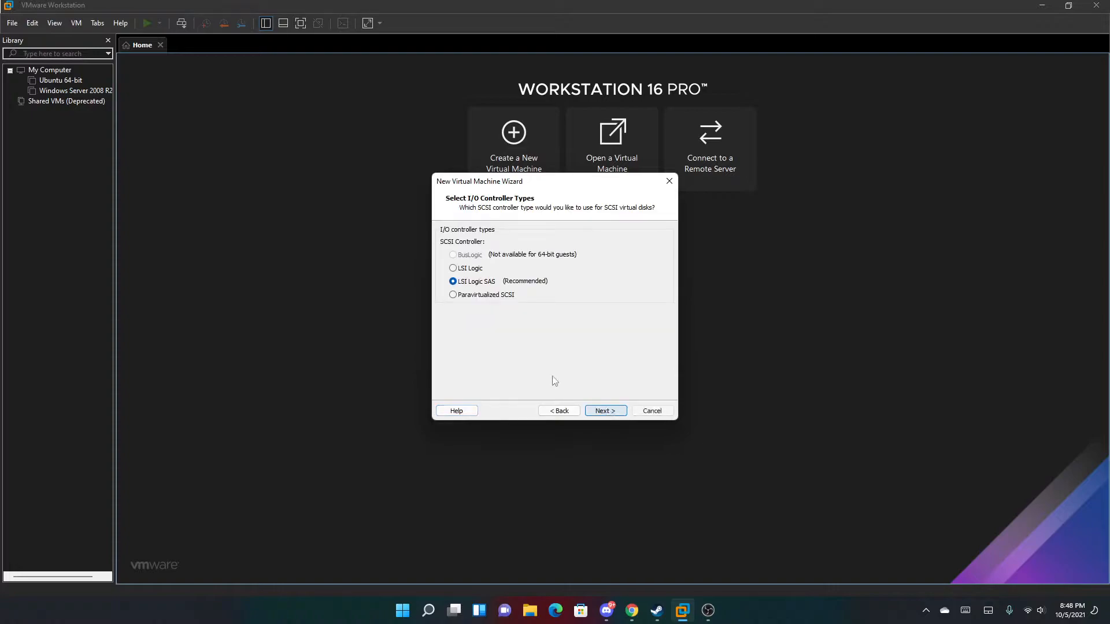
left_click(601, 411)
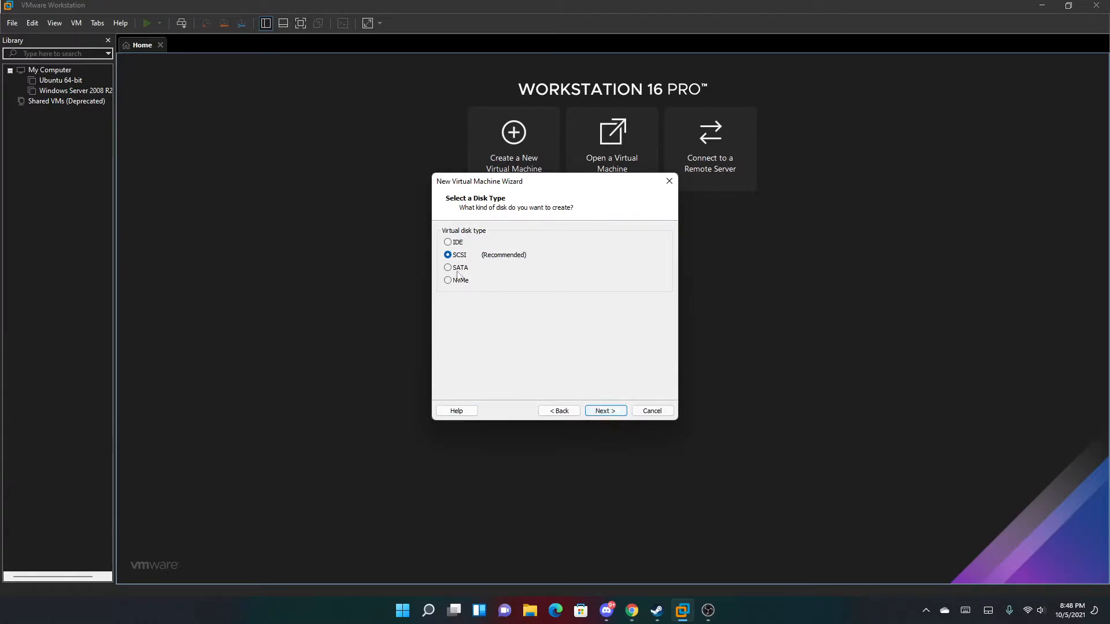
left_click(612, 414)
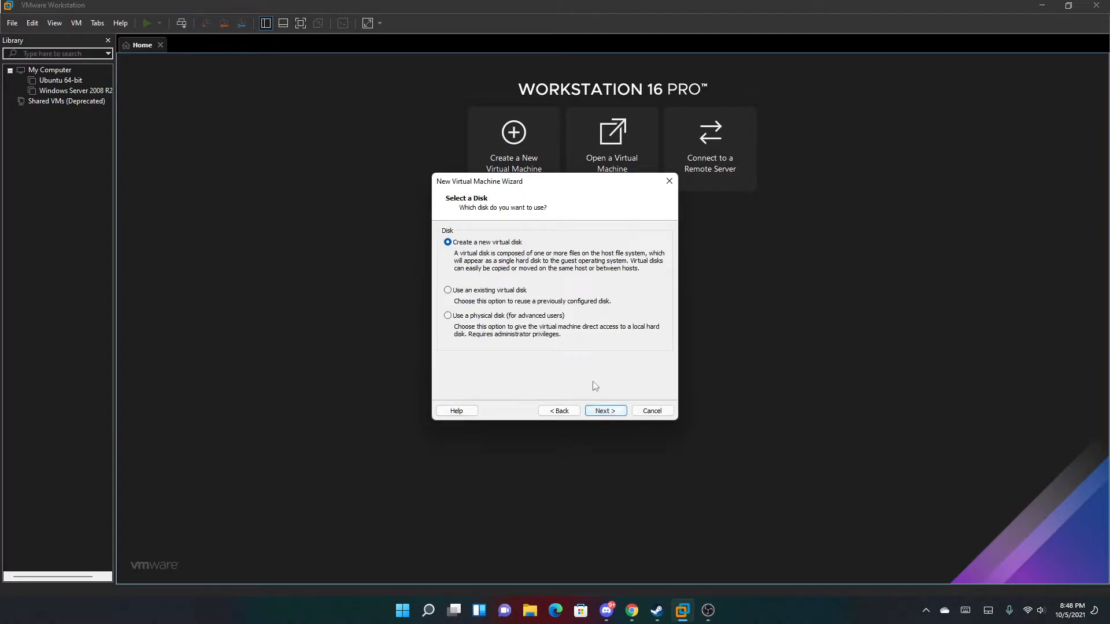
left_click(605, 412)
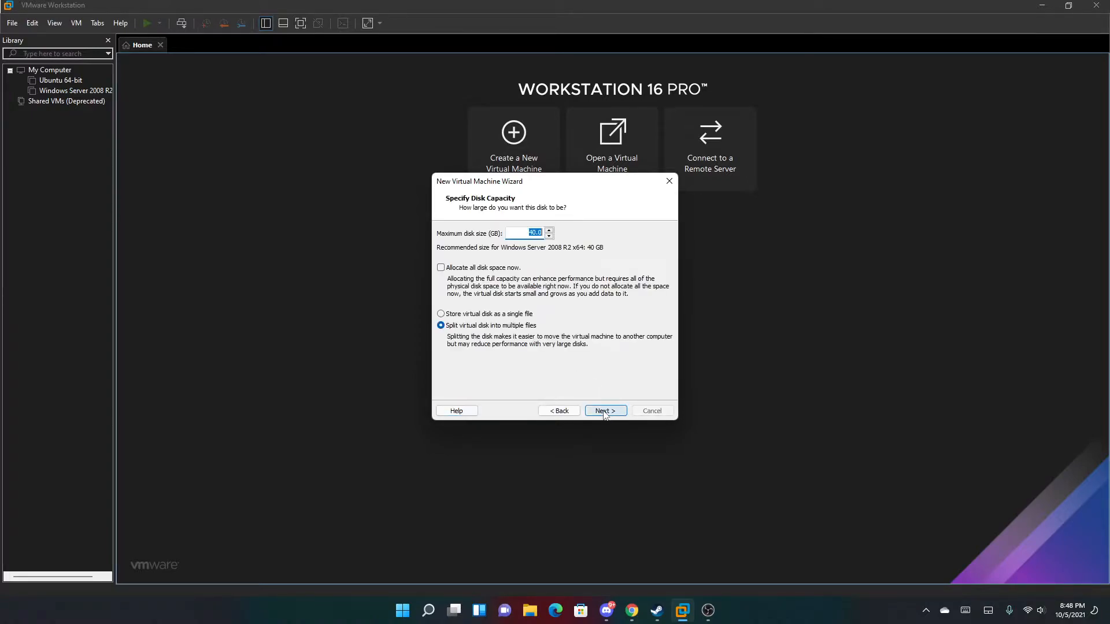
left_click(483, 314)
left_click(604, 410)
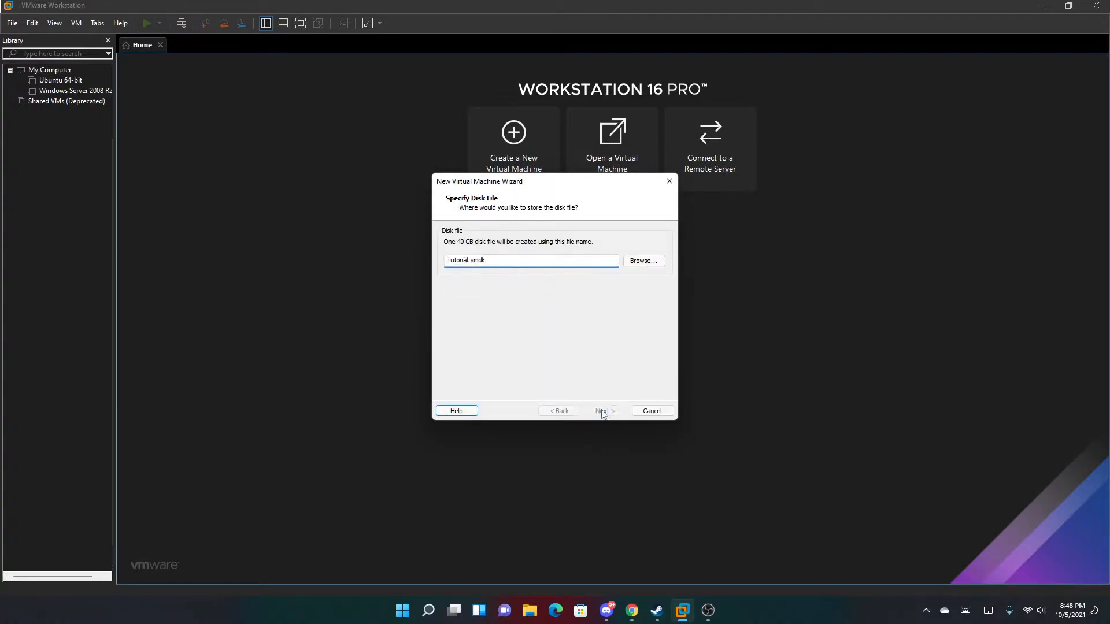
left_click(603, 412)
left_click(502, 349)
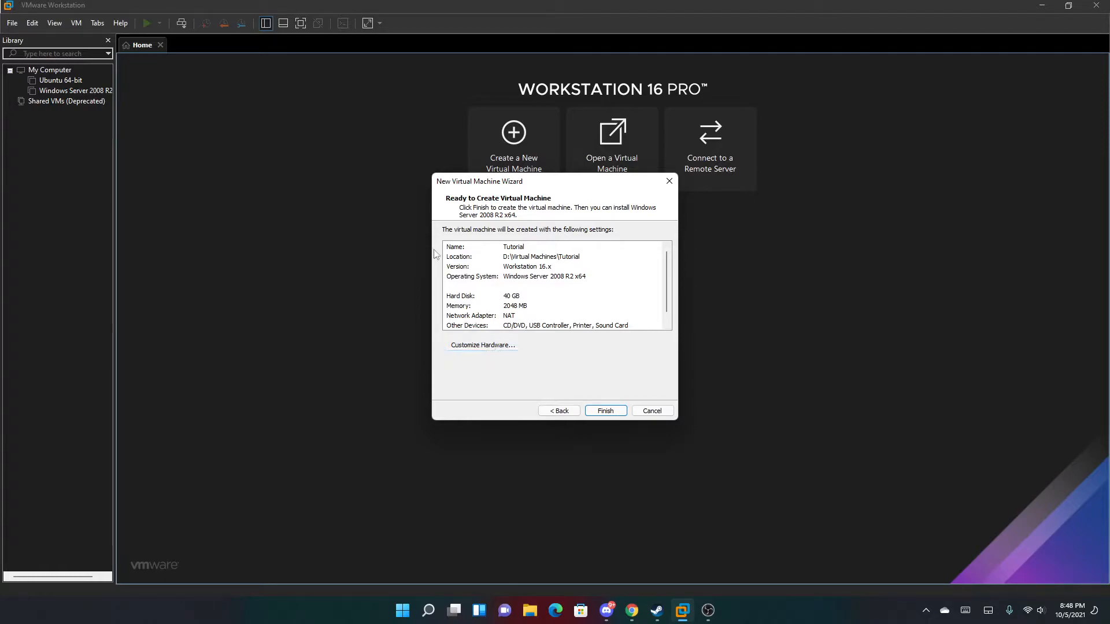
Enable 3D graphics acceleration with 768 MB of graphics memory.
left_click(429, 208)
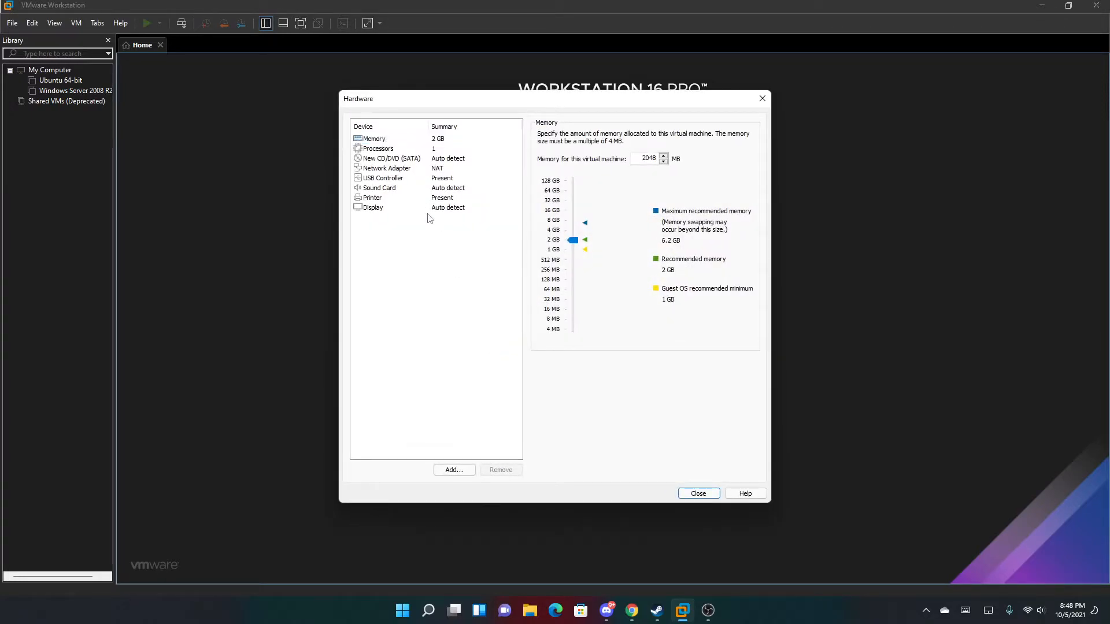
left_click(543, 135)
left_click(578, 281)
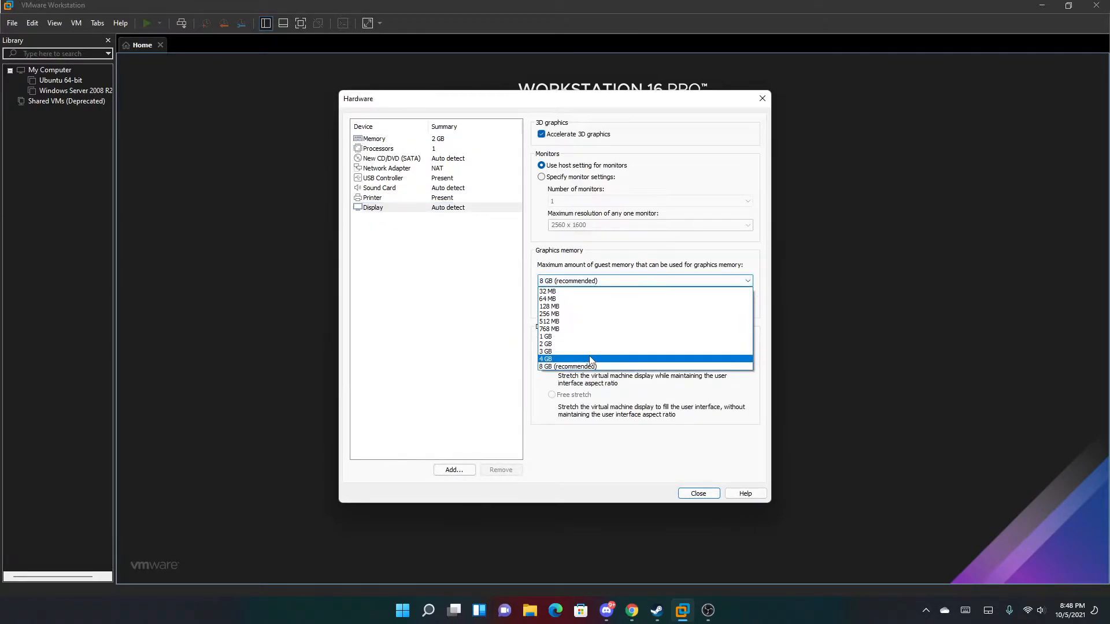
left_click(581, 333)
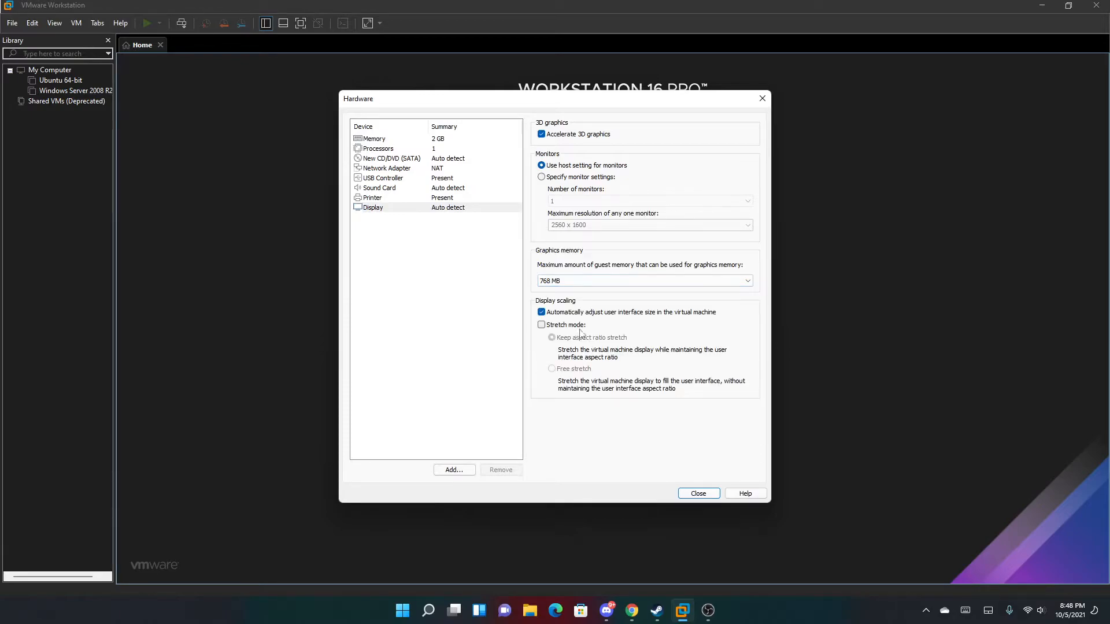
Set USB compatibility to USB 3.1, close the hardware settings, and finish creating the VM.
left_click(388, 188)
left_click(399, 178)
left_click(405, 169)
left_click(398, 179)
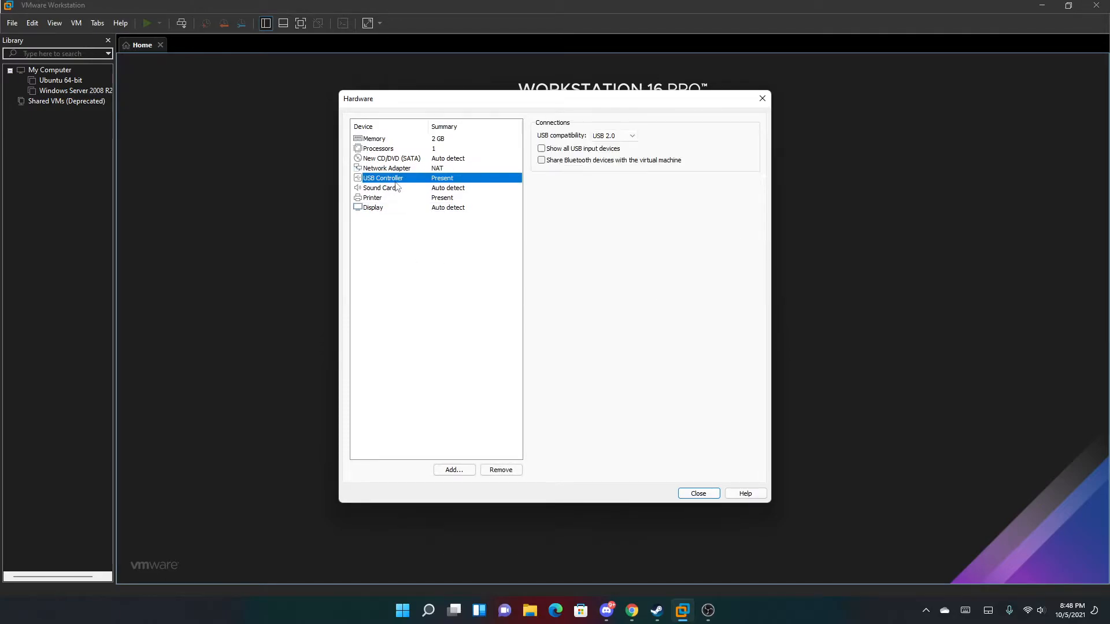
left_click(613, 135)
left_click(607, 165)
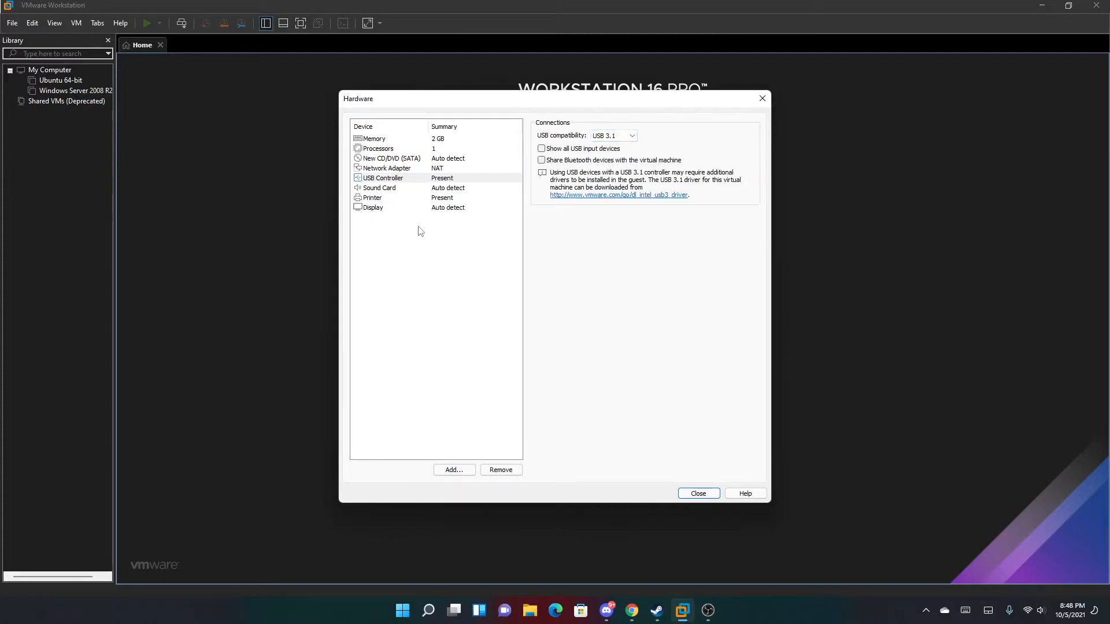
left_click(425, 188)
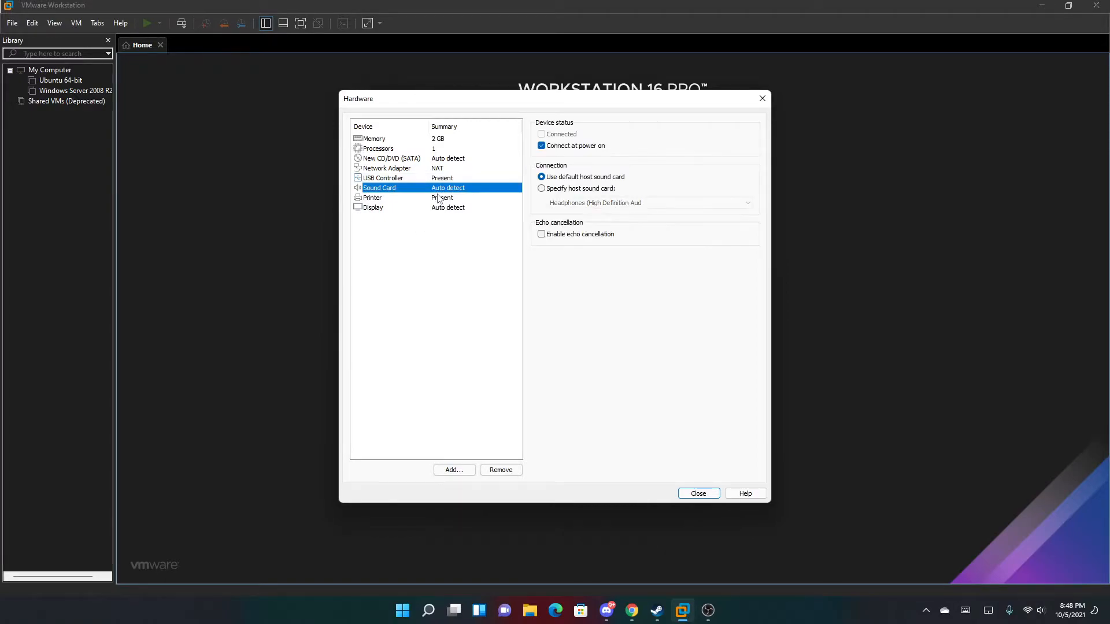
left_click(438, 198)
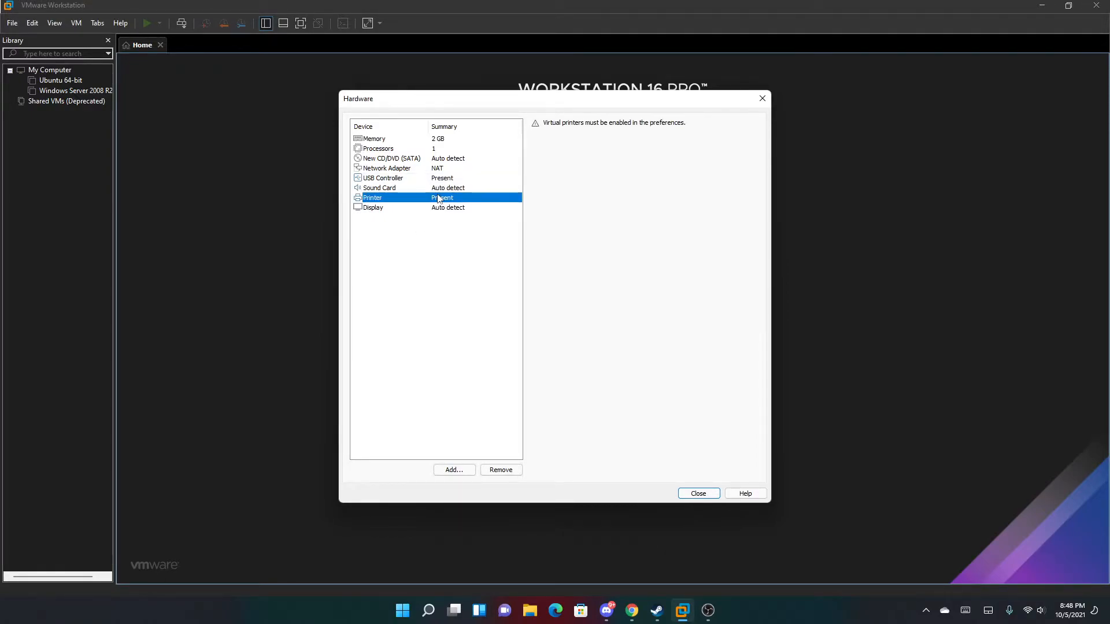
left_click(440, 142)
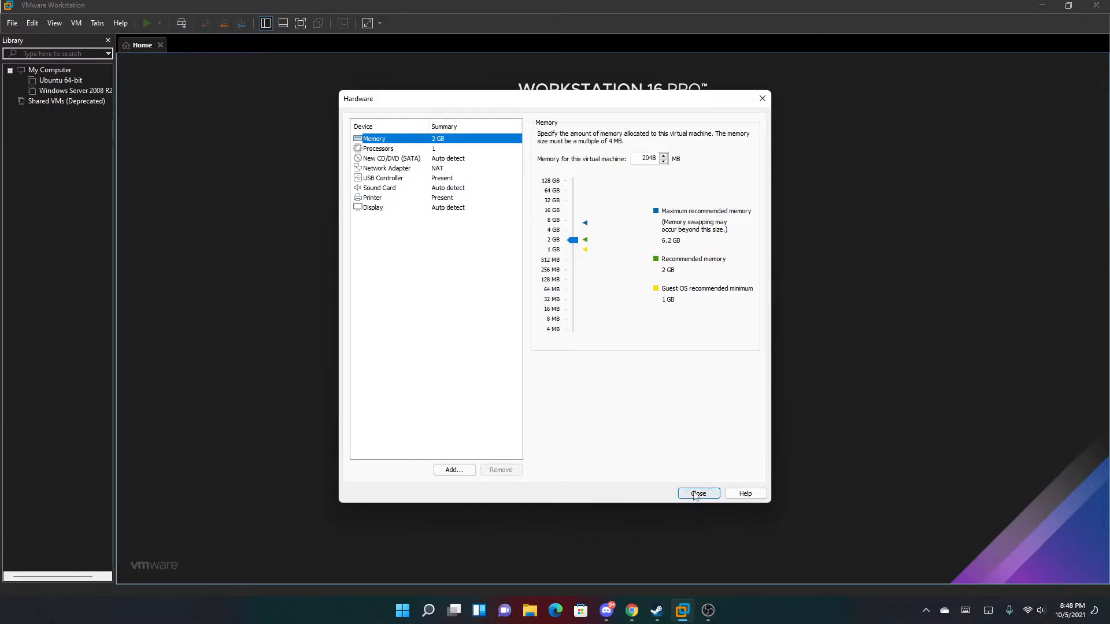
left_click(698, 495)
key("Escape")
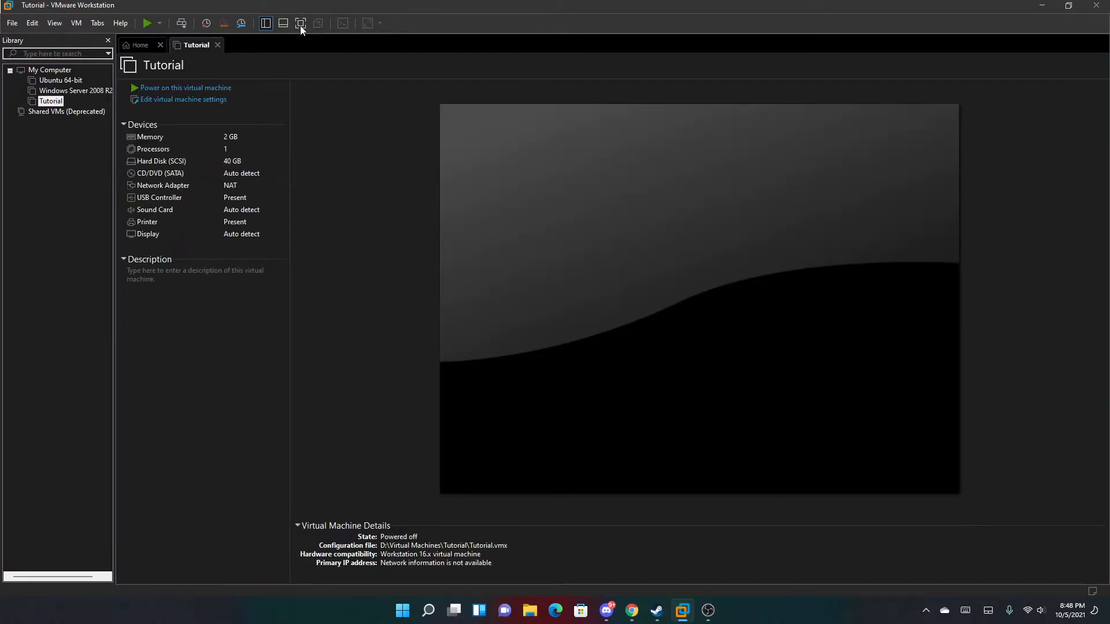
Point Tutorial's CD/DVD drive at the 7601.17514 Windows Server ISO on D: and save.
left_click(300, 23)
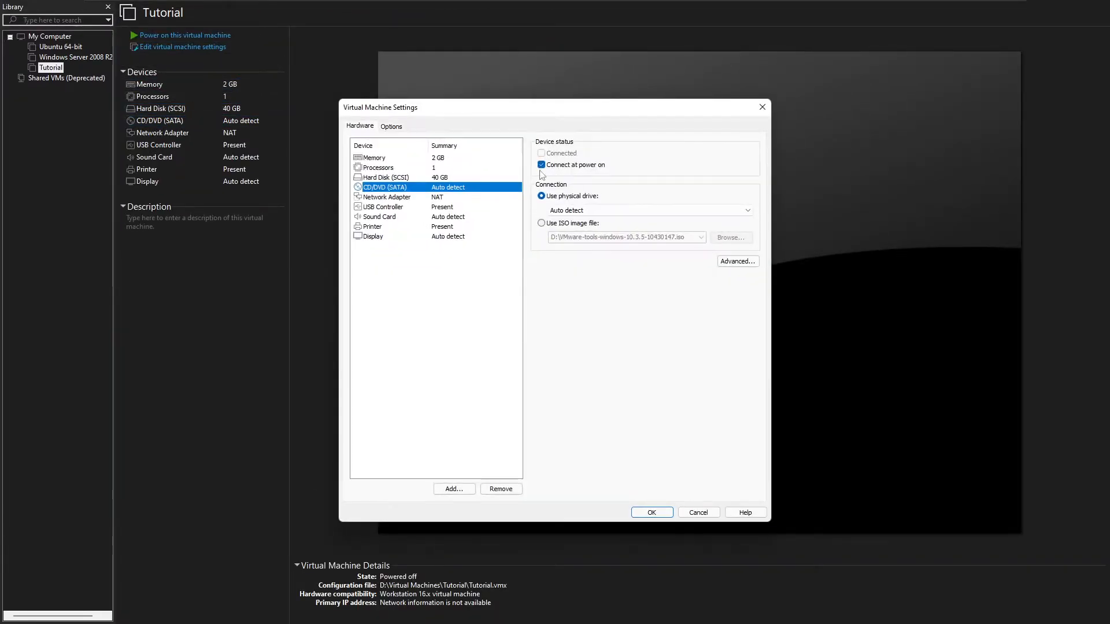
left_click(564, 227)
left_click(731, 237)
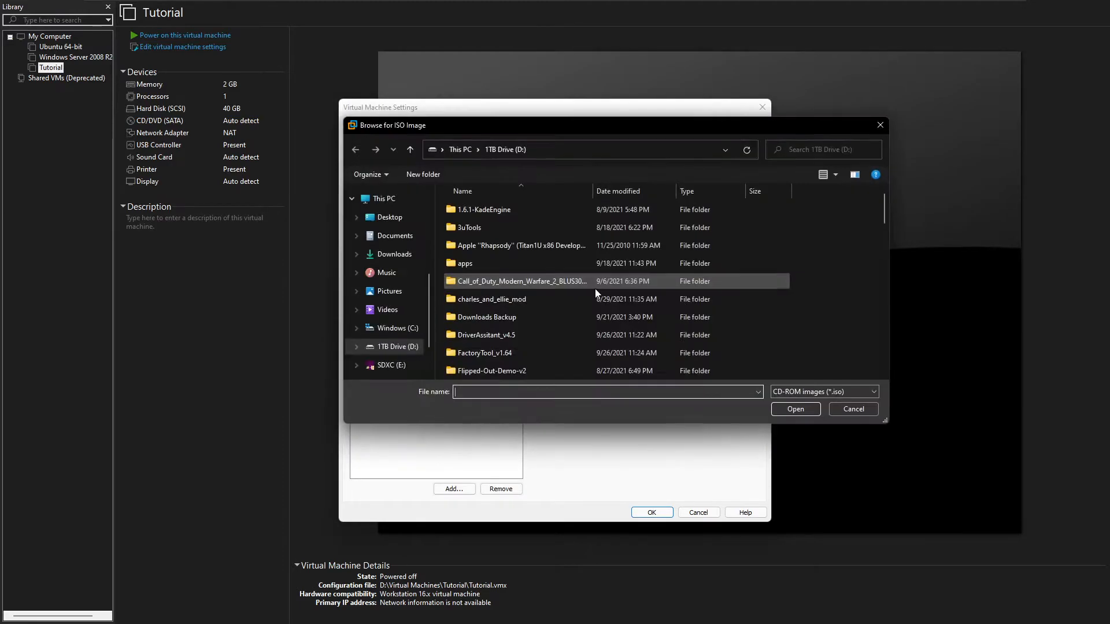
scroll(595, 291, "down", 10)
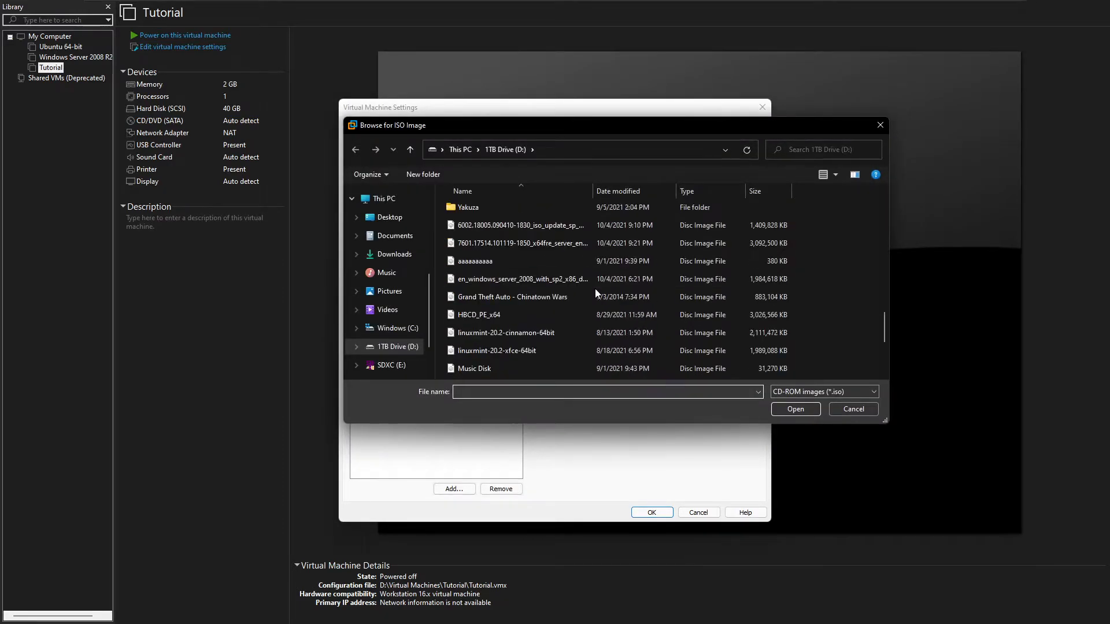
left_click(554, 279)
double_click(542, 242)
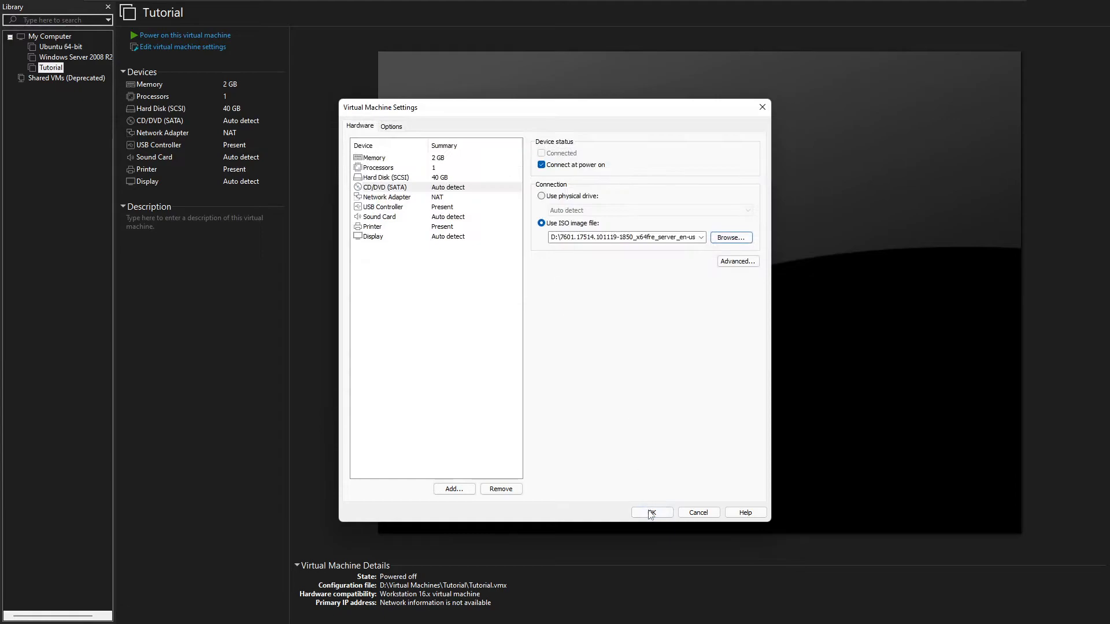
key("Return")
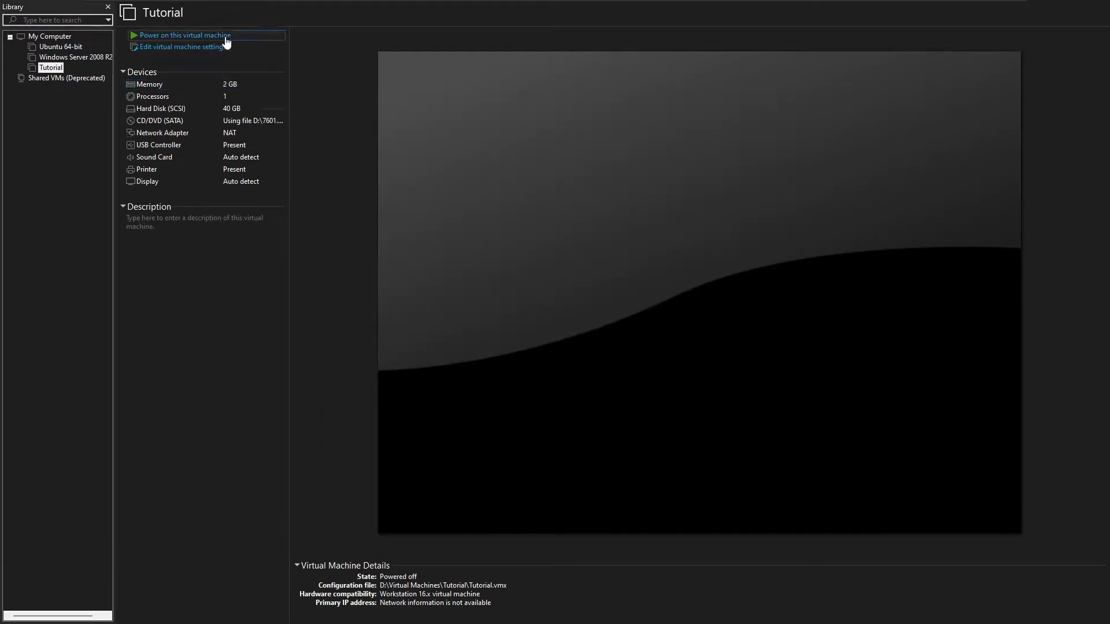
Power on Tutorial and press Enter in the console to boot from the installation disc.
left_click(197, 35)
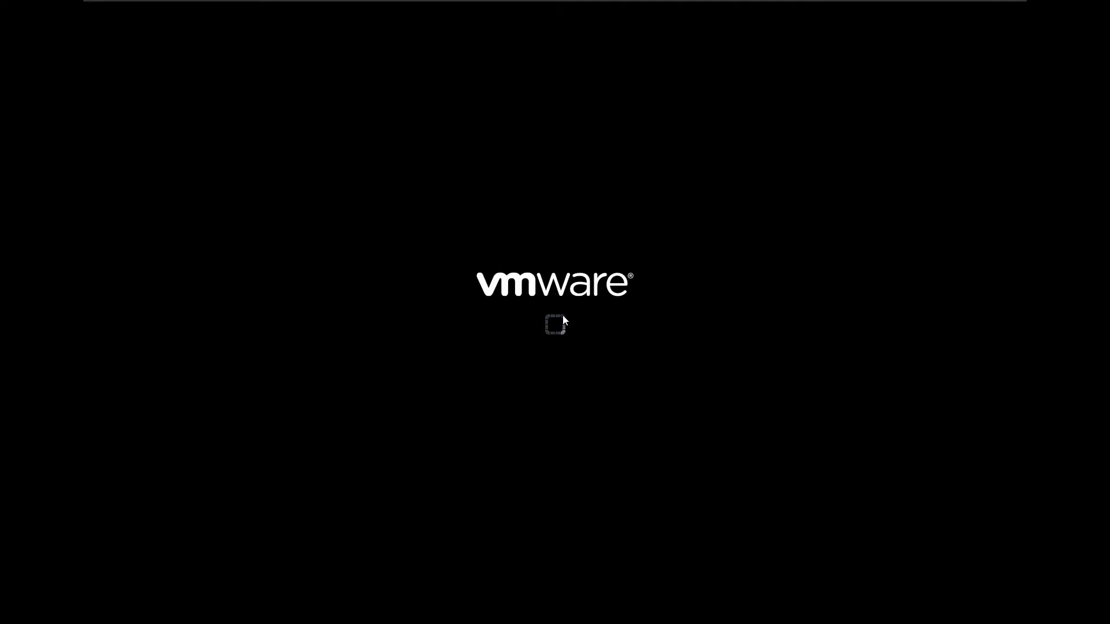
left_click(553, 322)
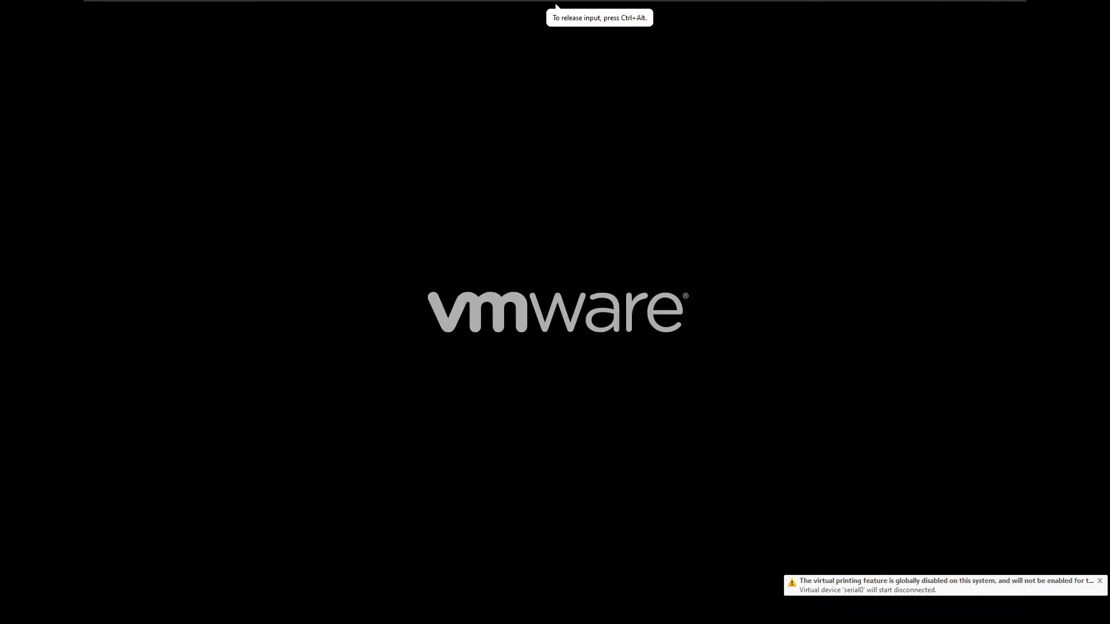
key("ctrl+alt")
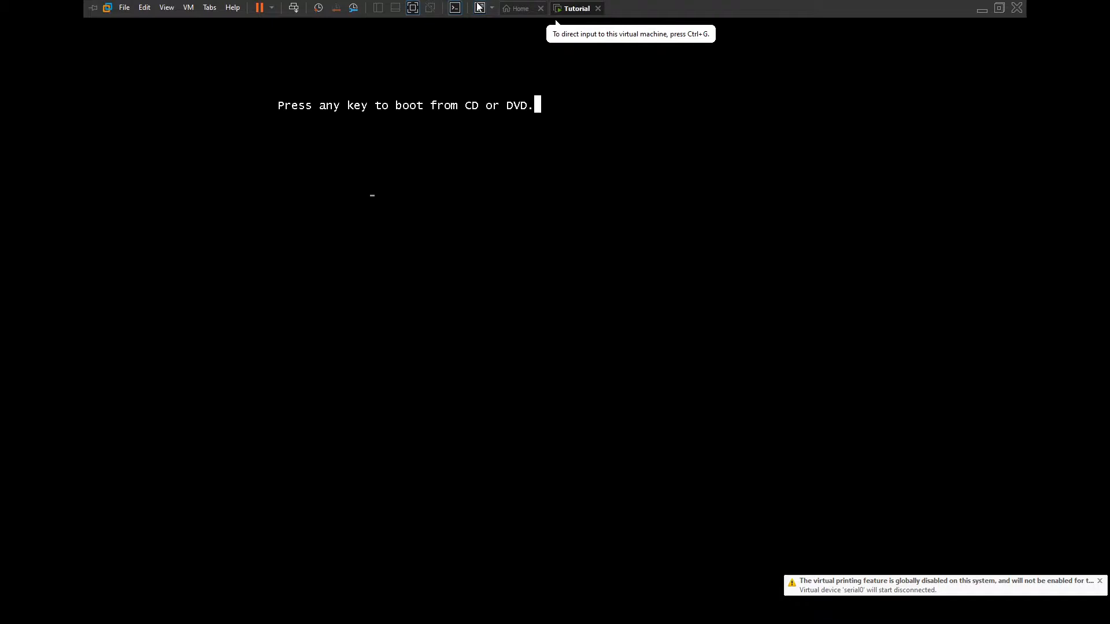
left_click(565, 327)
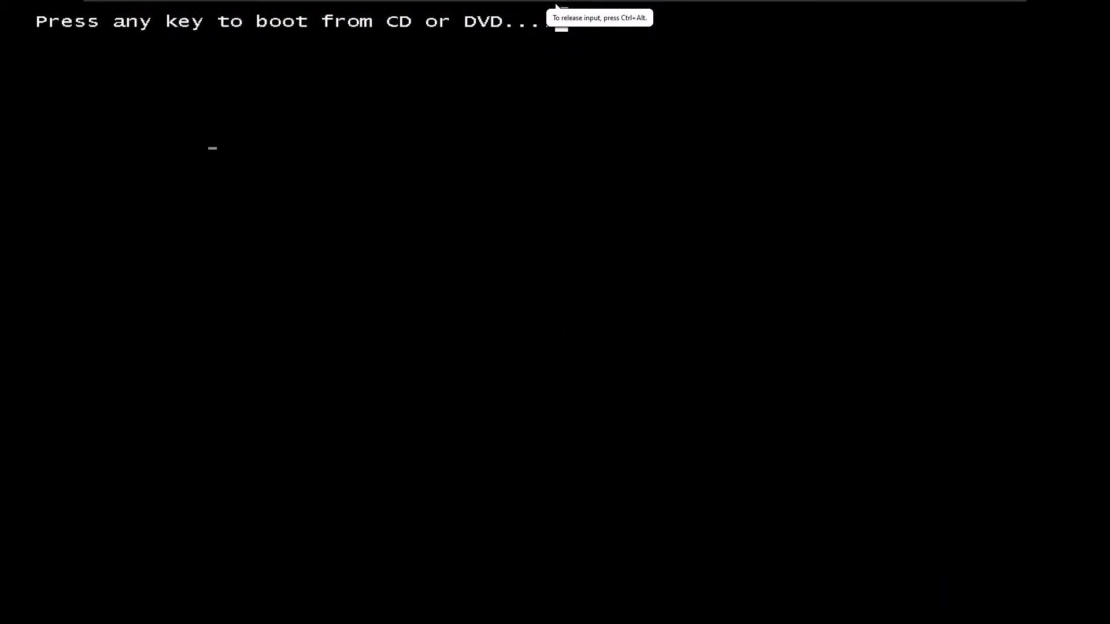
key("Return")
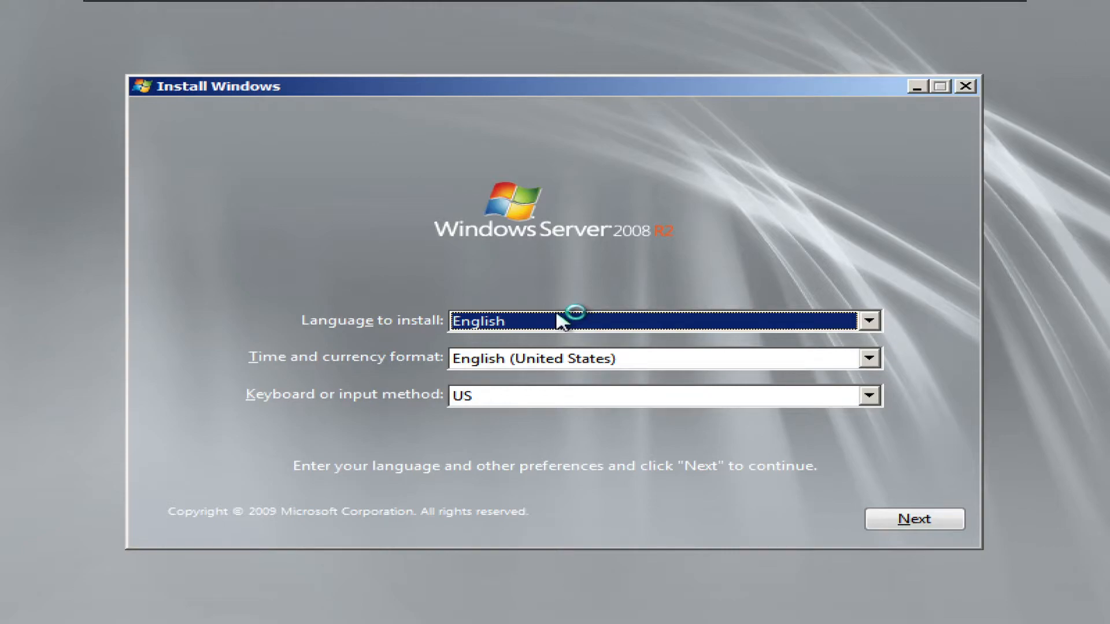
Accept the default language settings and start Windows Server installation with Install now.
left_click(909, 521)
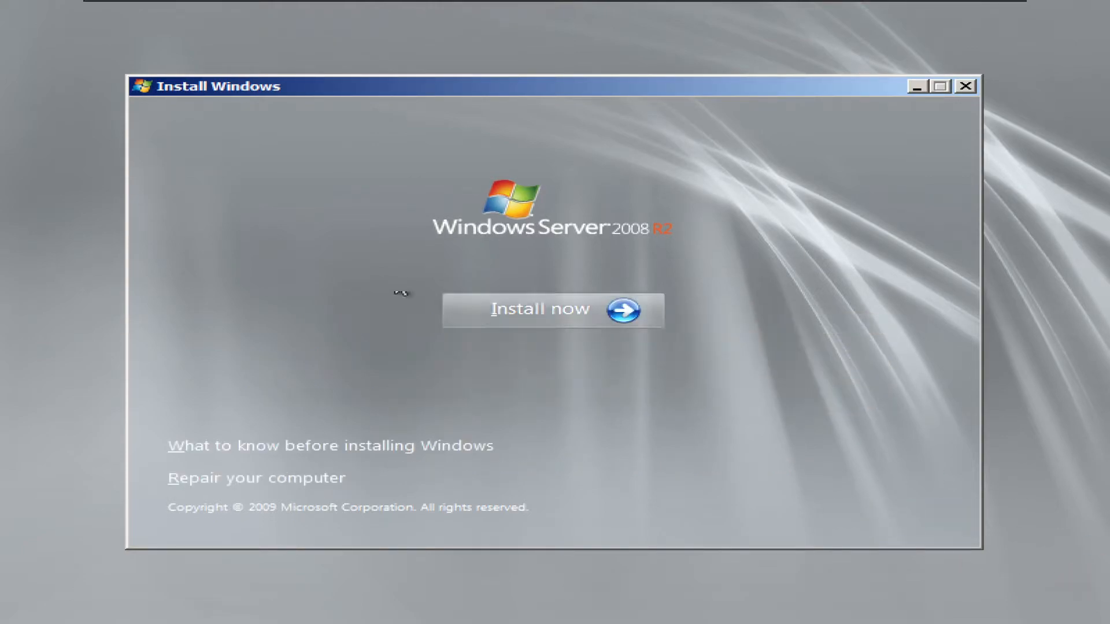
left_click(548, 315)
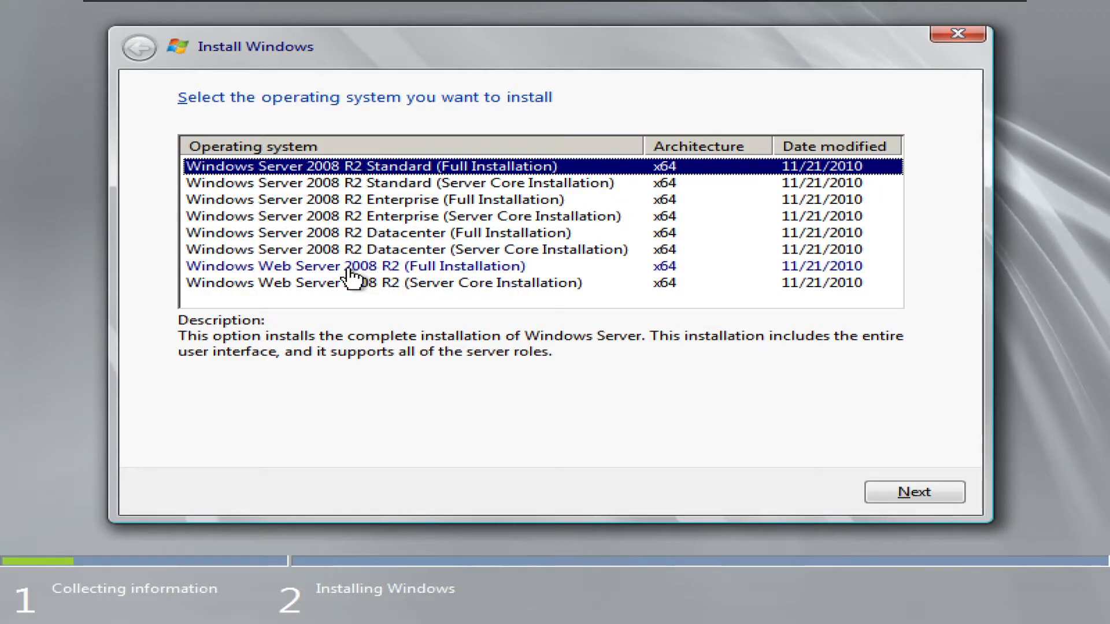
Pick Windows Server 2008 R2 Datacenter (Full Installation), accept the license, and choose Custom (advanced).
left_click(431, 234)
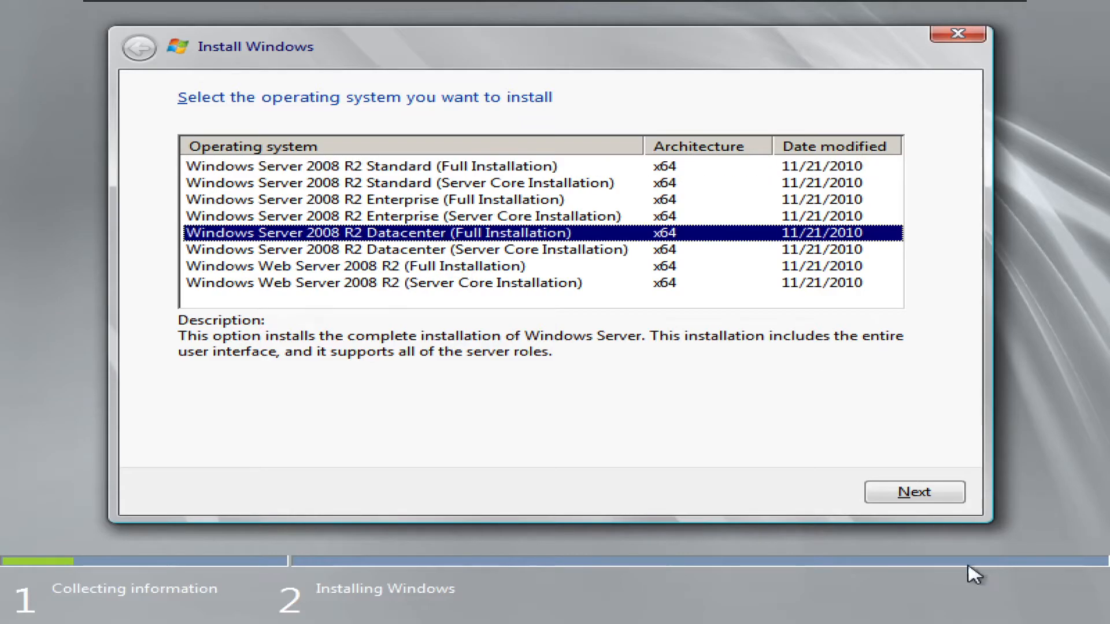
left_click(874, 491)
left_click(205, 445)
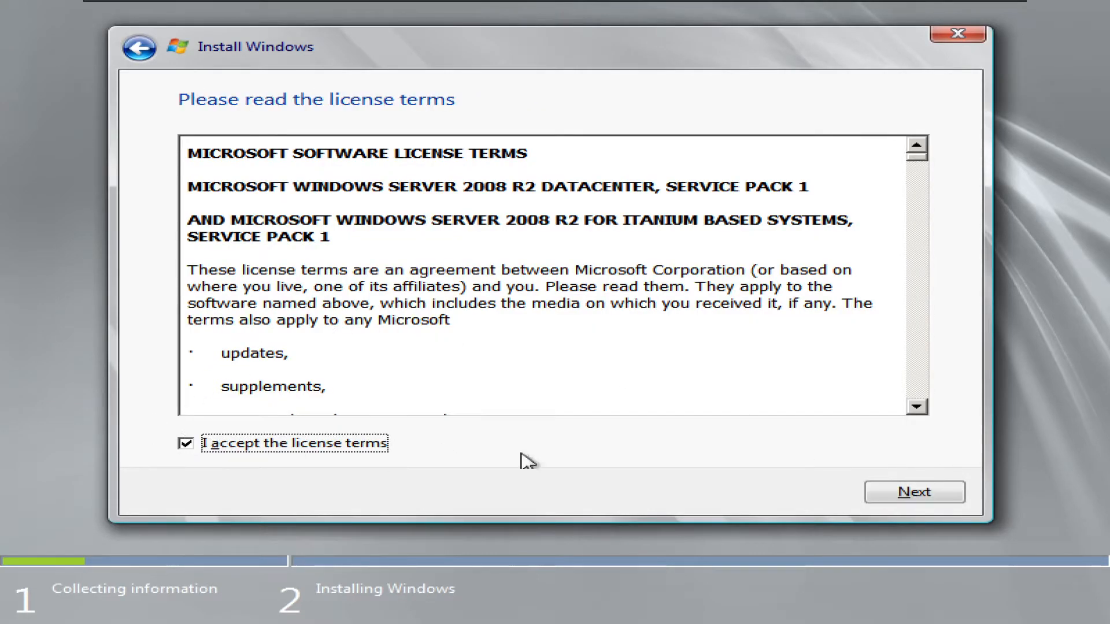
left_click(916, 495)
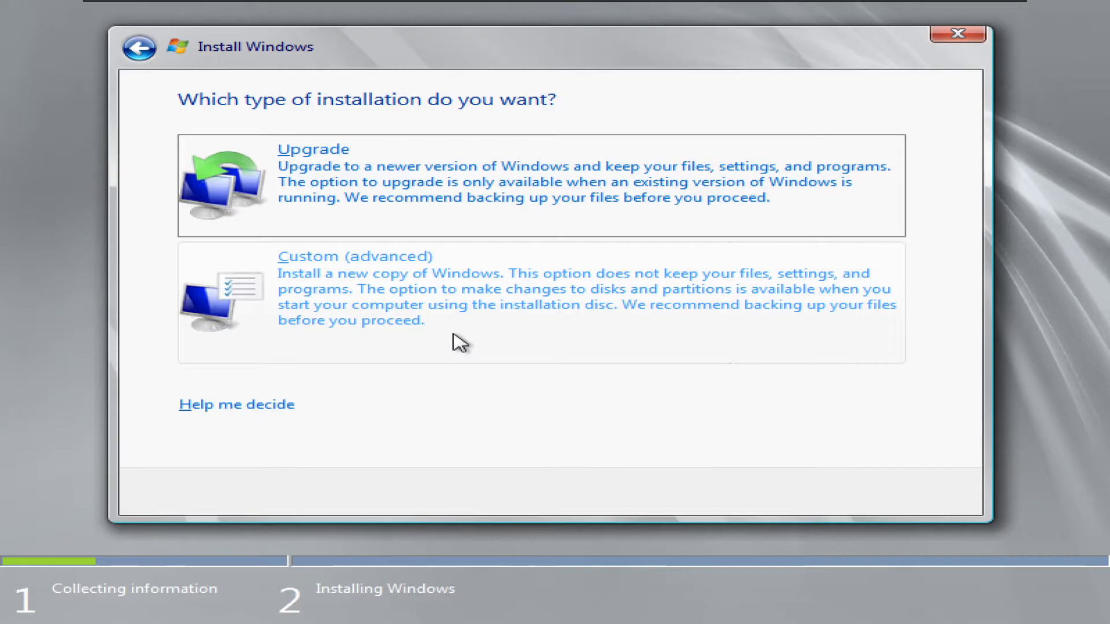
left_click(253, 314)
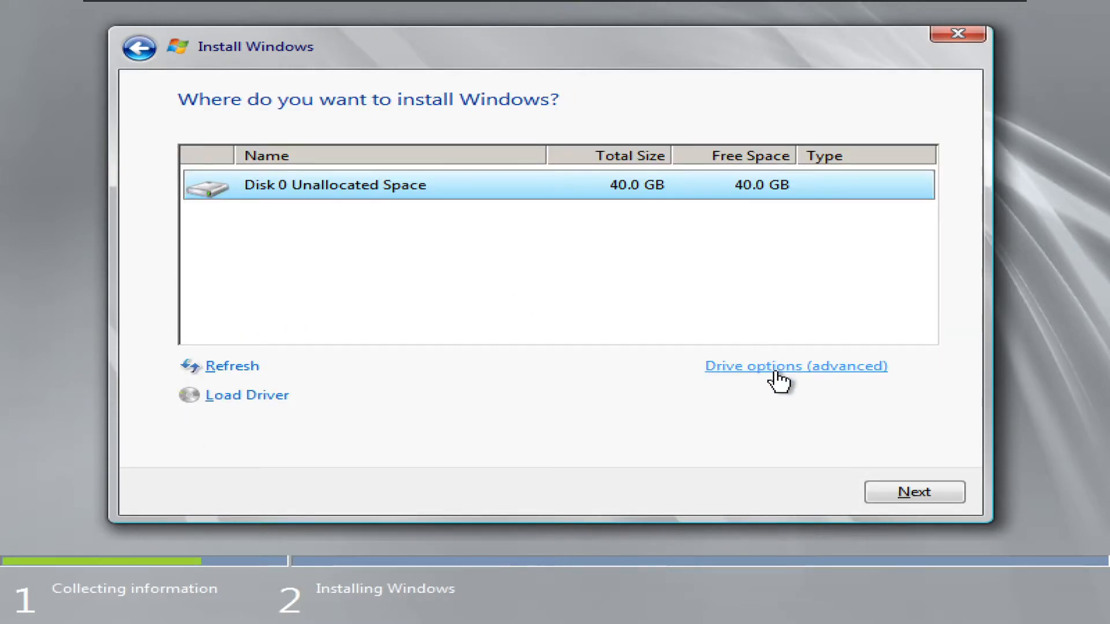
left_click(139, 47)
left_click(139, 47)
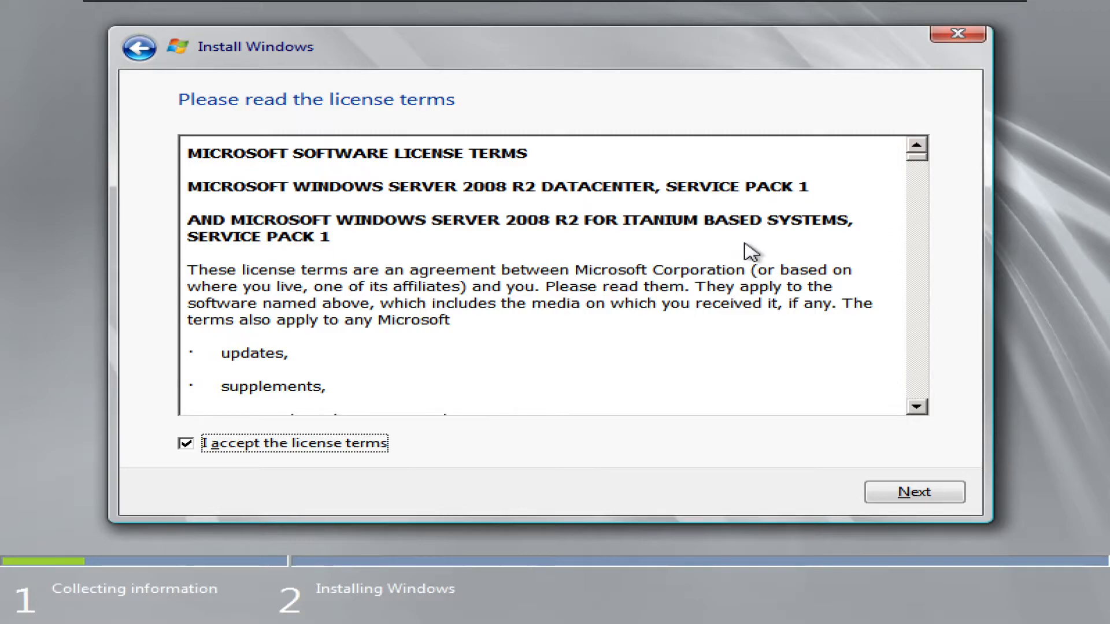
left_click_drag(642, 222, 703, 224)
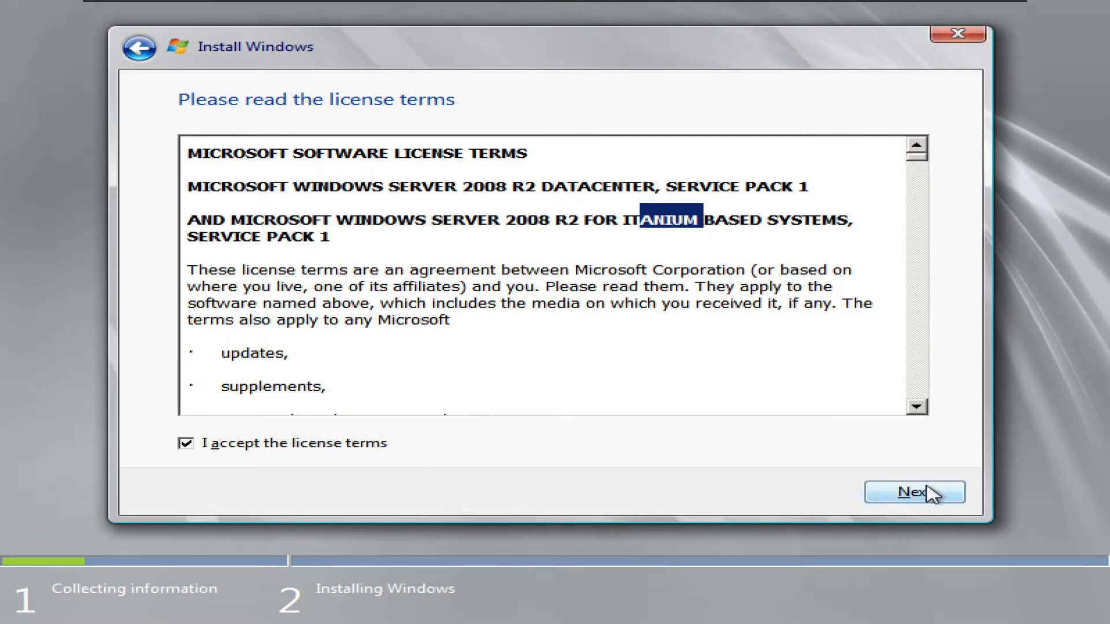
left_click(936, 494)
left_click(218, 290)
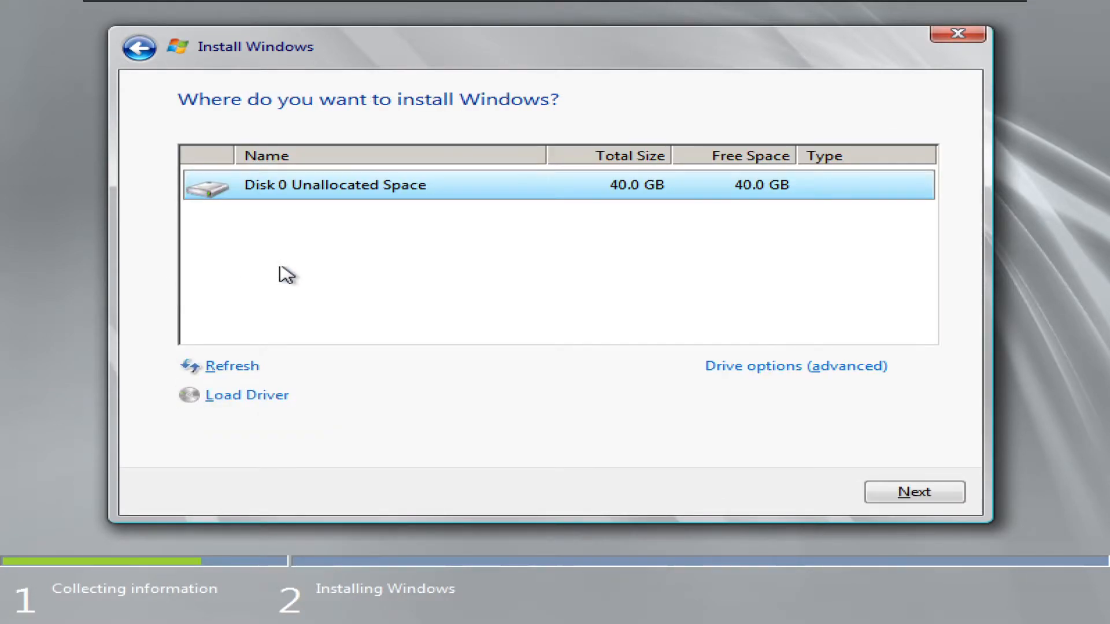
Create a new 39.8 GB primary partition on Disk 0, allowing the 100 MB System and 128 MB MSR partitions.
left_click(816, 368)
left_click(769, 366)
left_click(813, 394)
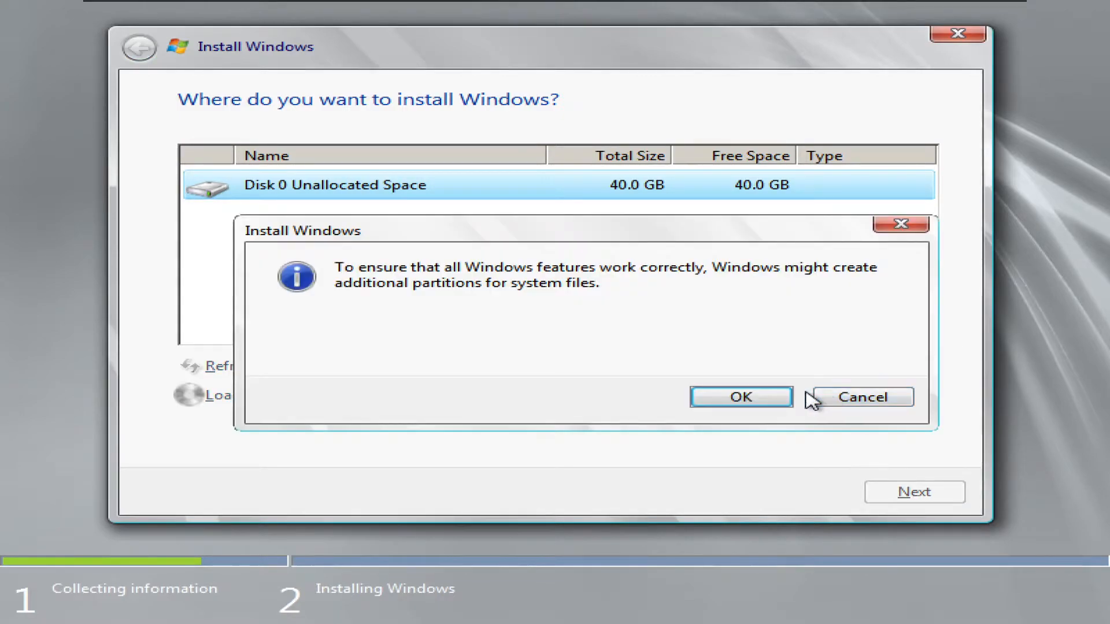
left_click(742, 397)
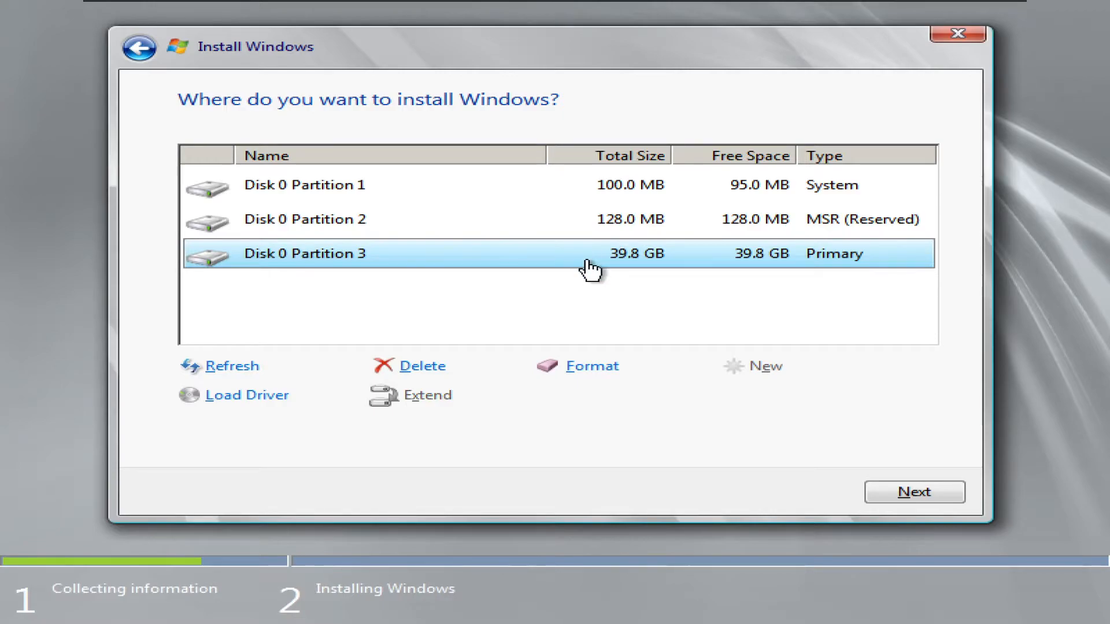
Begin installing Windows onto Disk 0 Partition 3 and let setup run until the restart countdown.
left_click(909, 495)
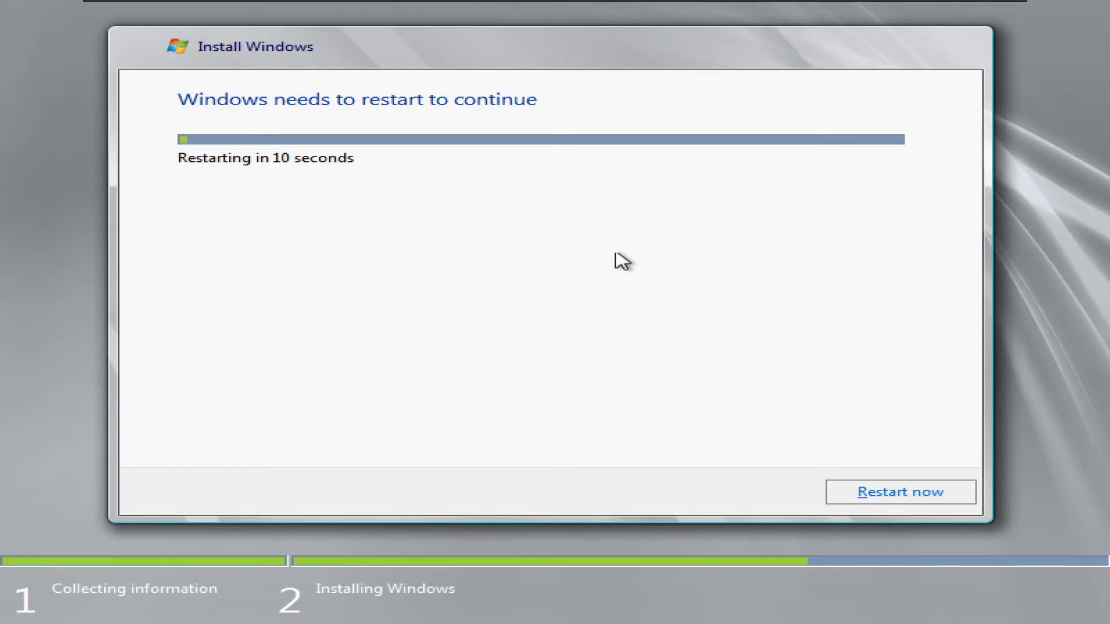
Restart the server immediately and wait for the first-logon password change notice.
left_click(889, 500)
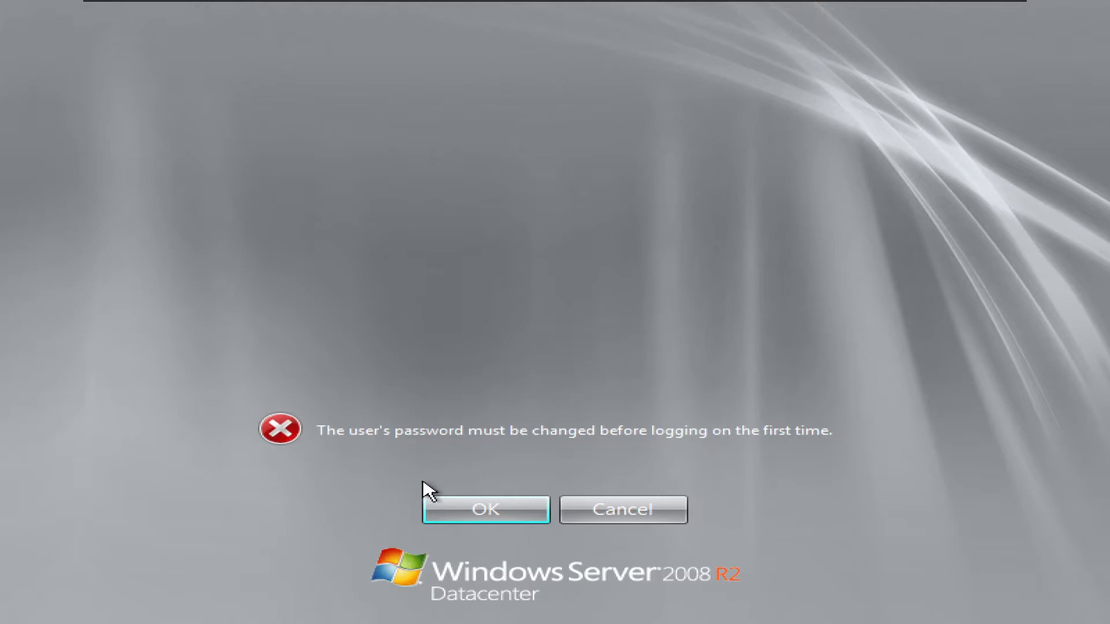
Enter and confirm a new Administrator password, then acknowledge the password-changed message.
left_click(453, 513)
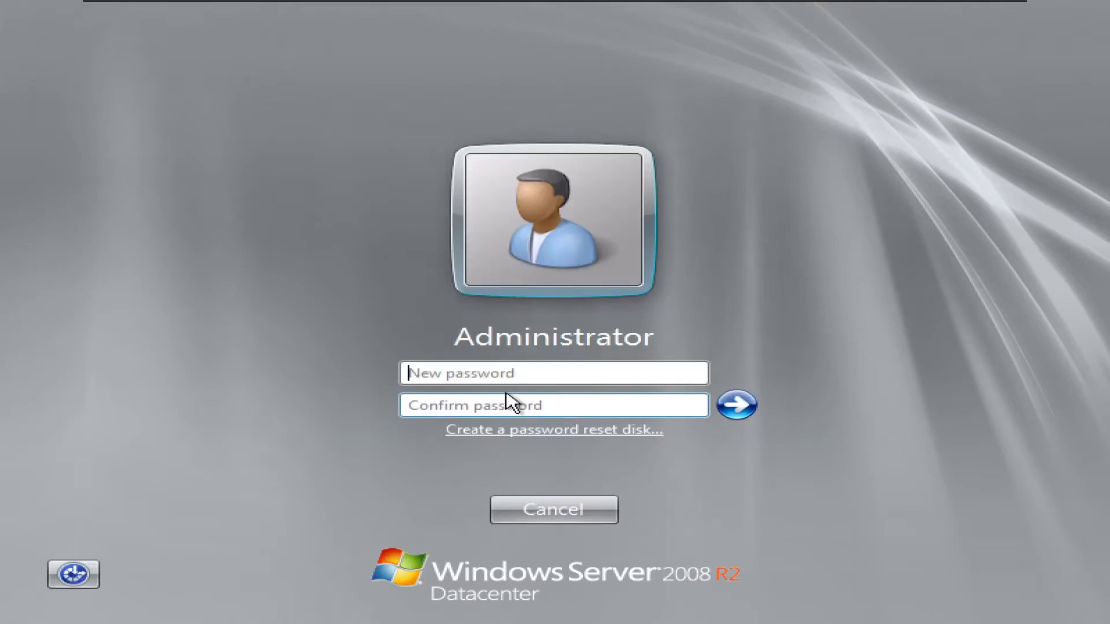
left_click(509, 377)
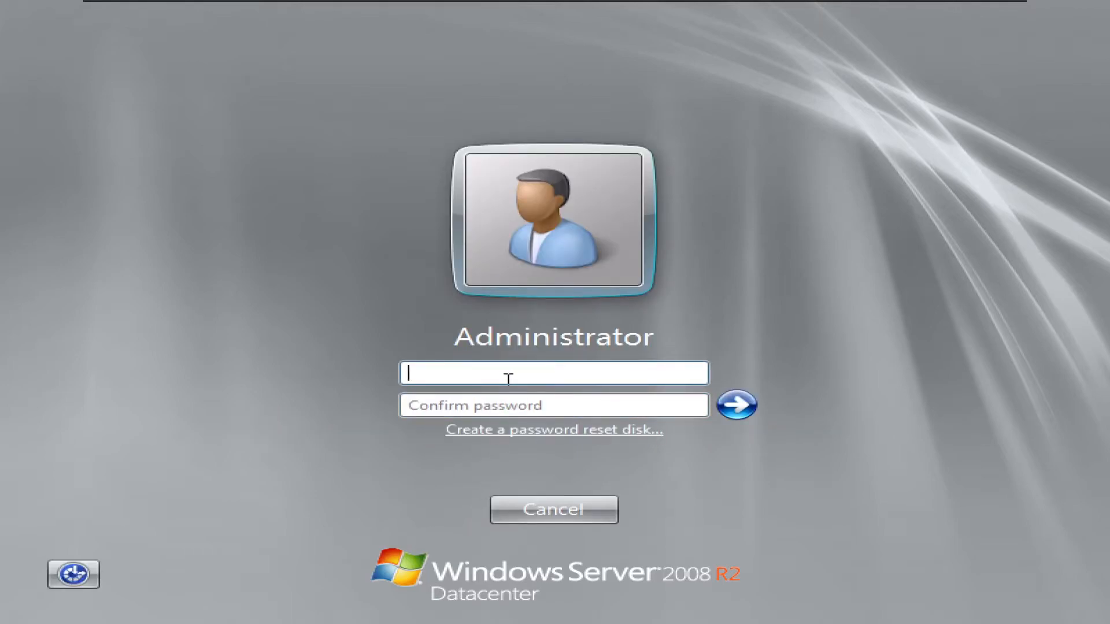
type("••••••••••••")
left_click(503, 405)
type("••••••••••••")
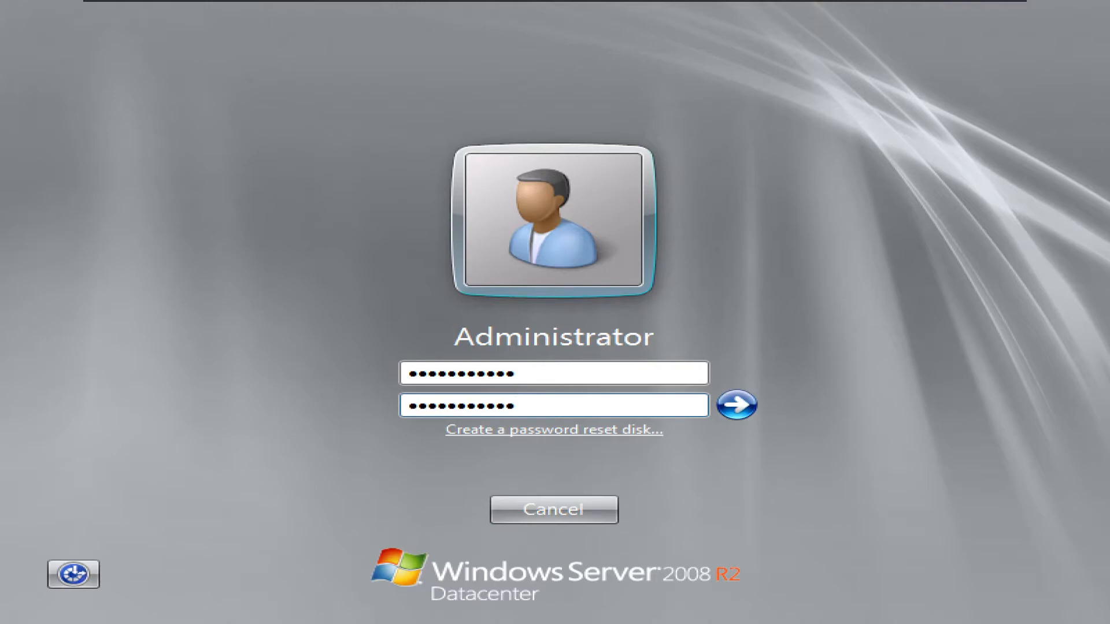
key("Return")
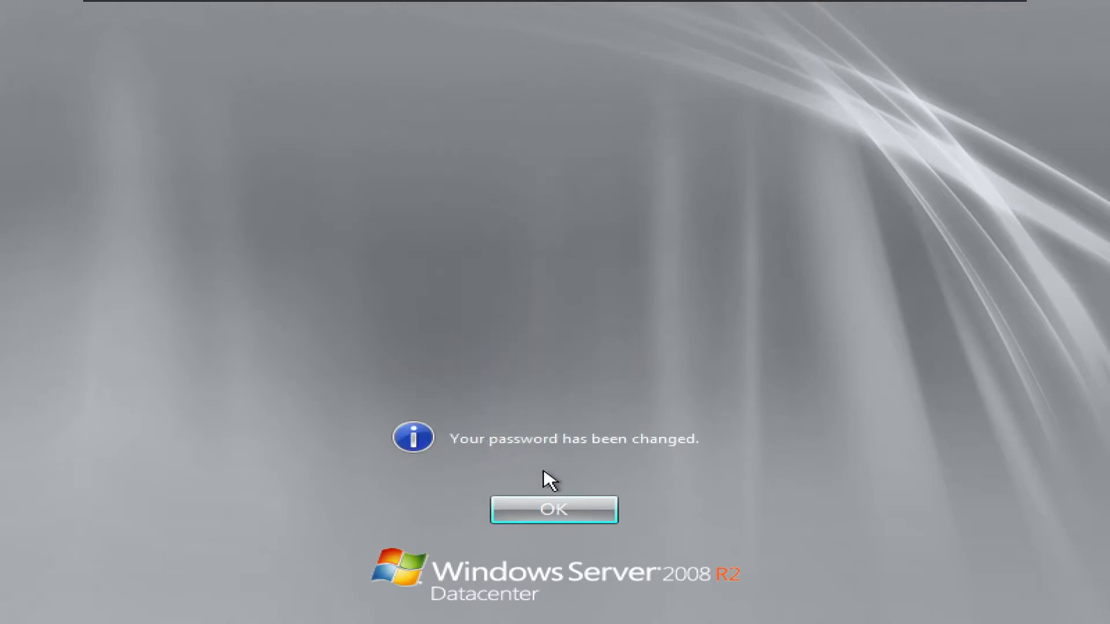
left_click(543, 521)
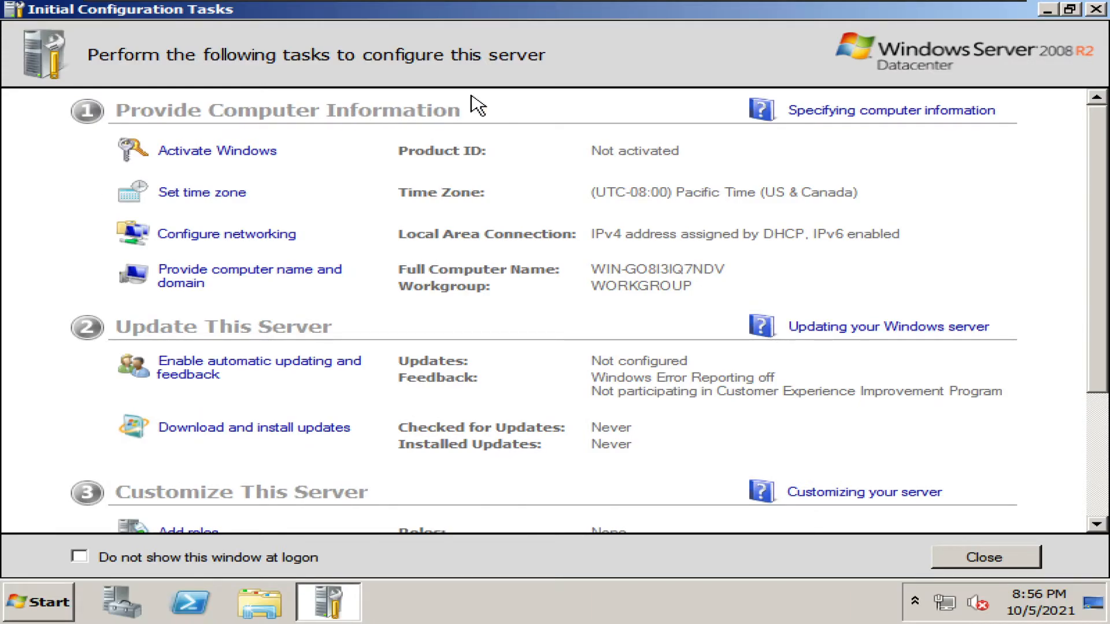
Close Initial Configuration Tasks and Server Manager, then dismiss the Start menu to leave a clear desktop.
scroll(595, 275, "down", 3)
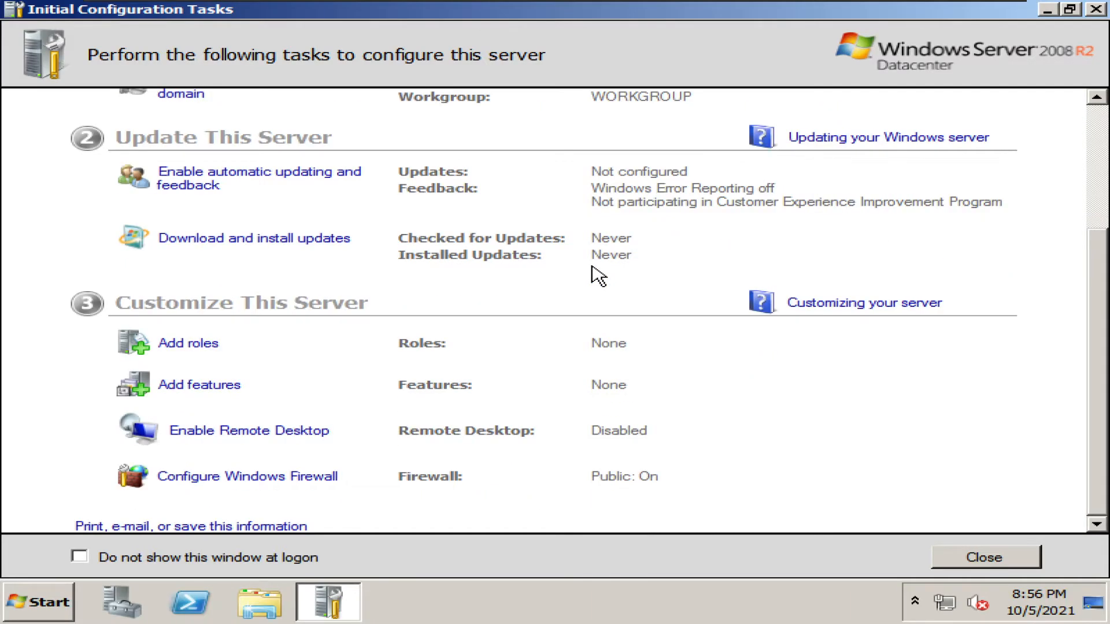
scroll(595, 275, "up", 3)
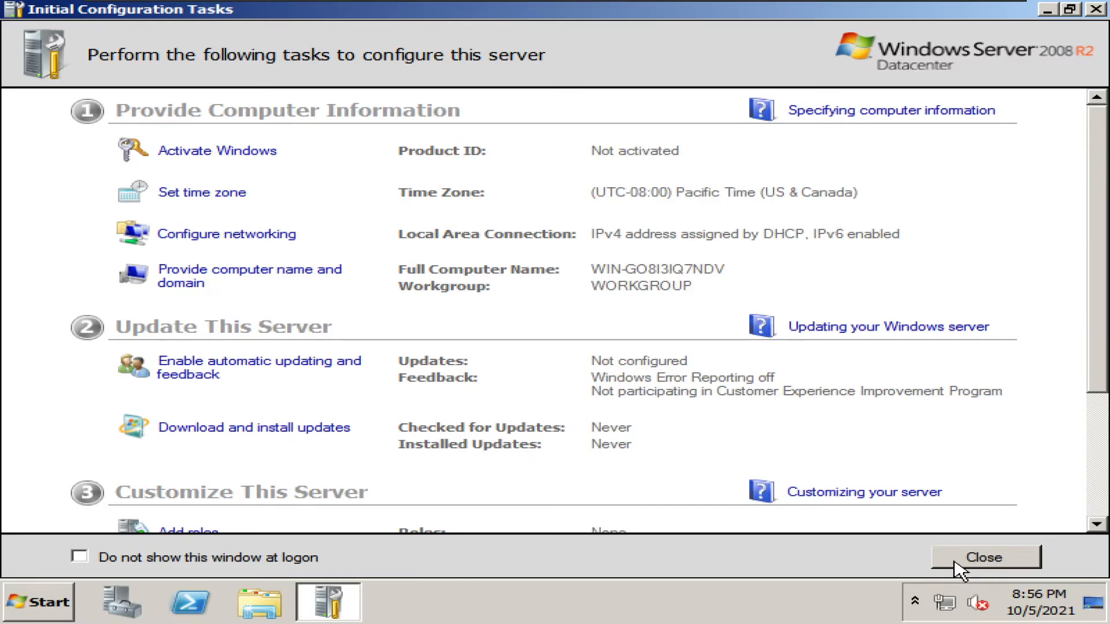
left_click(982, 557)
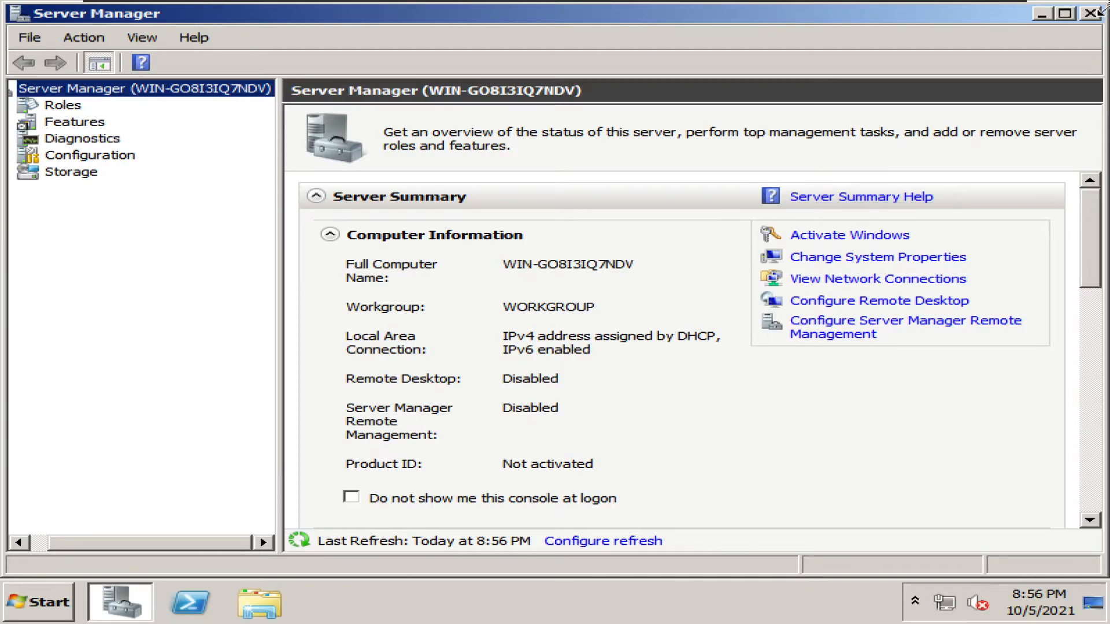
left_click(1093, 14)
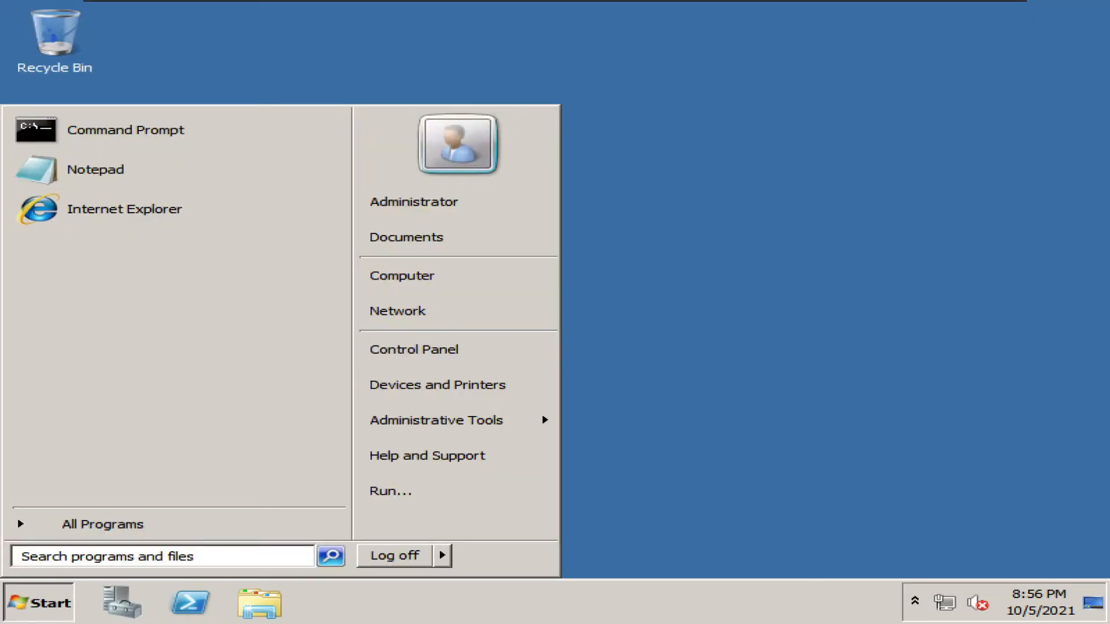
left_click(741, 297)
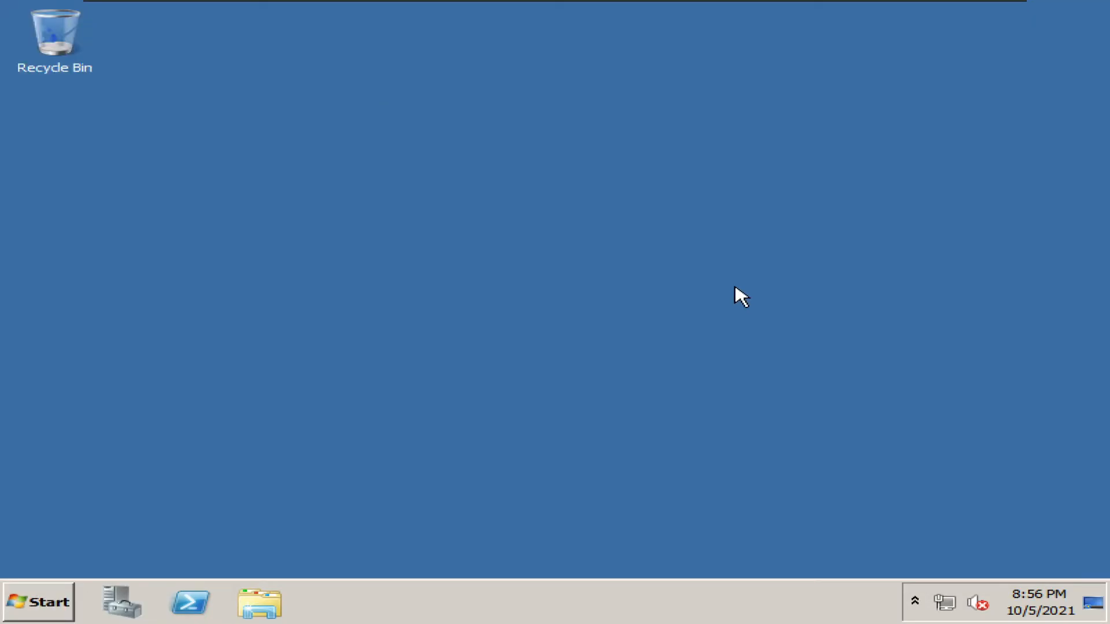
Point the virtual CD/DVD drive at the VMware-tools-windows-10.3.5-10430147 ISO image and apply the settings.
mouse_move(422, 2)
left_click(188, 7)
mouse_move(303, 35)
mouse_move(480, 38)
left_click(521, 49)
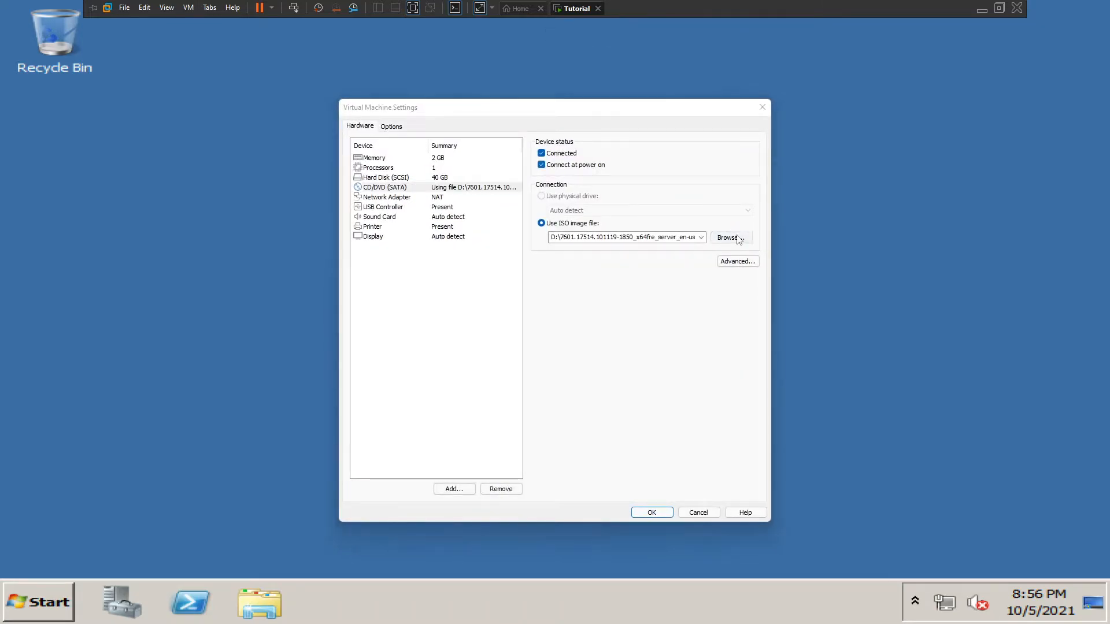
left_click(738, 237)
scroll(625, 293, "down", 8)
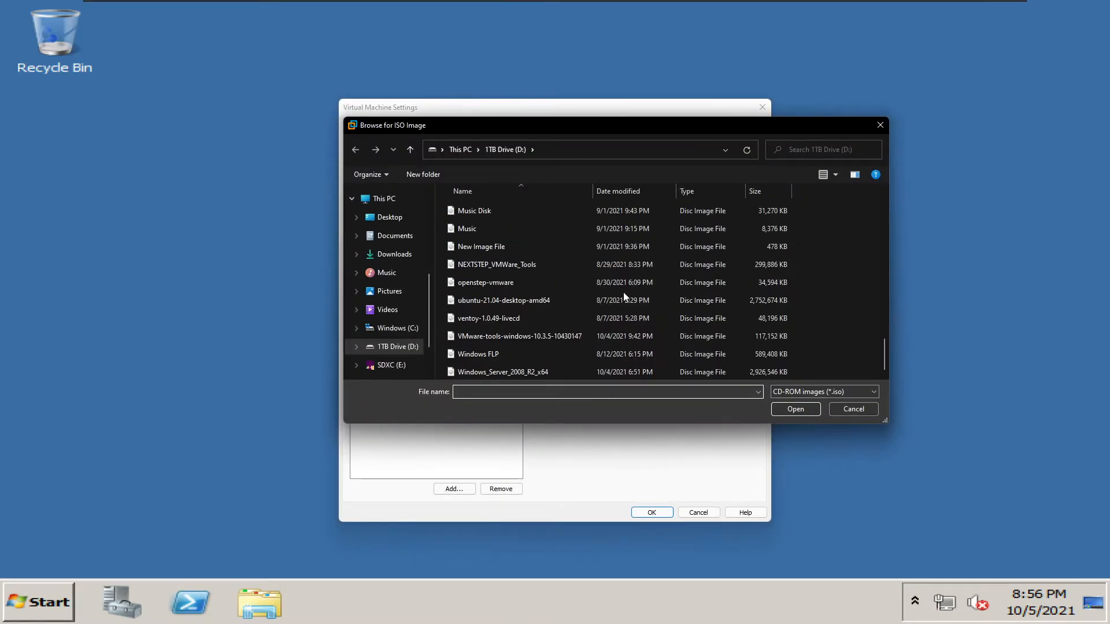
double_click(553, 340)
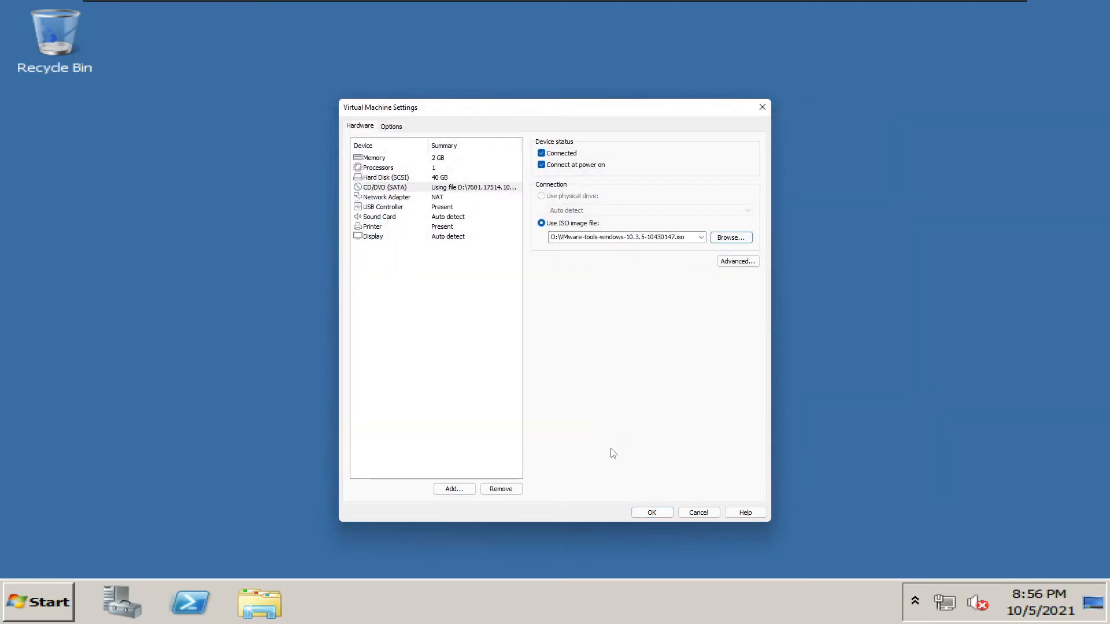
left_click(652, 513)
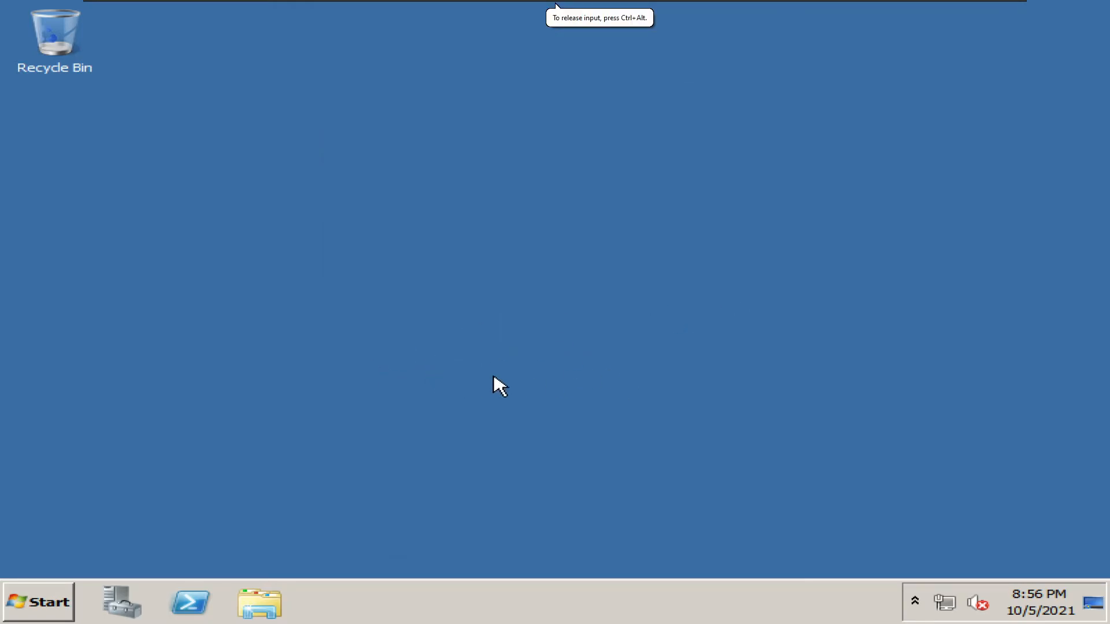
In Windows Explorer's Computer view, launch the VMware Tools disc from DVD Drive (D:).
left_click(30, 600)
left_click(30, 600)
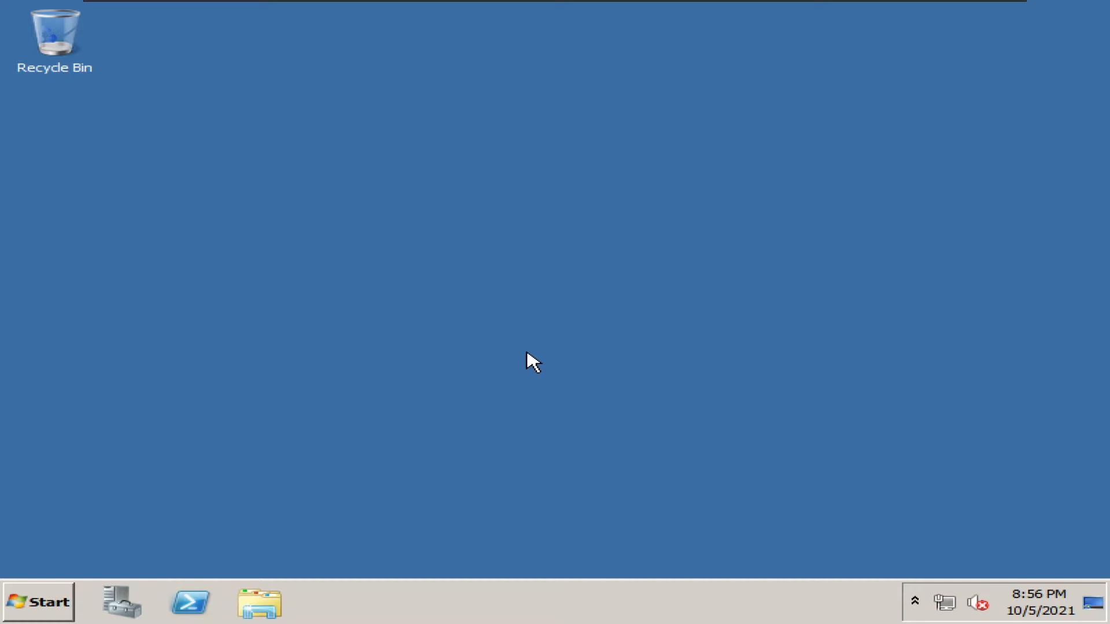
left_click(270, 602)
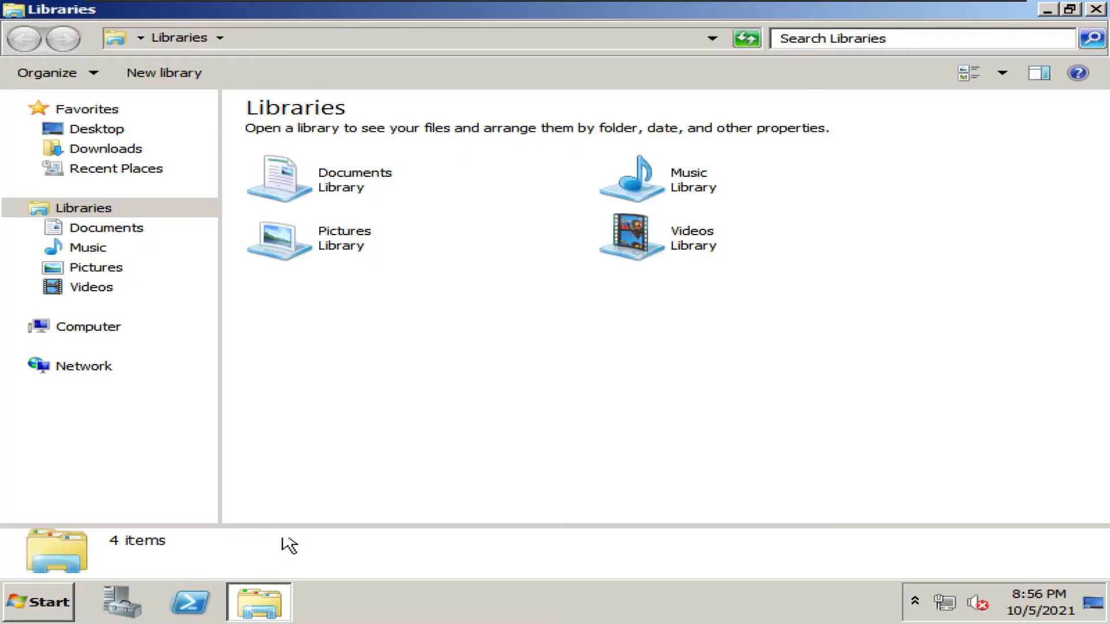
left_click(152, 329)
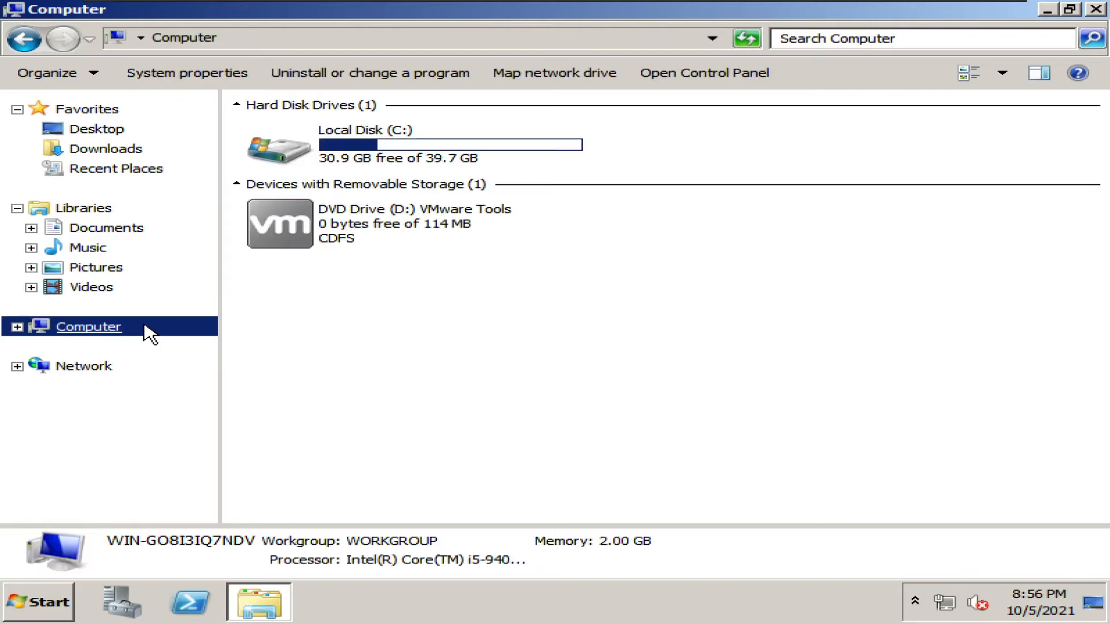
double_click(381, 232)
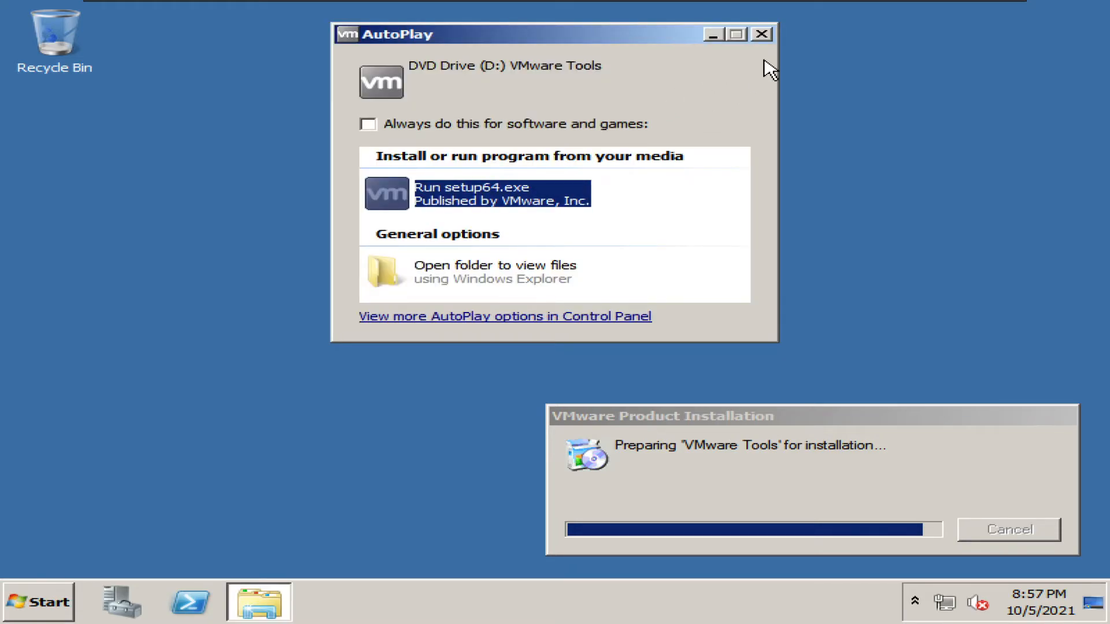
Dismiss the AutoPlay window and bring up the VMware Tools Setup welcome wizard.
left_click(763, 35)
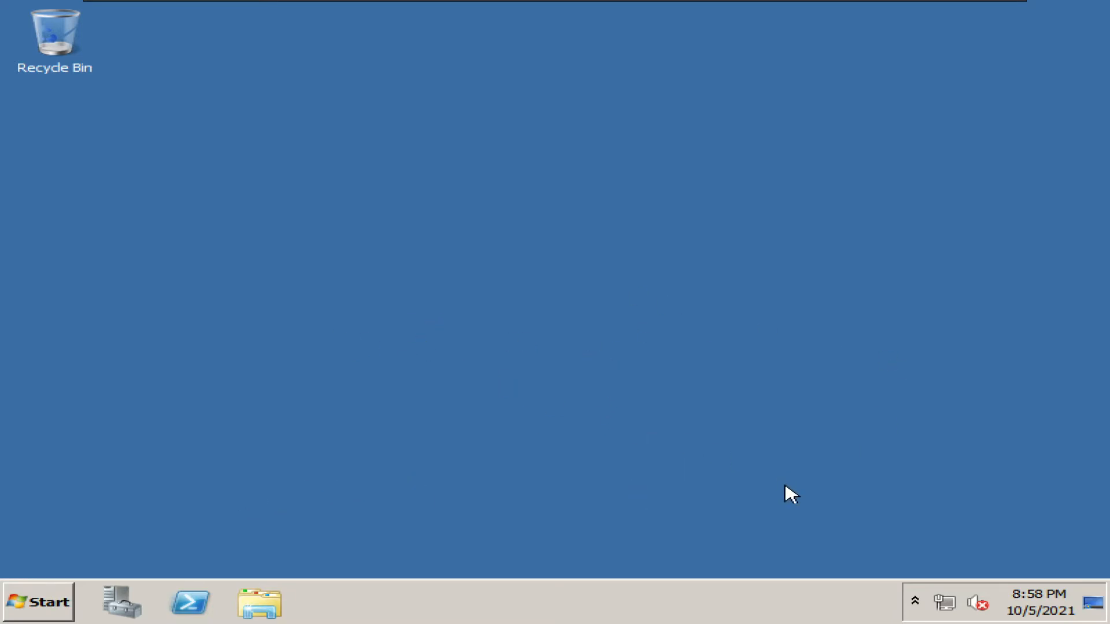
left_click(918, 599)
left_click(918, 598)
left_click_drag(438, 234, 844, 498)
left_click(95, 599)
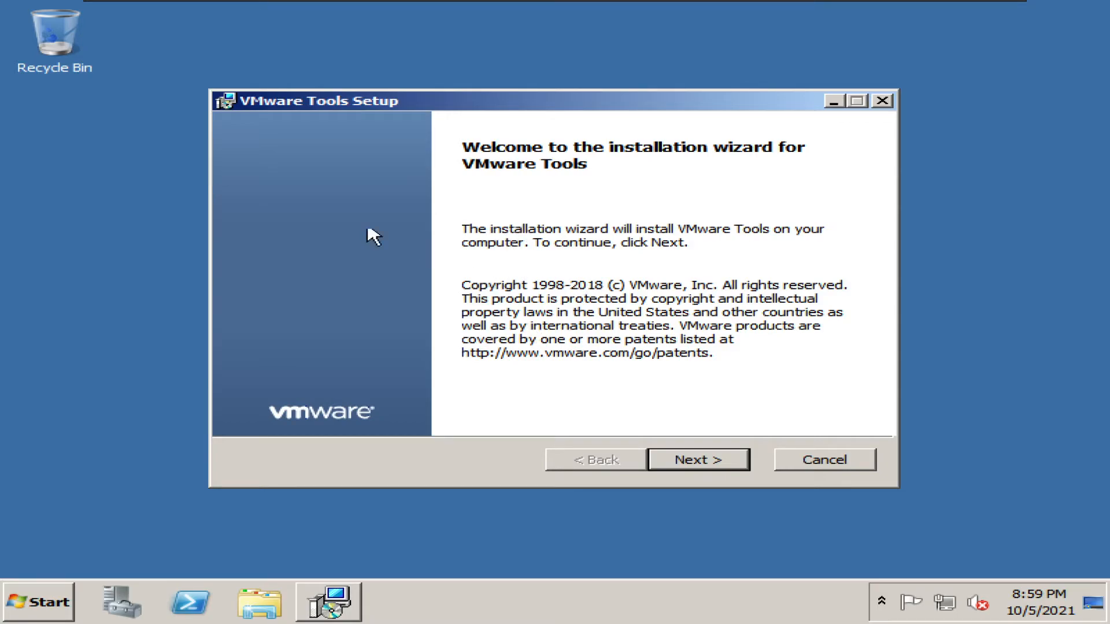
Install VMware Tools with the Typical setup type and finish the wizard.
left_click(728, 465)
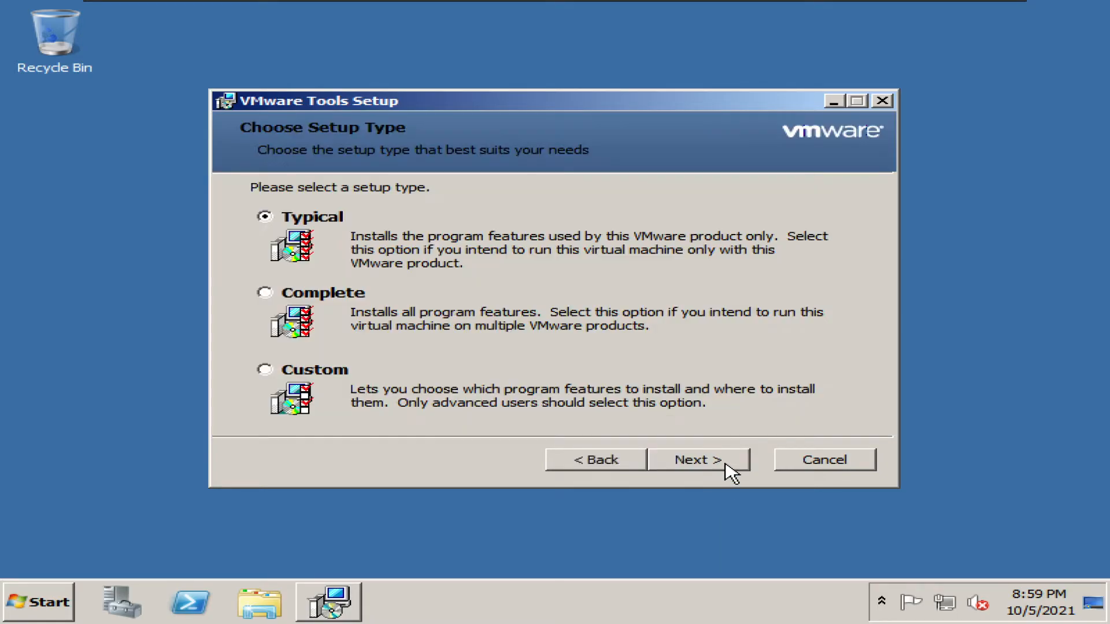
left_click(691, 459)
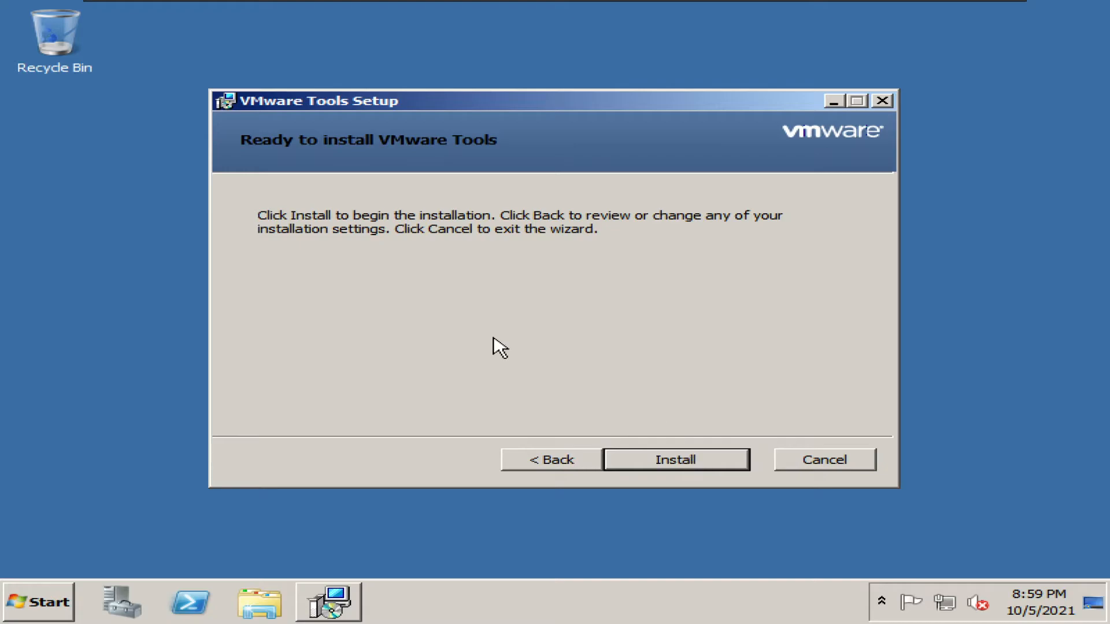
left_click(563, 466)
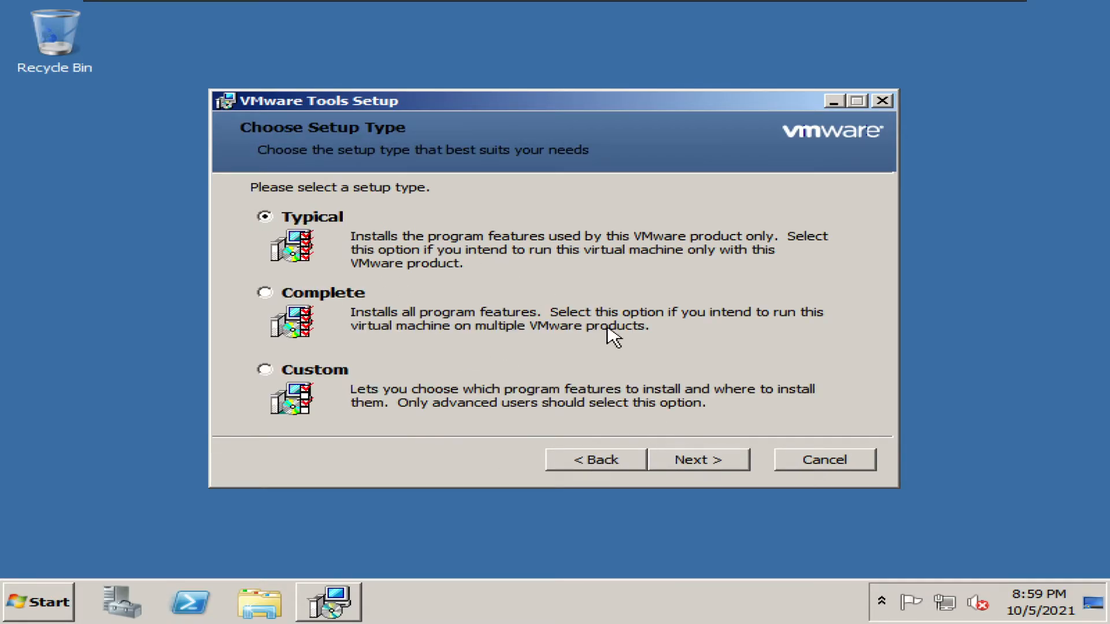
left_click(722, 451)
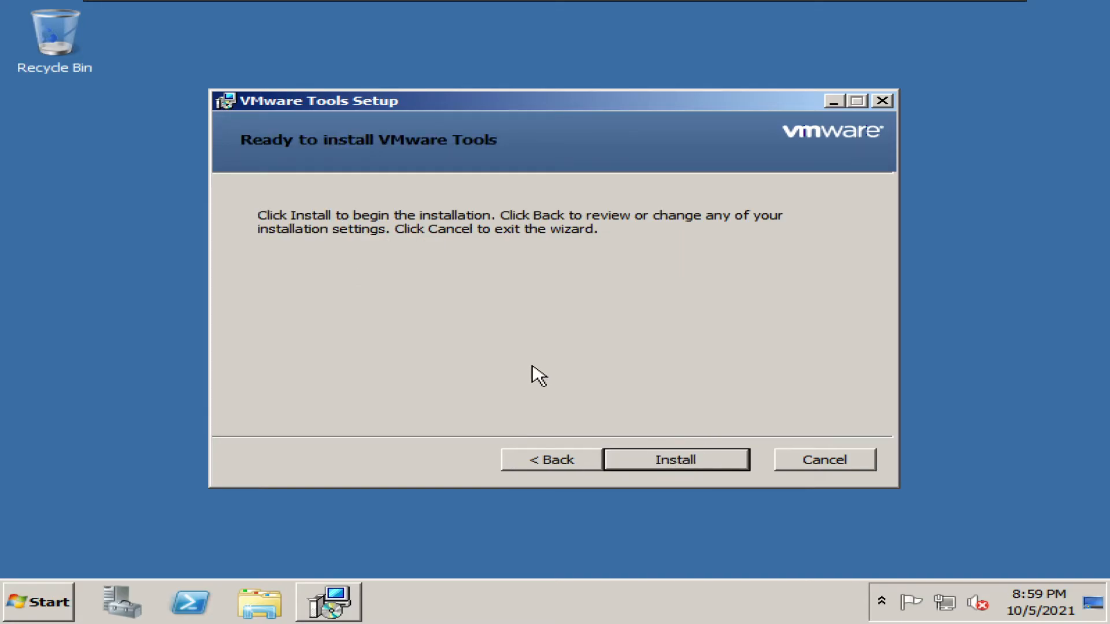
left_click(666, 457)
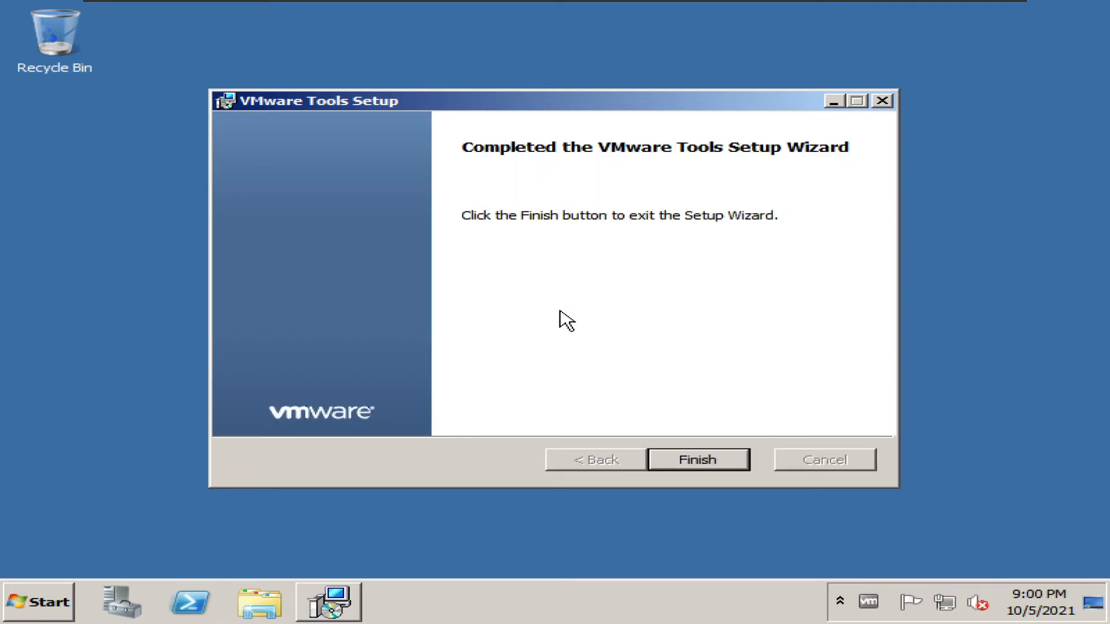
left_click(682, 463)
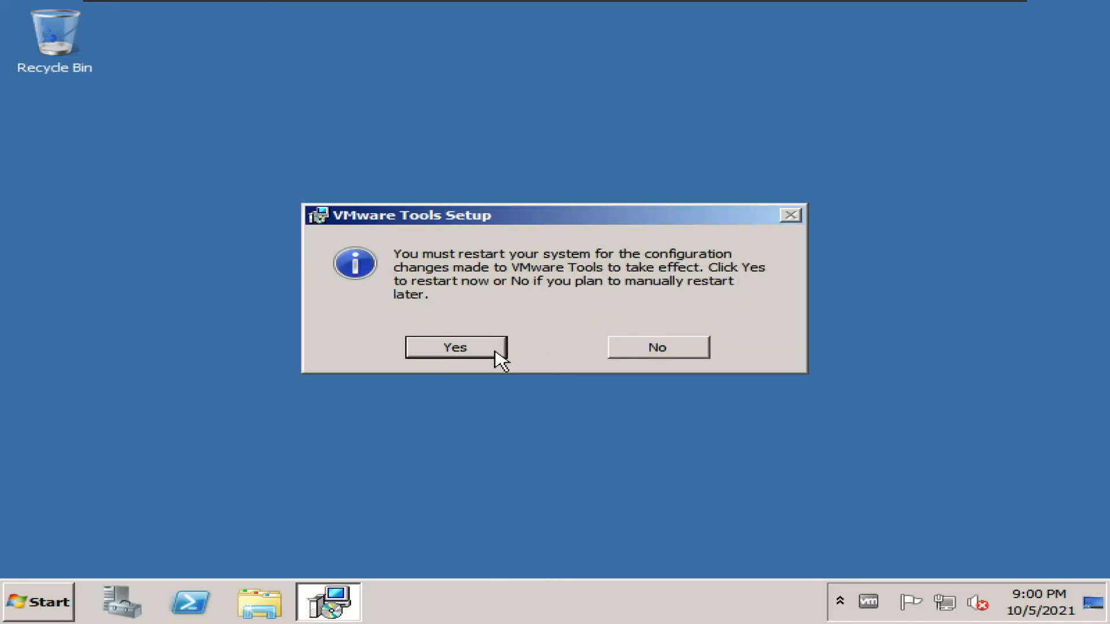
Answer Yes to restart the guest so the VMware Tools changes take effect.
left_click(496, 359)
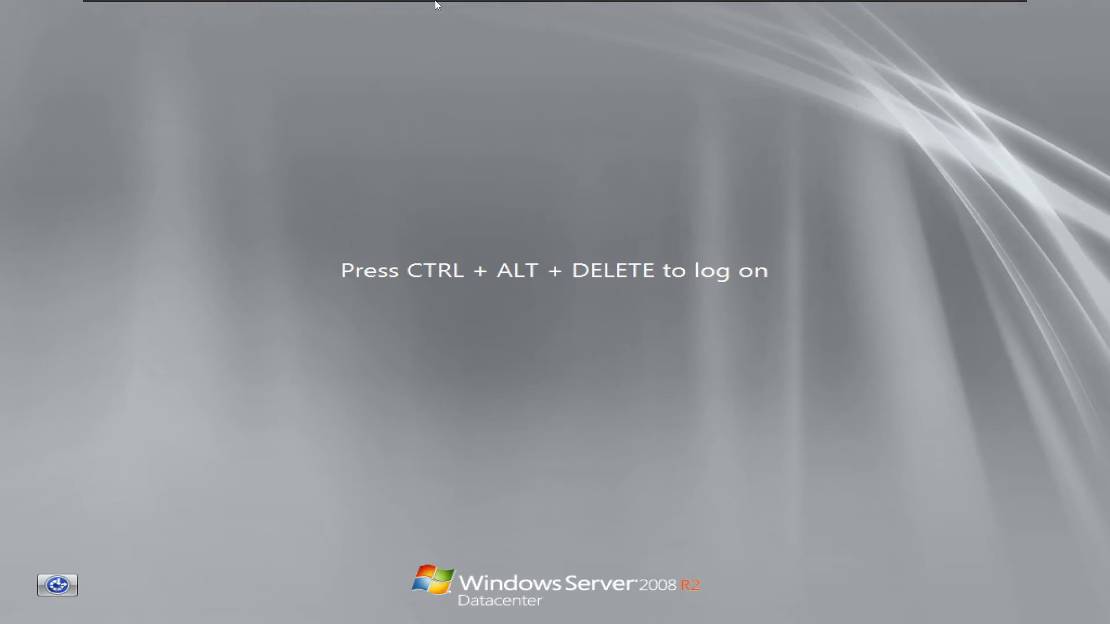
Log on as Administrator by sending Ctrl+Alt+Del and entering the account password.
mouse_move(435, 4)
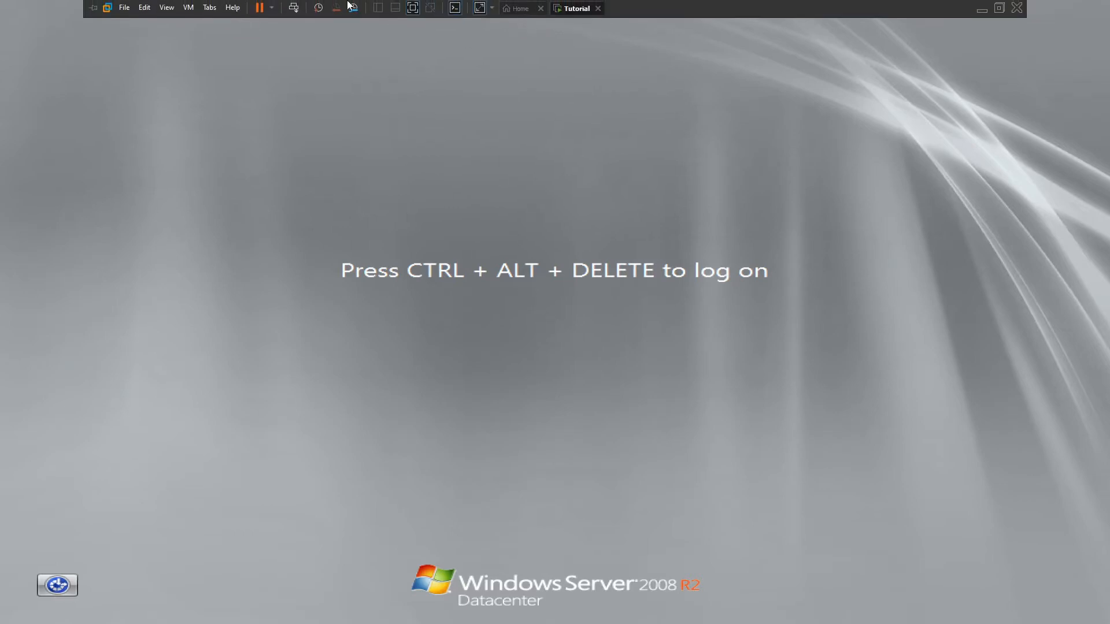
left_click(293, 7)
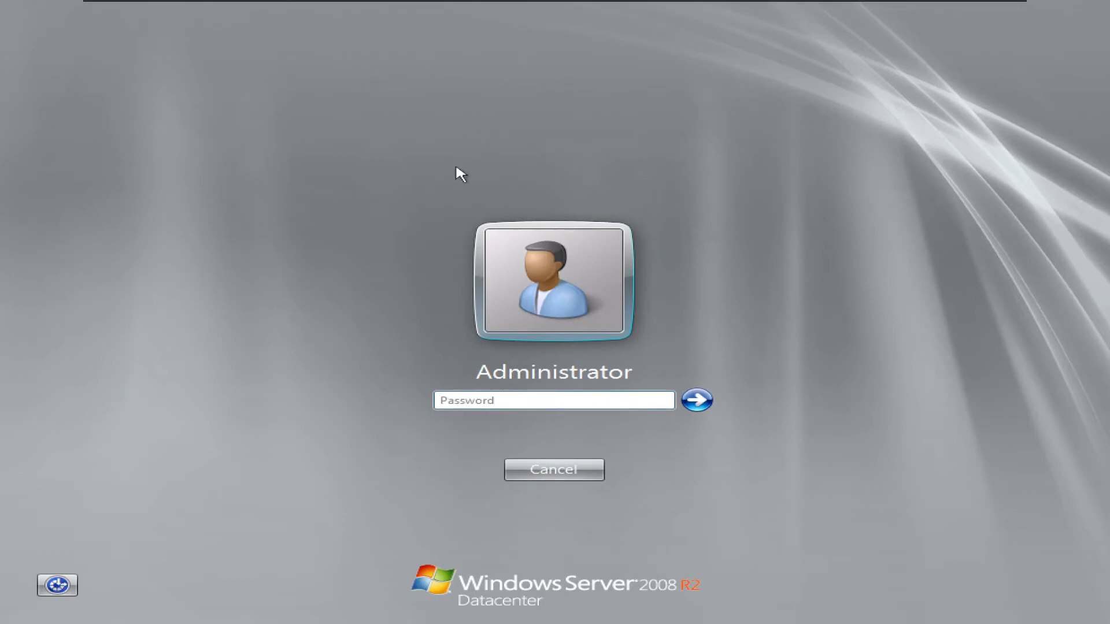
mouse_move(510, 2)
left_click(477, 420)
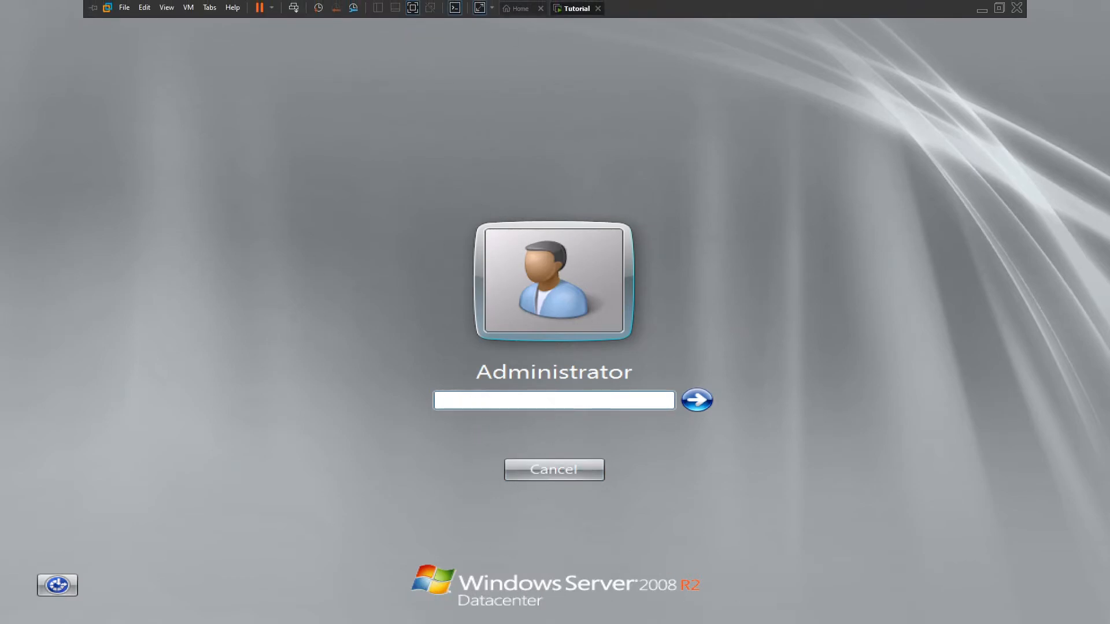
type("P@ssw0rd1234")
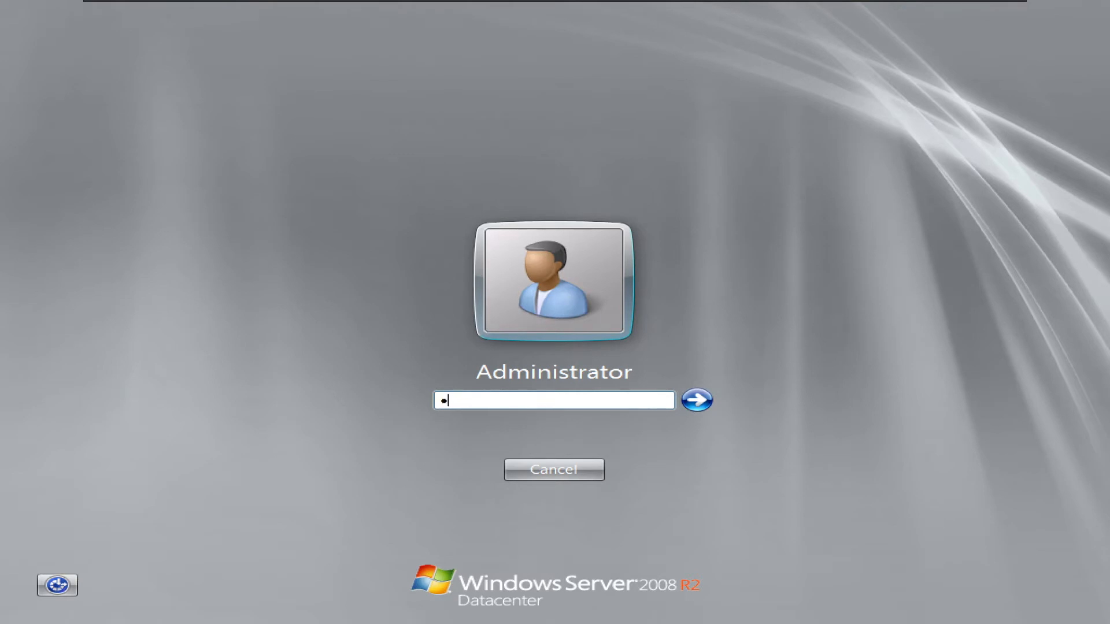
key("Return")
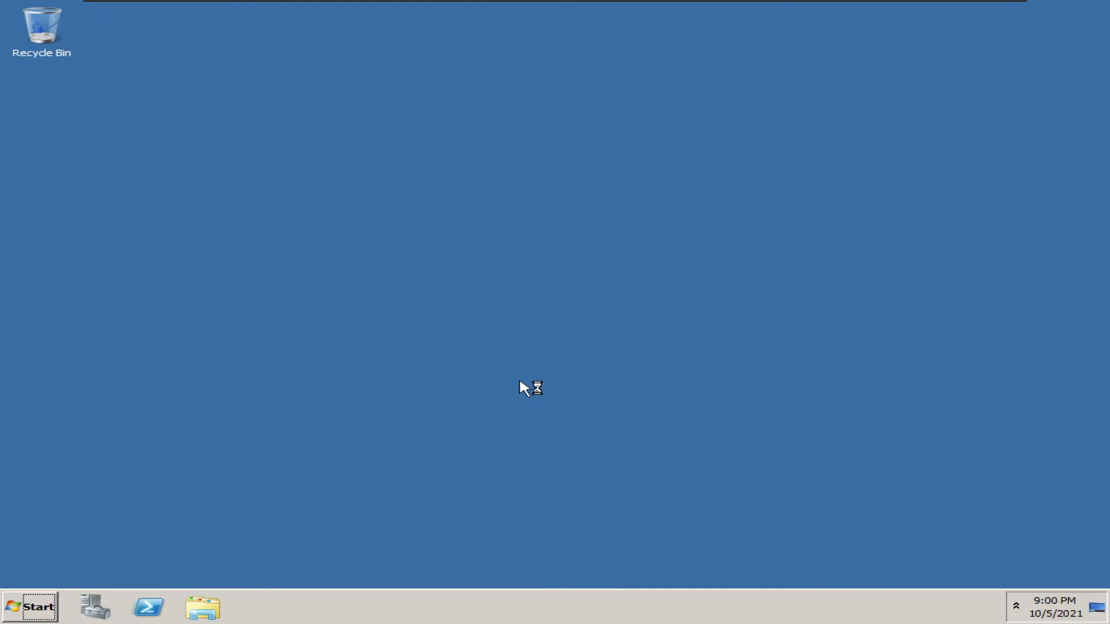
Free-stretch the guest display and close Initial Configuration Tasks and Server Manager.
mouse_move(535, 4)
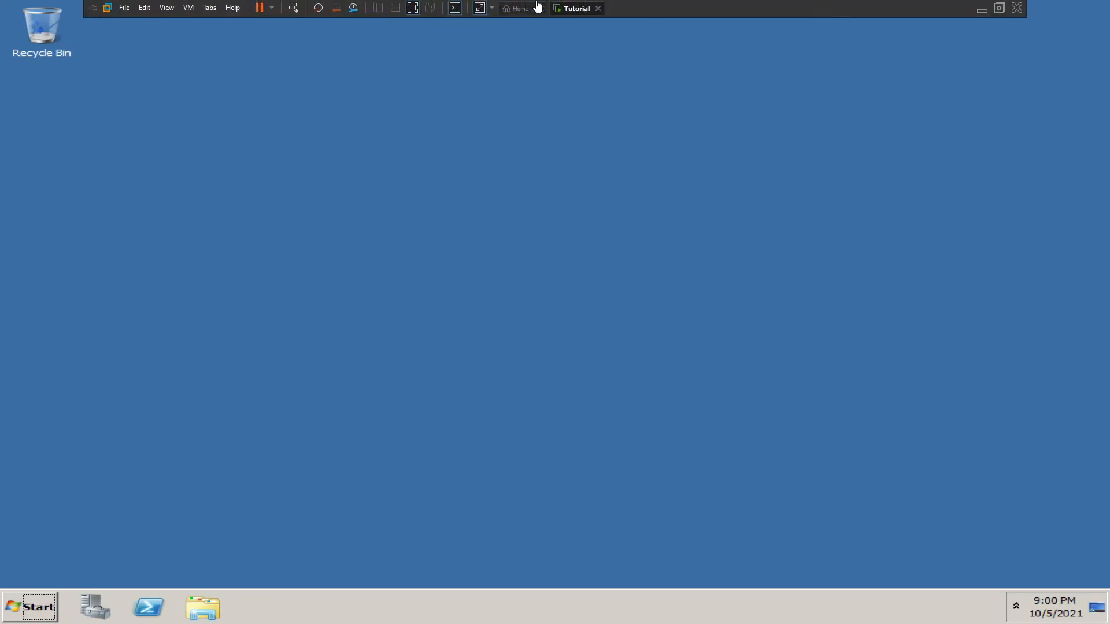
left_click(480, 10)
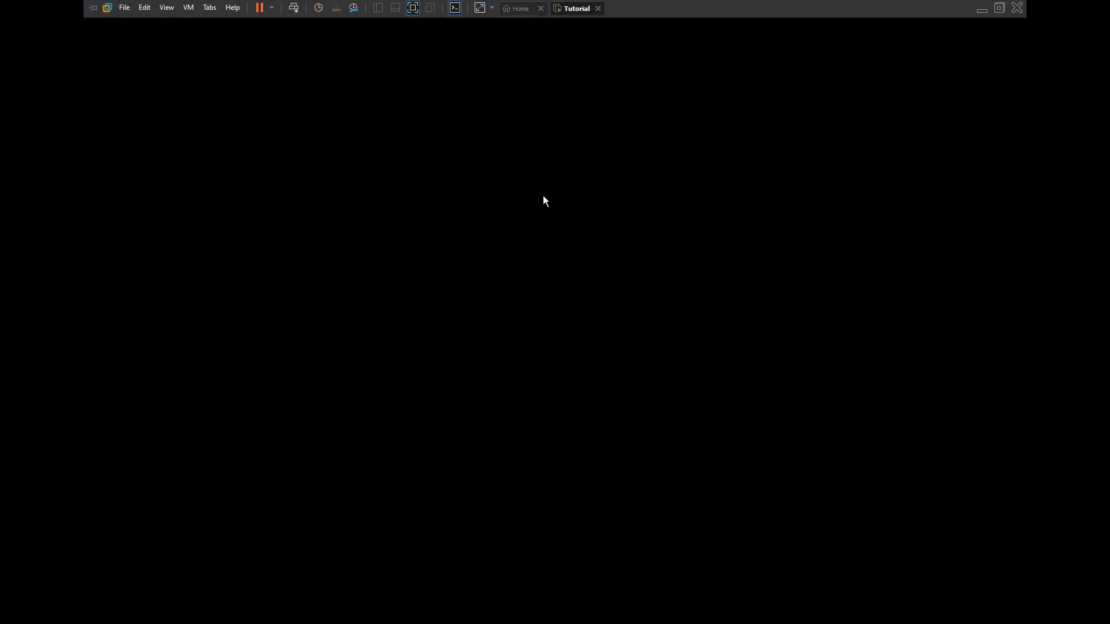
left_click(17, 611)
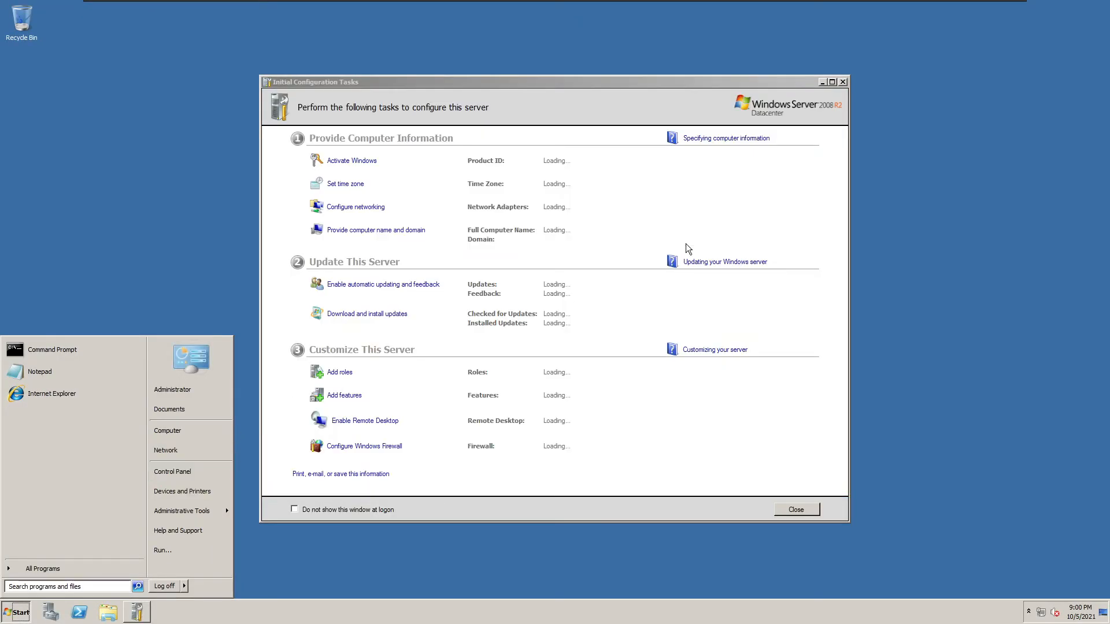
left_click(685, 244)
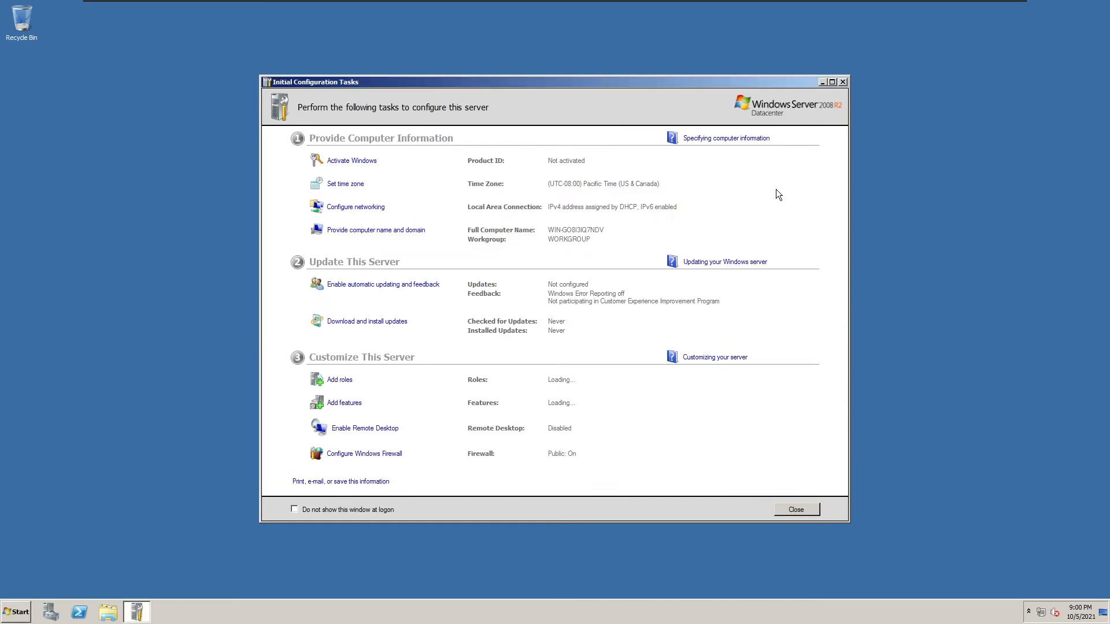
left_click(791, 511)
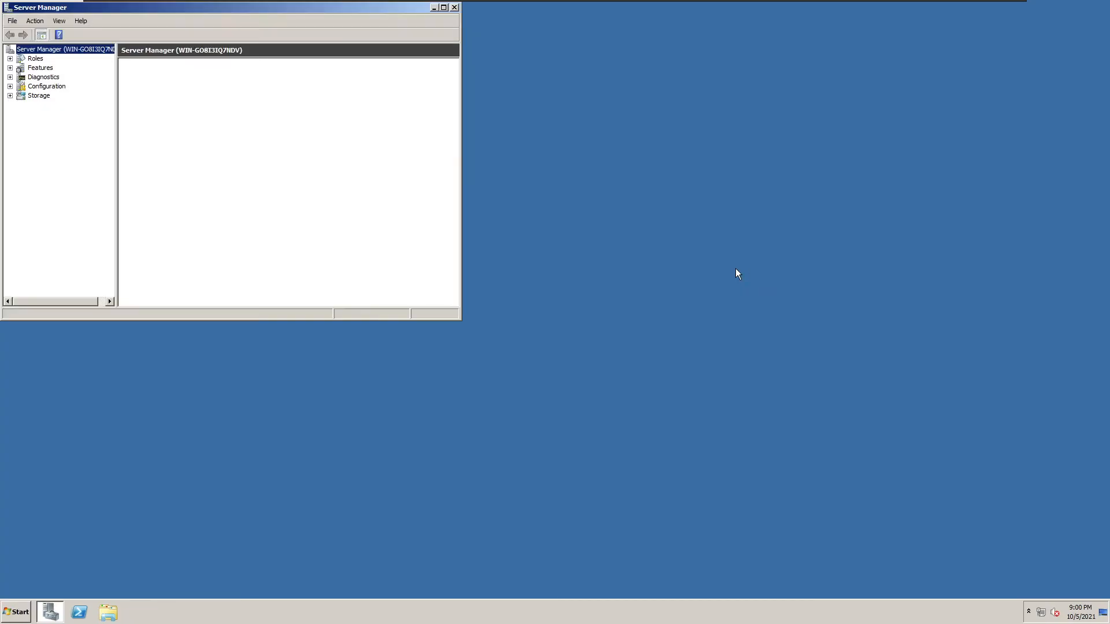
left_click_drag(258, 8, 490, 102)
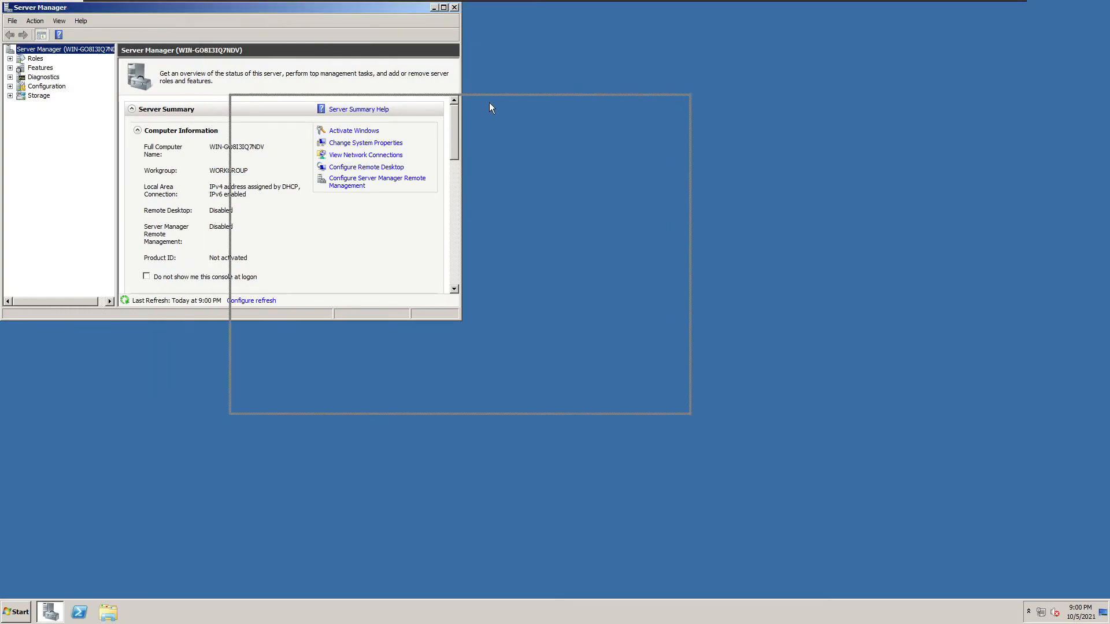
left_click(686, 102)
Open Screen Resolution from the desktop shortcut menu, then close it.
right_click(501, 244)
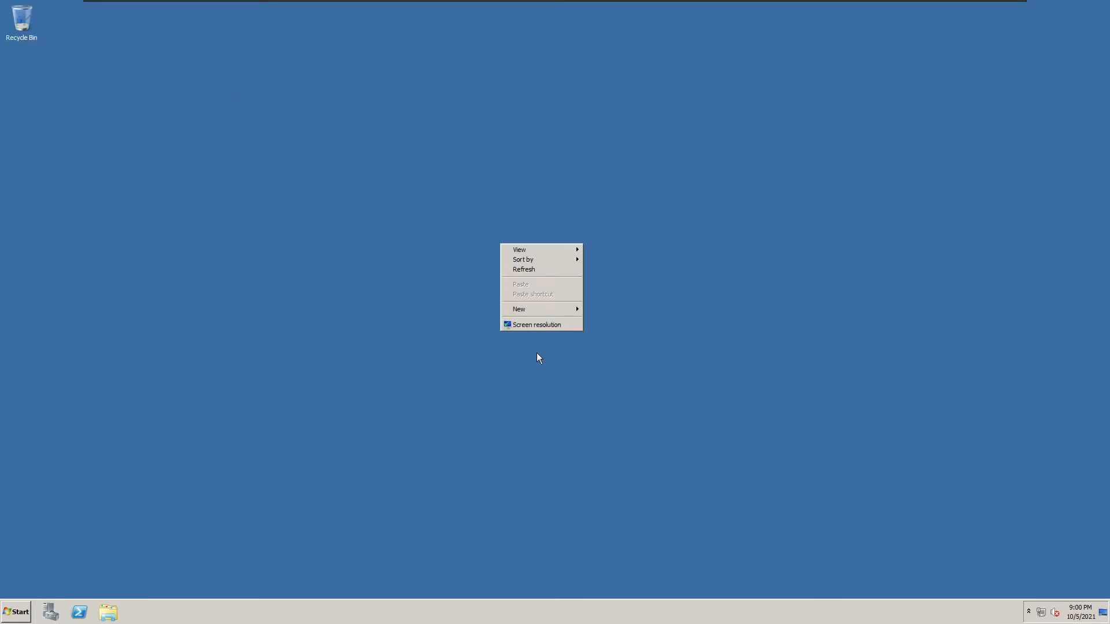
left_click(538, 327)
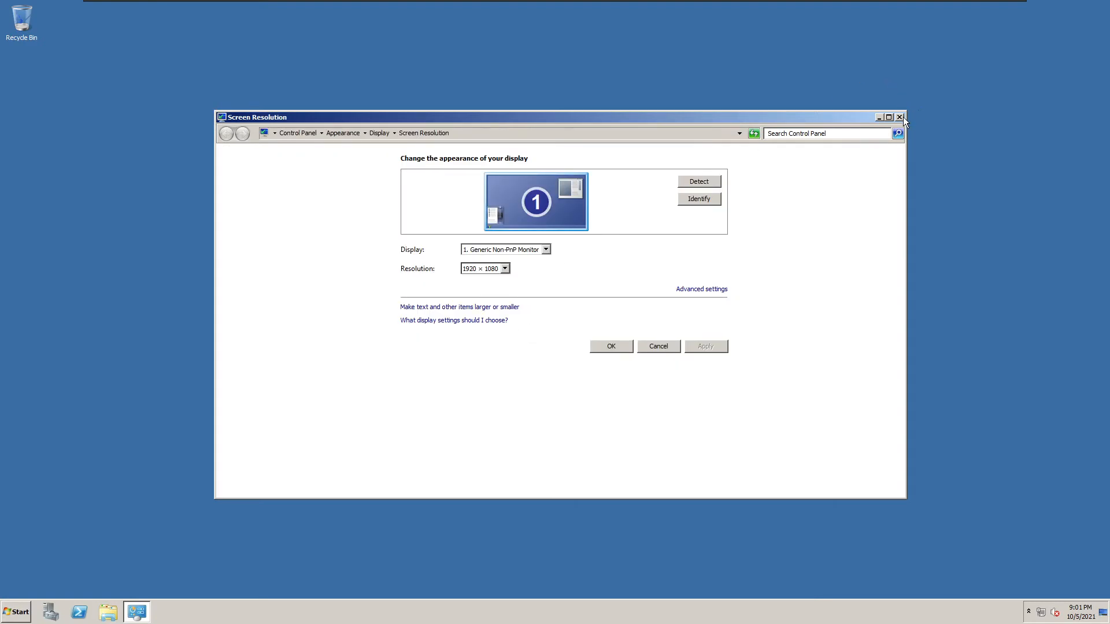
left_click(899, 116)
Launch Server Manager from Administrative Tools and scroll down its server summary.
left_click(16, 612)
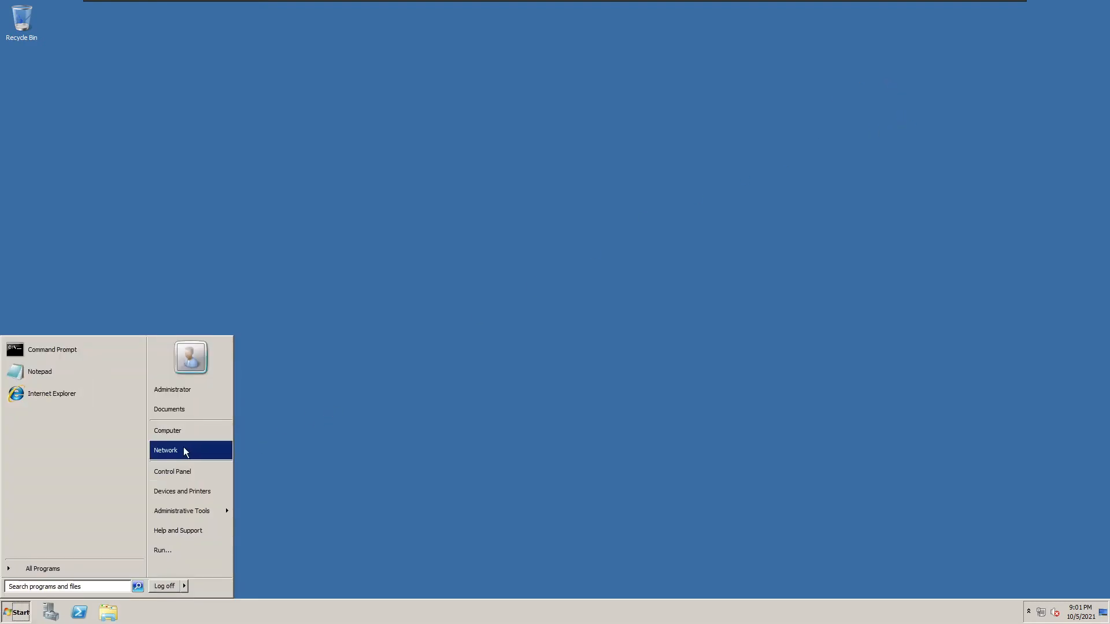
mouse_move(173, 513)
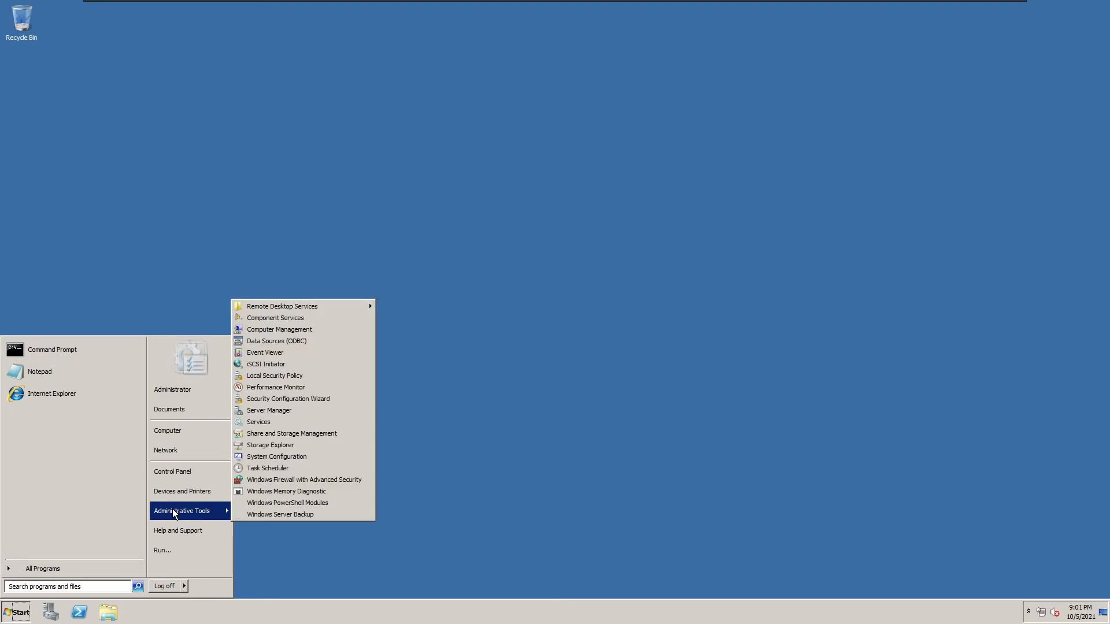
left_click(364, 423)
left_click(51, 612)
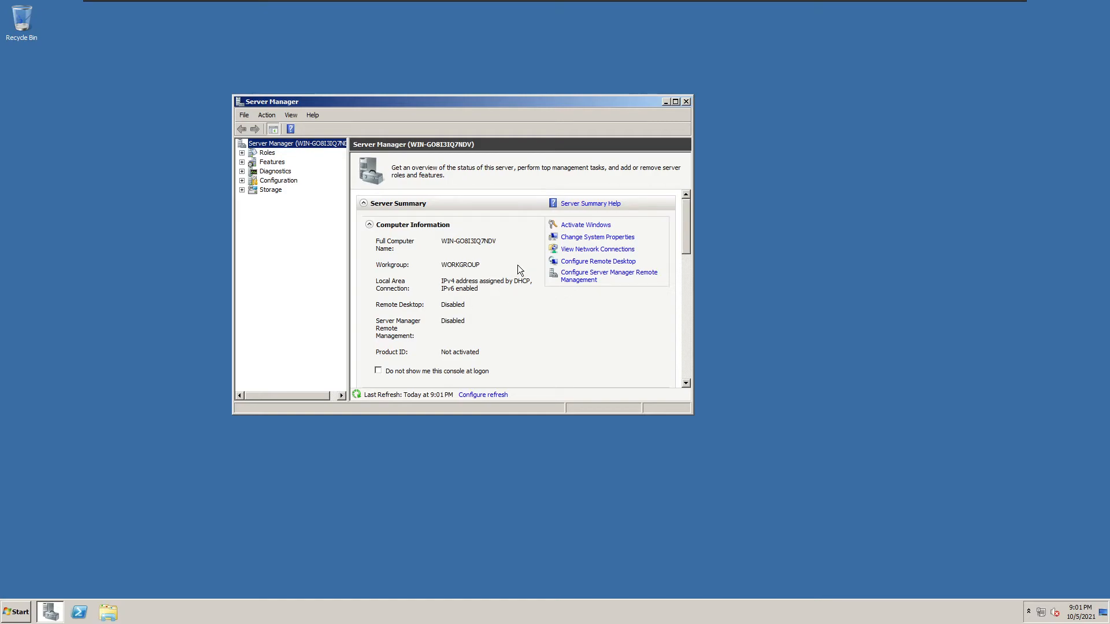
left_click_drag(687, 214, 681, 304)
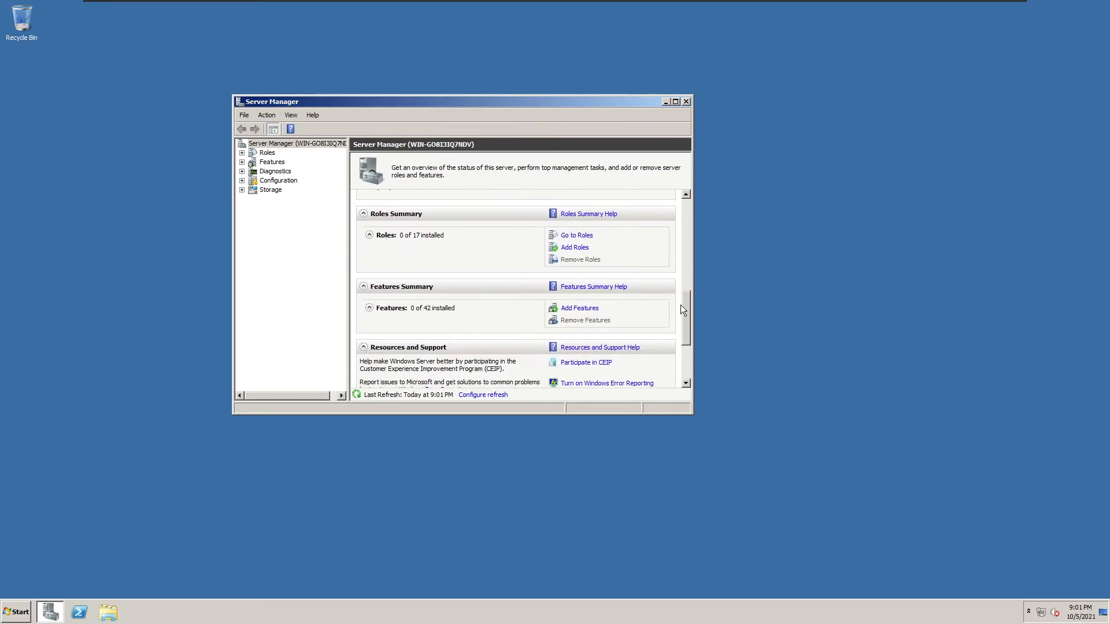
Add the Desktop Experience feature with its required Ink and Handwriting Services and install them.
left_click(586, 308)
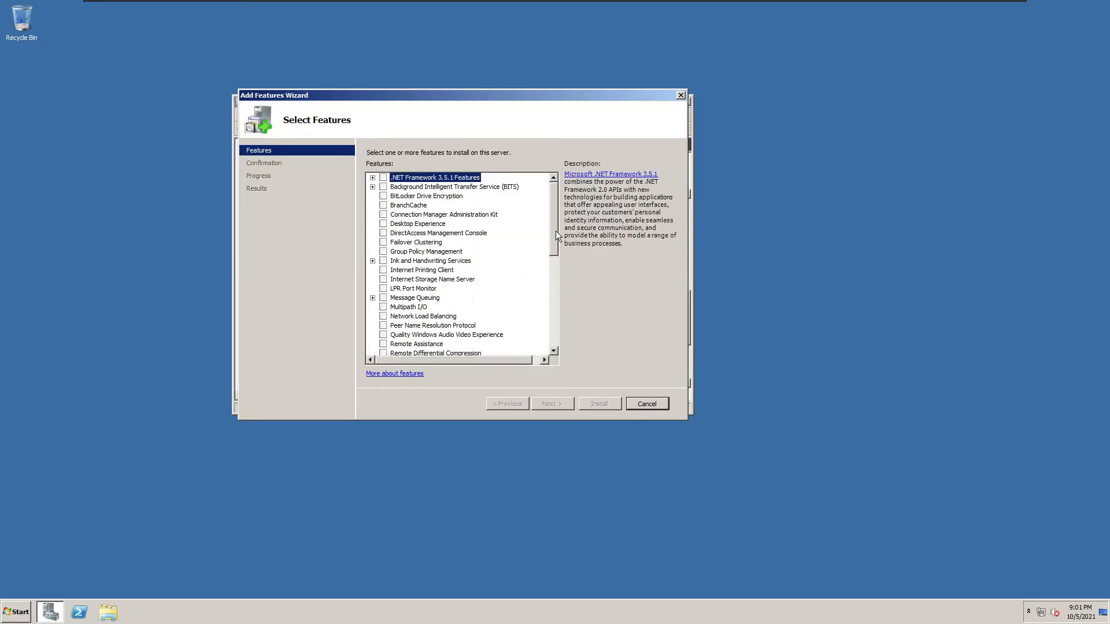
left_click(385, 225)
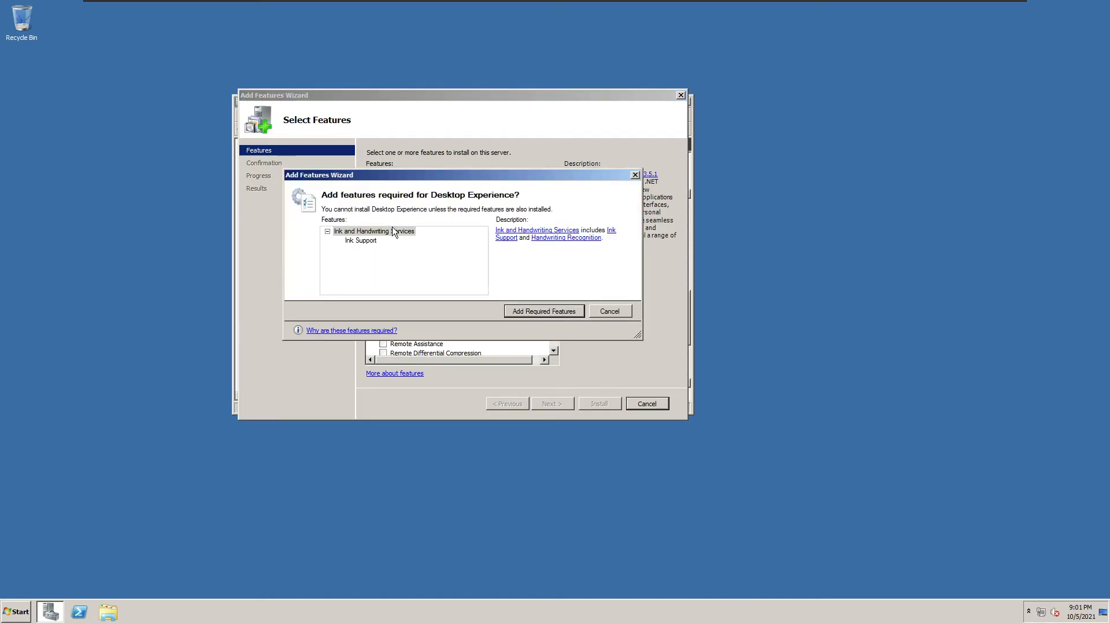
left_click(529, 306)
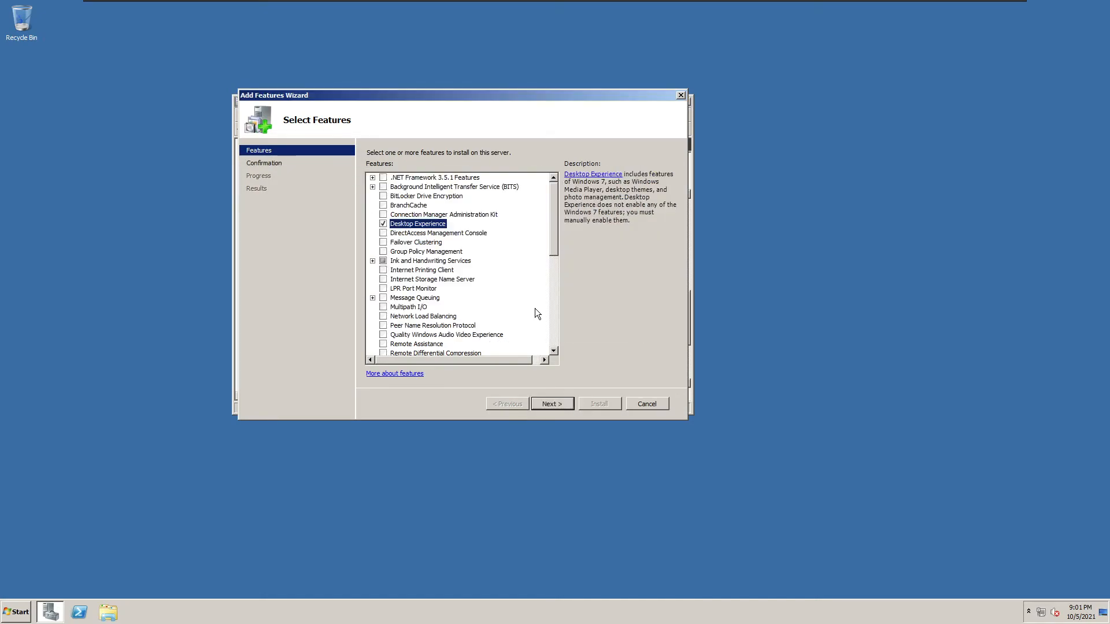
left_click(552, 404)
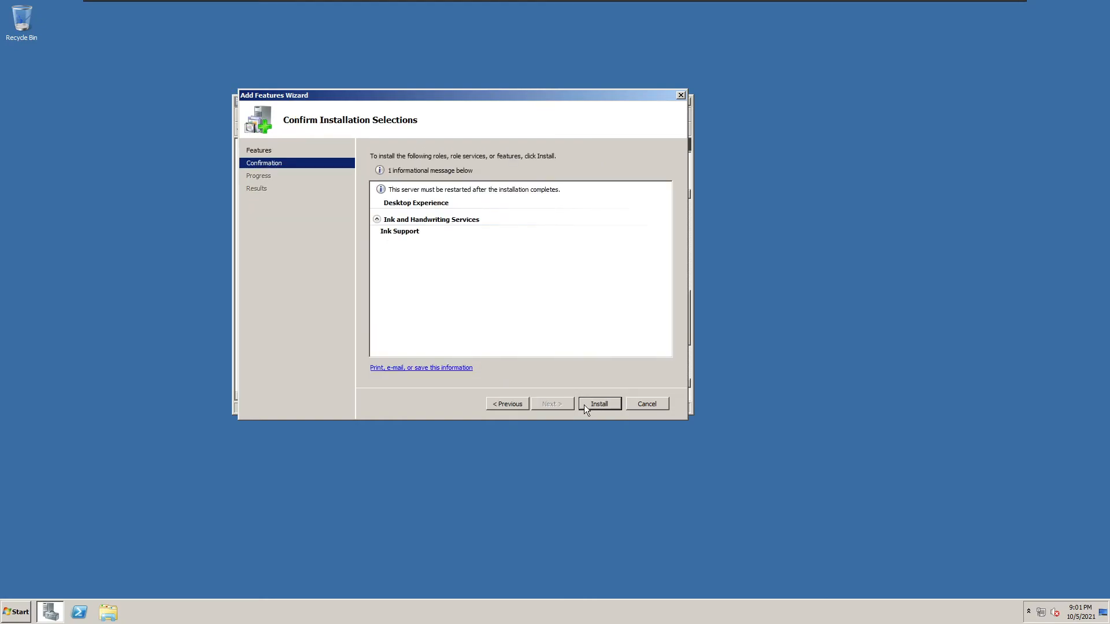
left_click(593, 404)
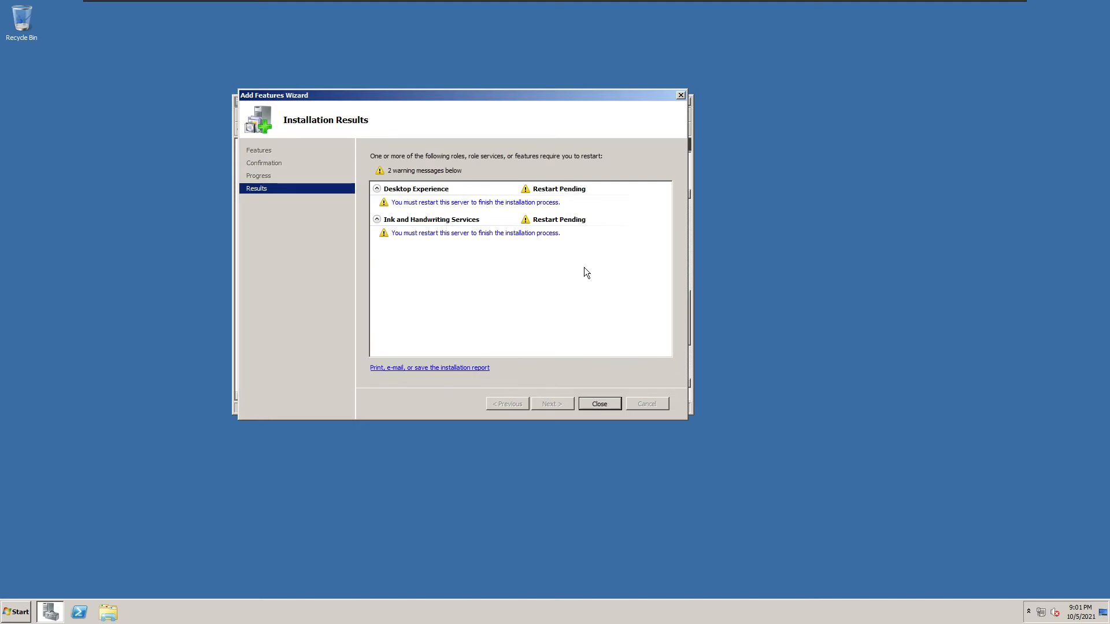
left_click(602, 405)
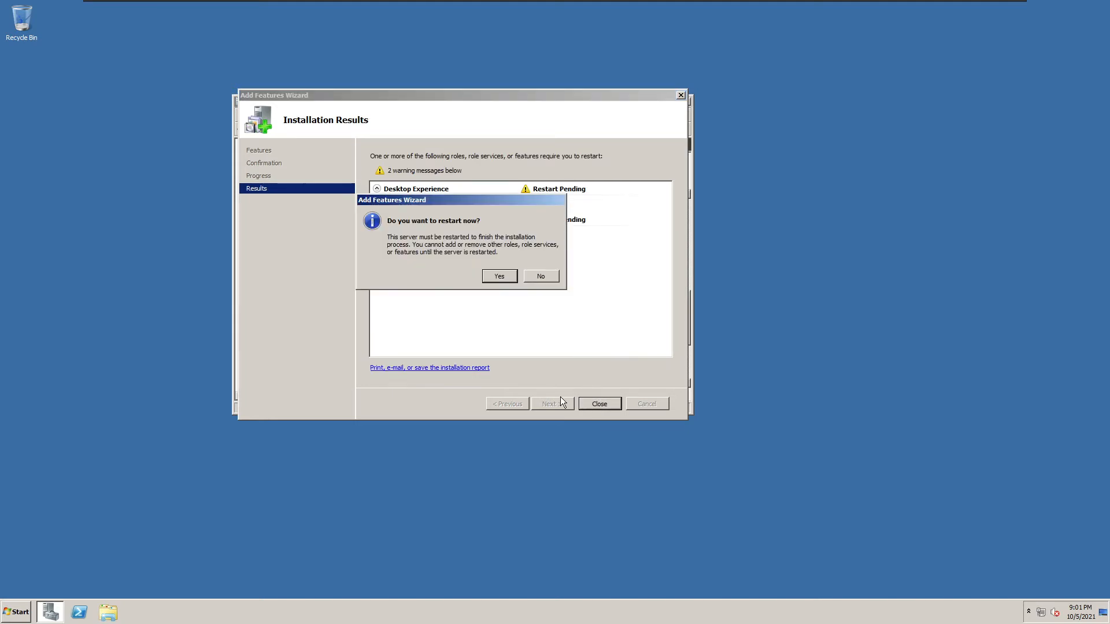
Accept the restart prompt so the guest reboots to finish installing Desktop Experience.
left_click(500, 276)
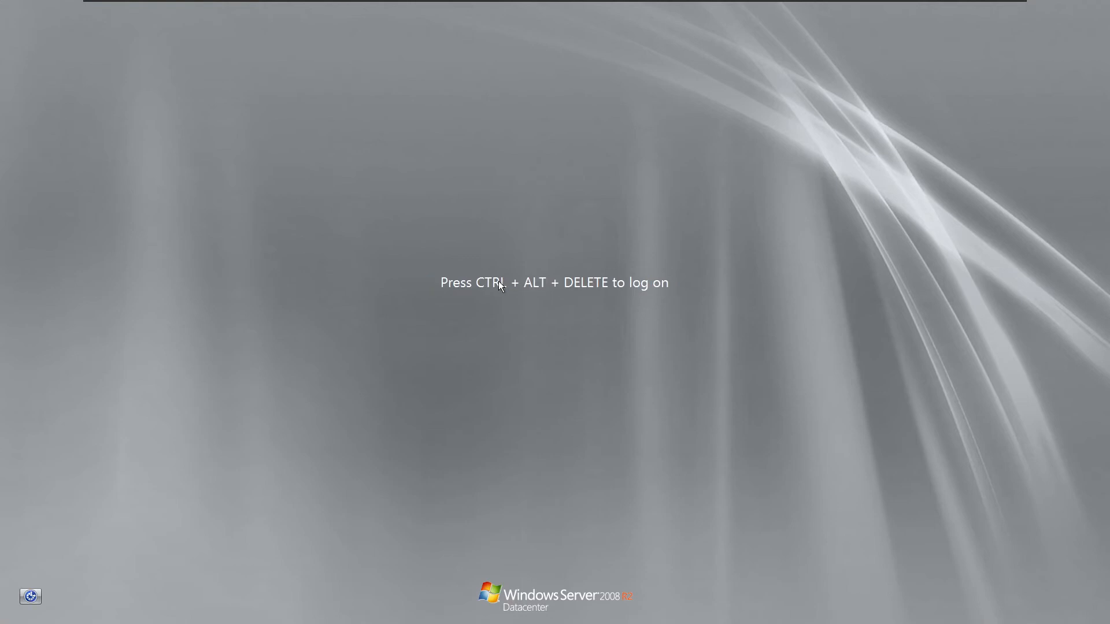
Log back on as Administrator with Ctrl+Alt+Del and the account password.
mouse_move(624, 2)
left_click(293, 8)
left_click(488, 353)
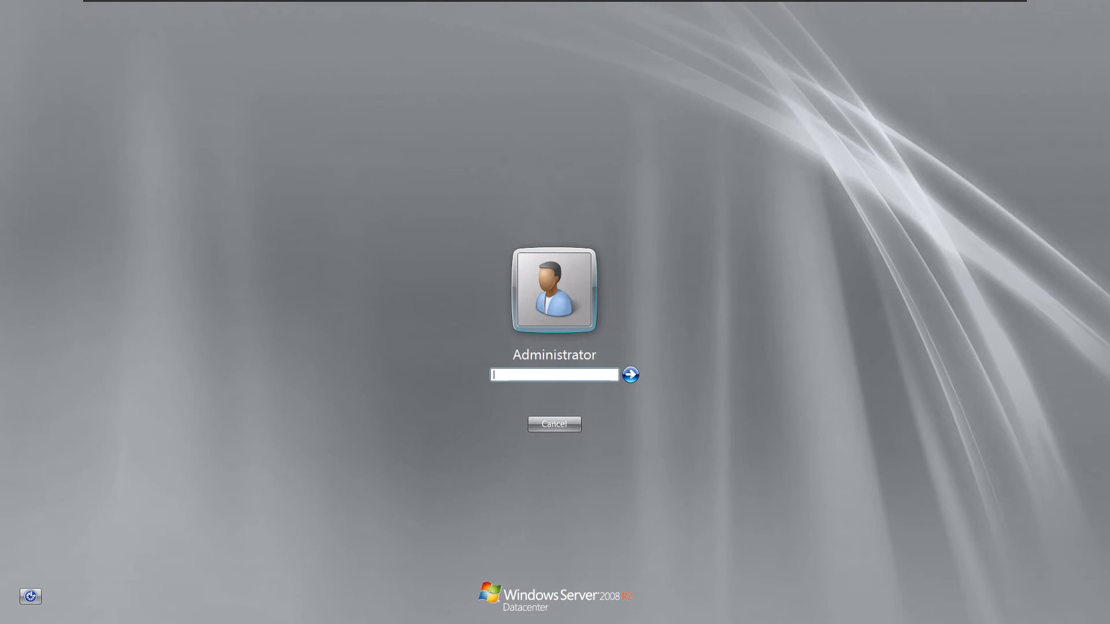
type("•••••••••••")
key("Return")
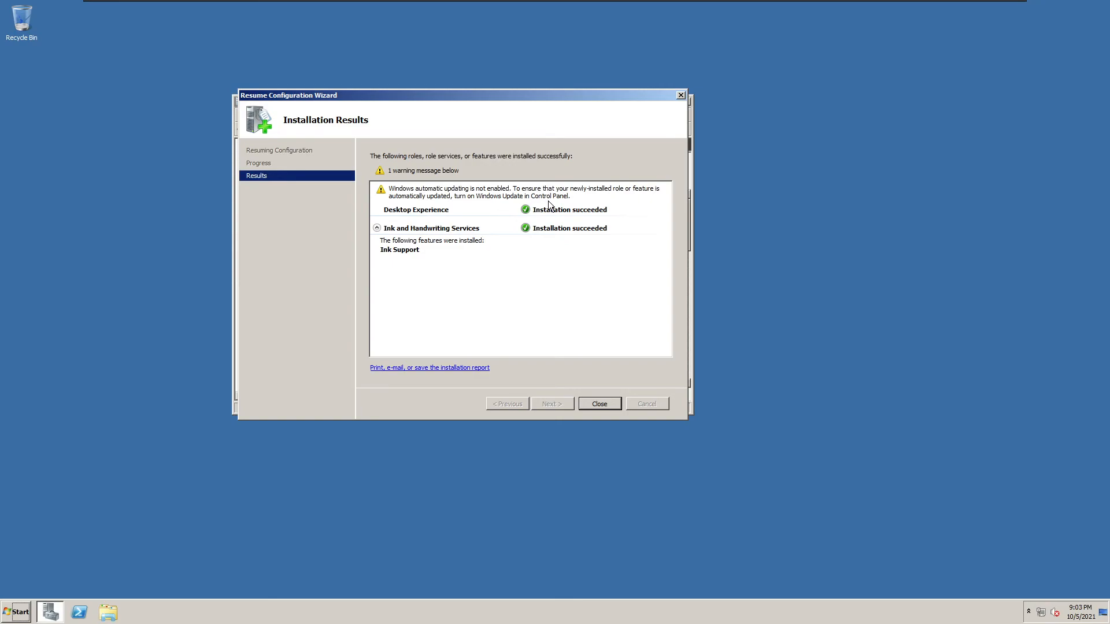
Close the feature installation results and the Server Manager window.
left_click(597, 404)
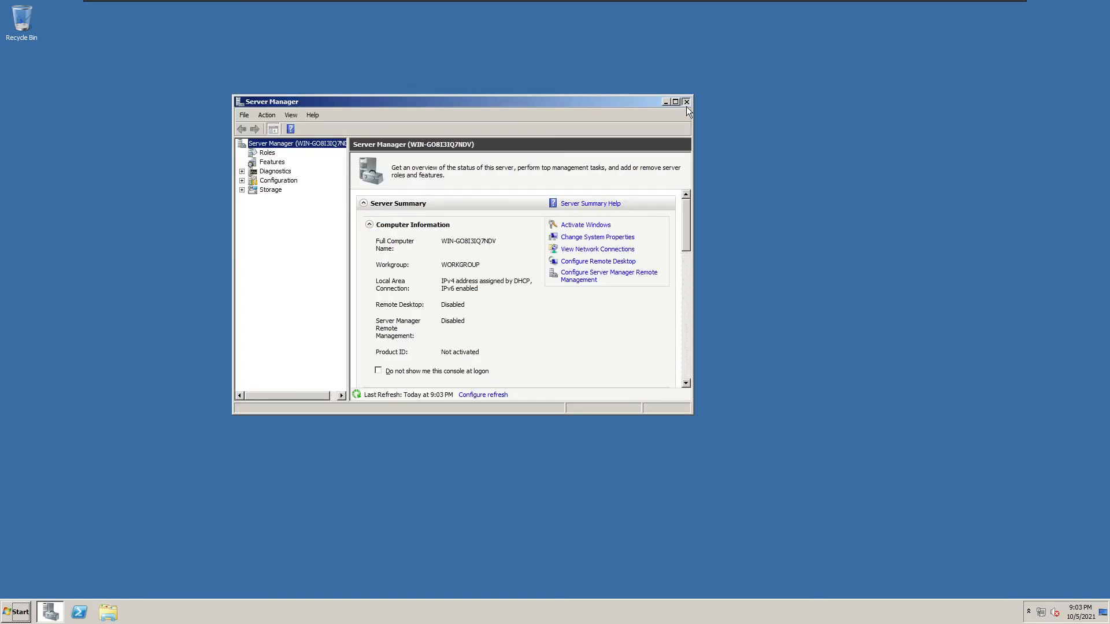
left_click(686, 104)
key("super")
key("super")
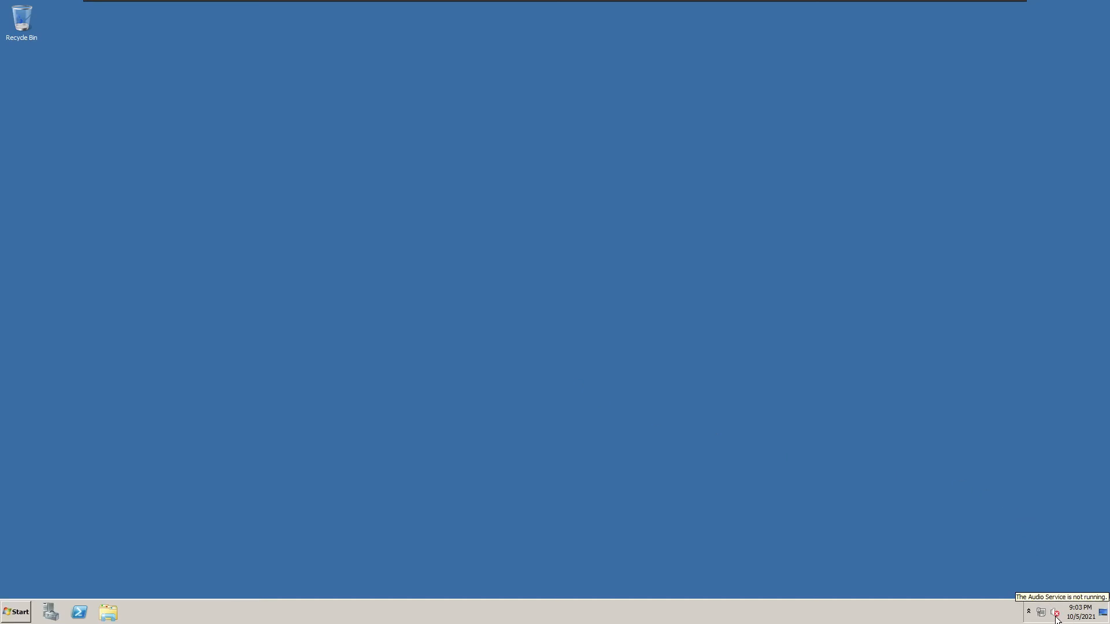
Cancel the Run box and shut-down dialog, then enter gpedit in a new Run box.
key("super+r")
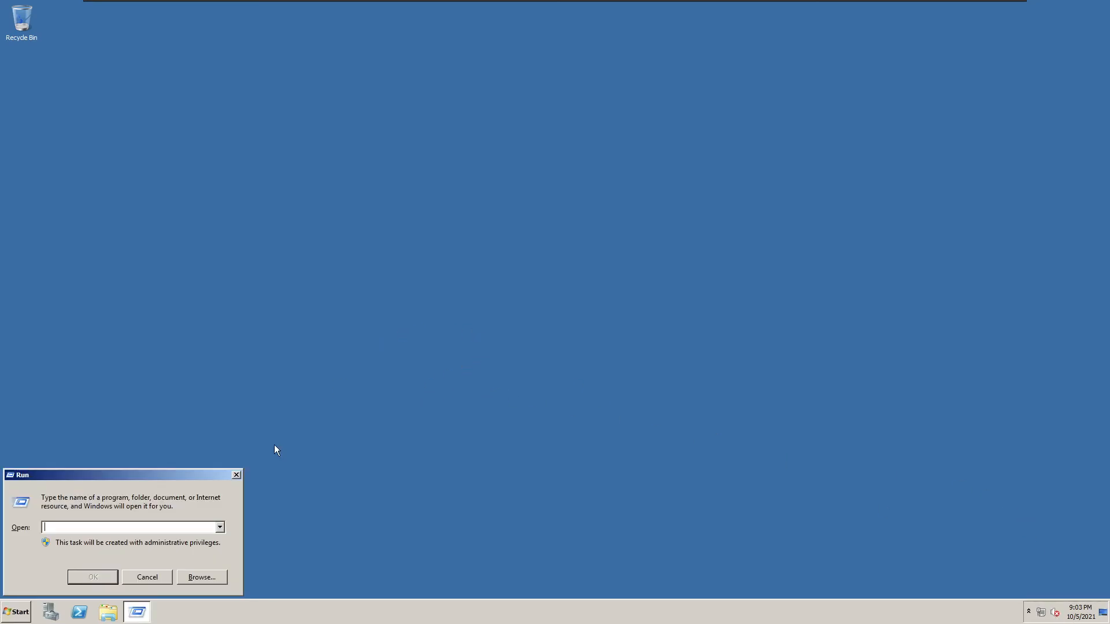
left_click(148, 577)
left_click(16, 607)
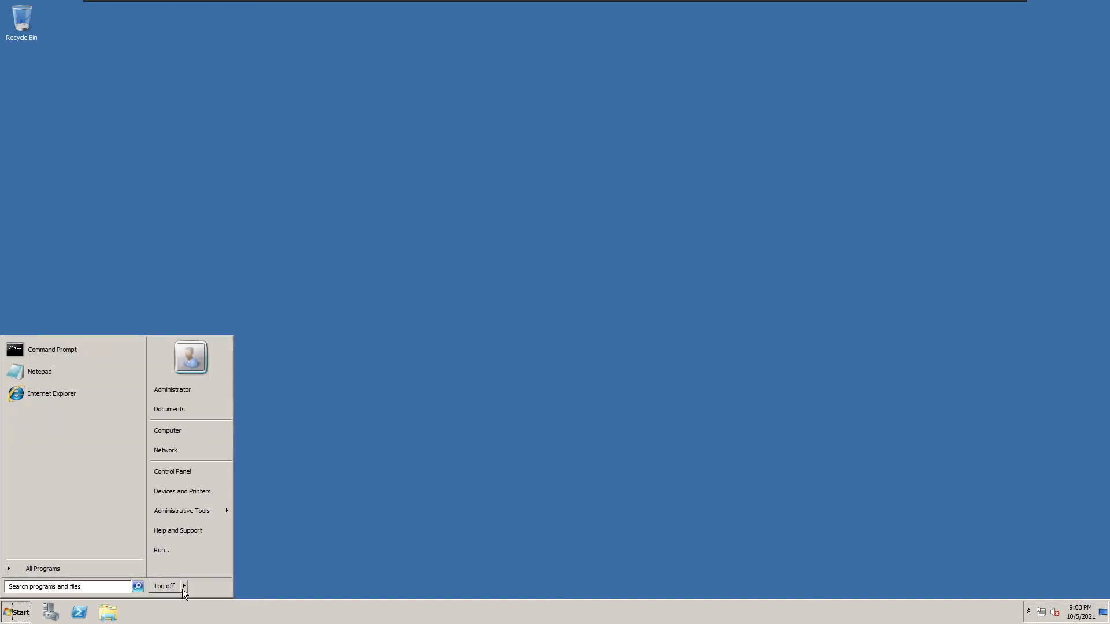
left_click(212, 587)
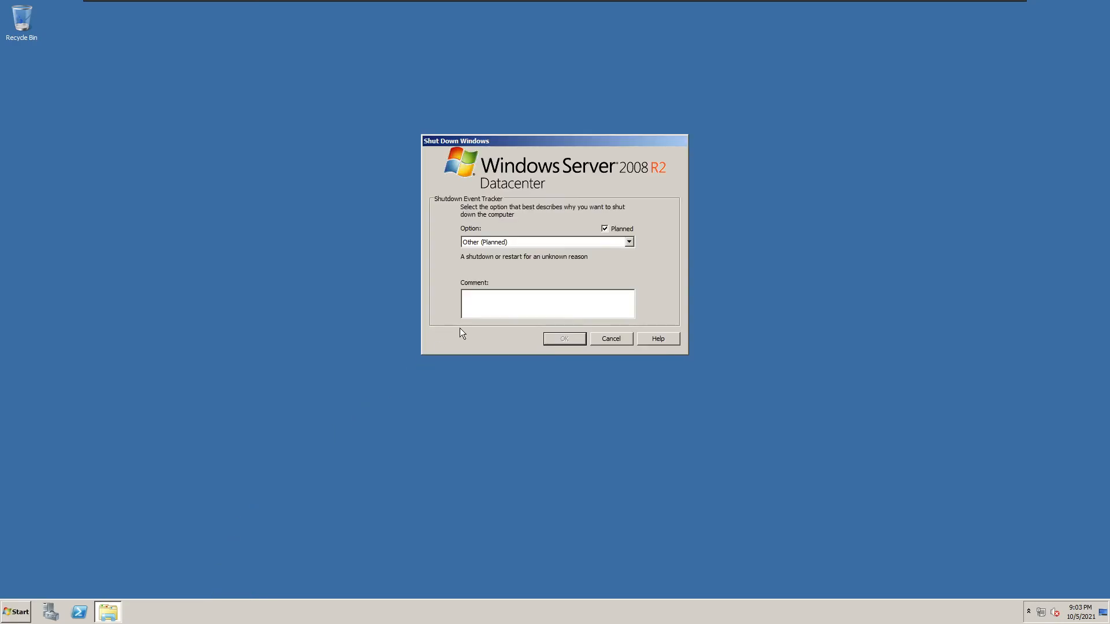
left_click(611, 339)
key("super+r")
type("gpedit")
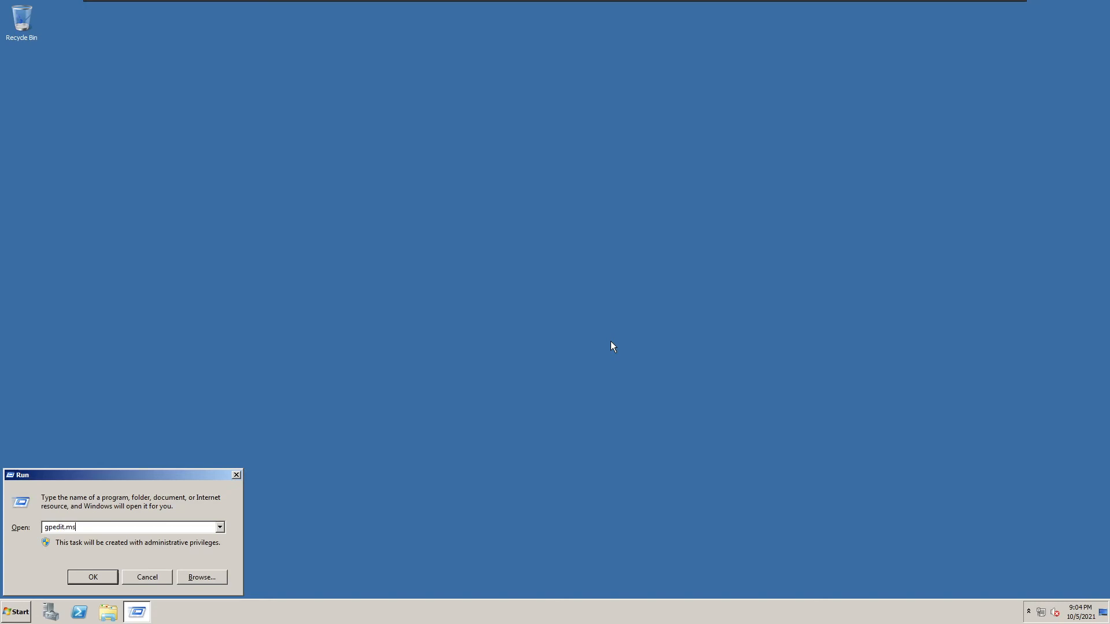
In Group Policy under Administrative Templates > System, disable the System State Data policy.
key("Return")
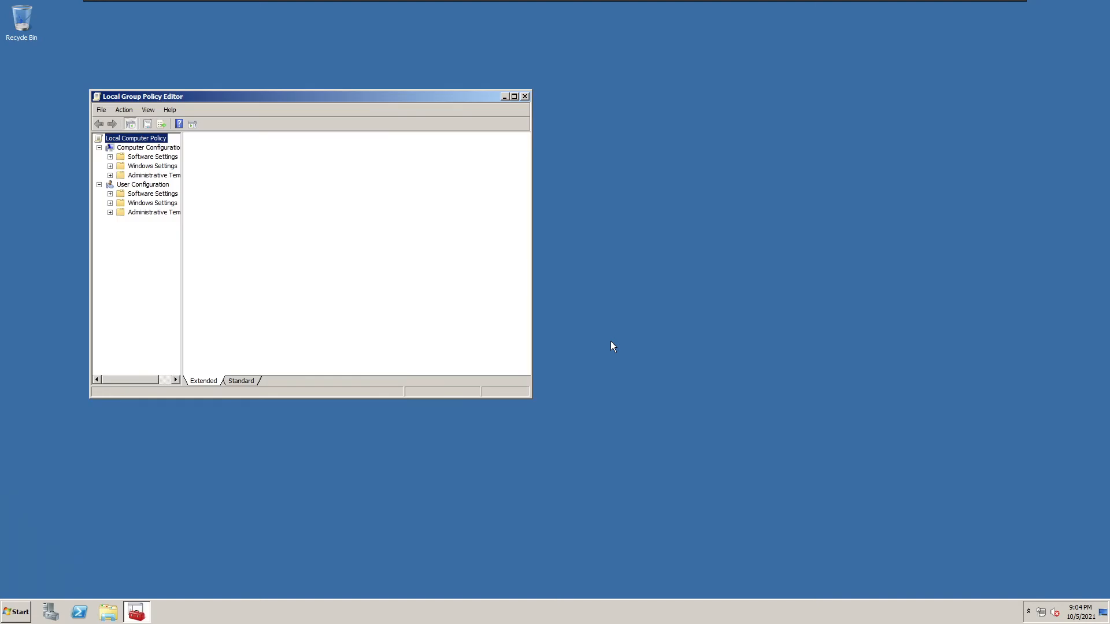
left_click_drag(233, 98, 379, 114)
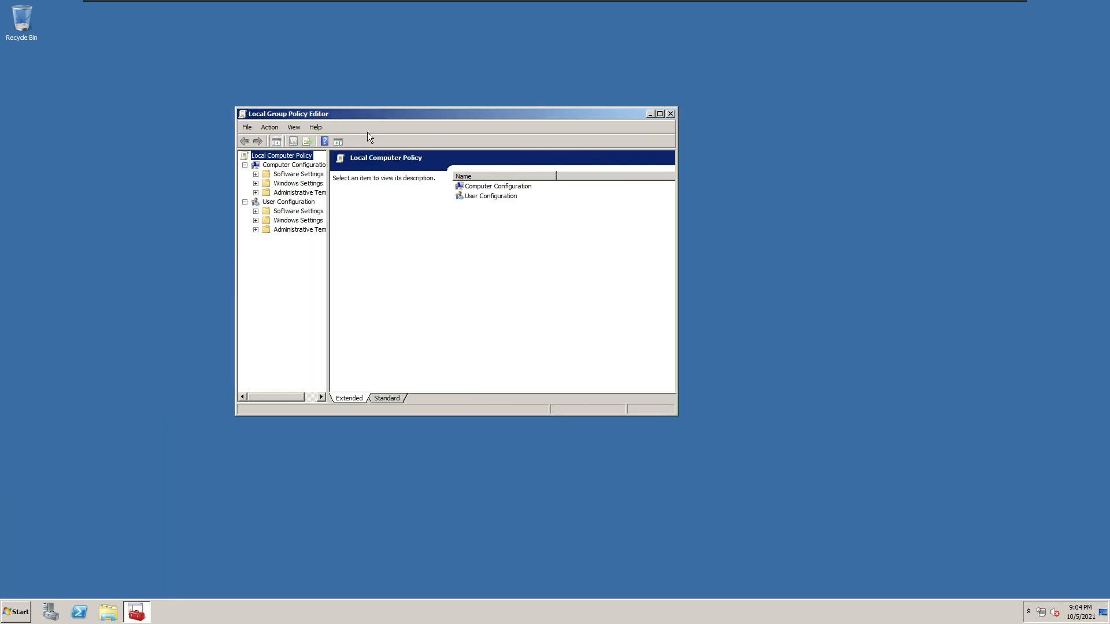
left_click(299, 195)
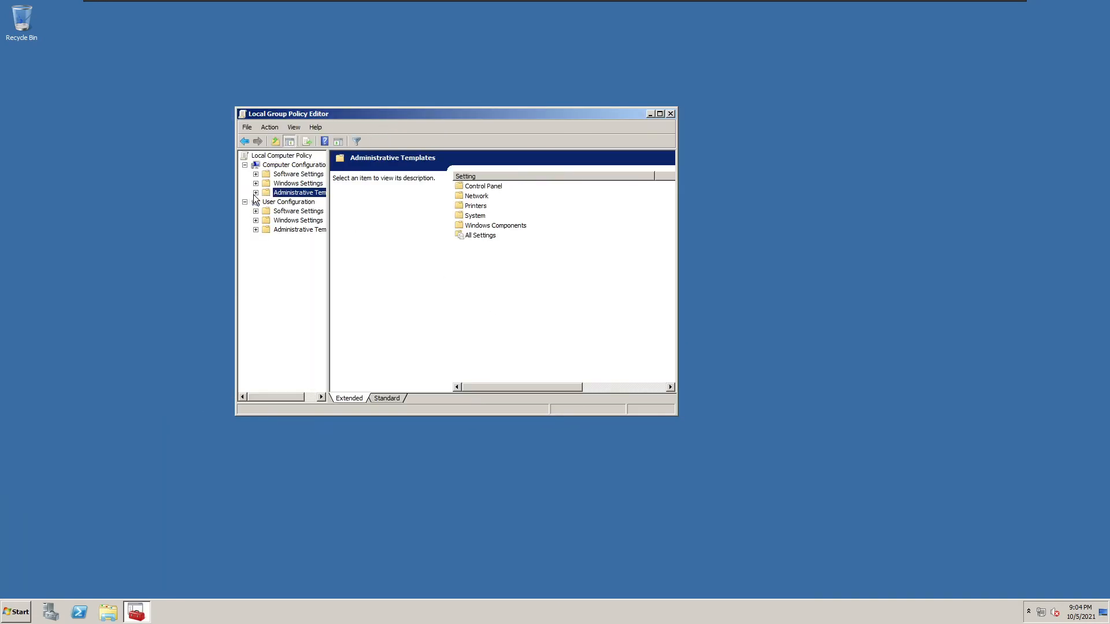
double_click(474, 216)
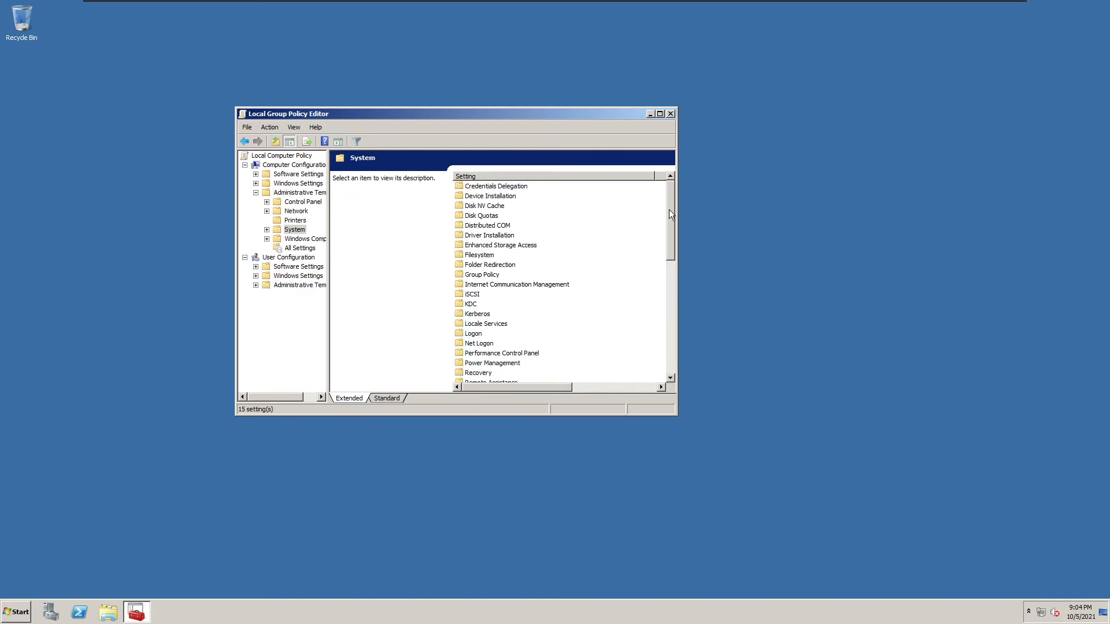
left_click_drag(670, 213, 667, 329)
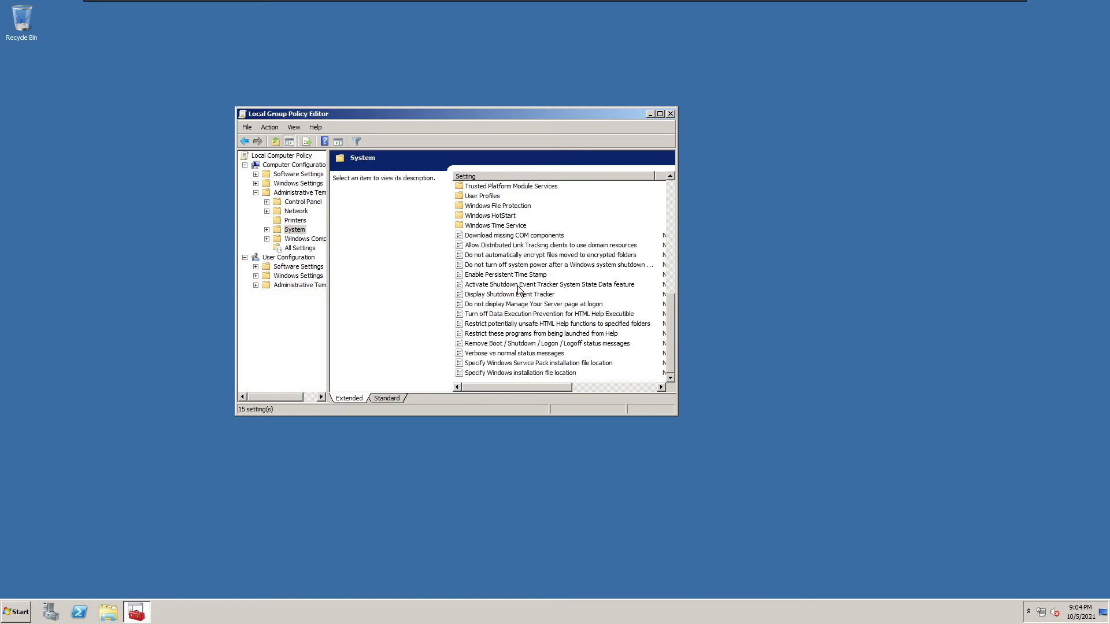
double_click(519, 286)
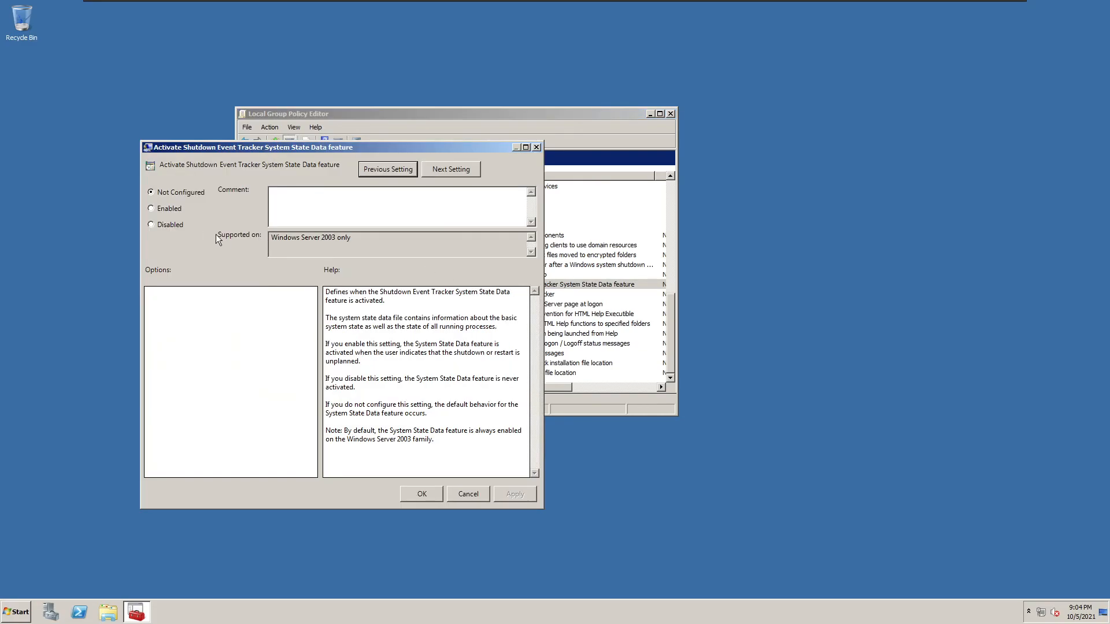
left_click(415, 494)
double_click(503, 286)
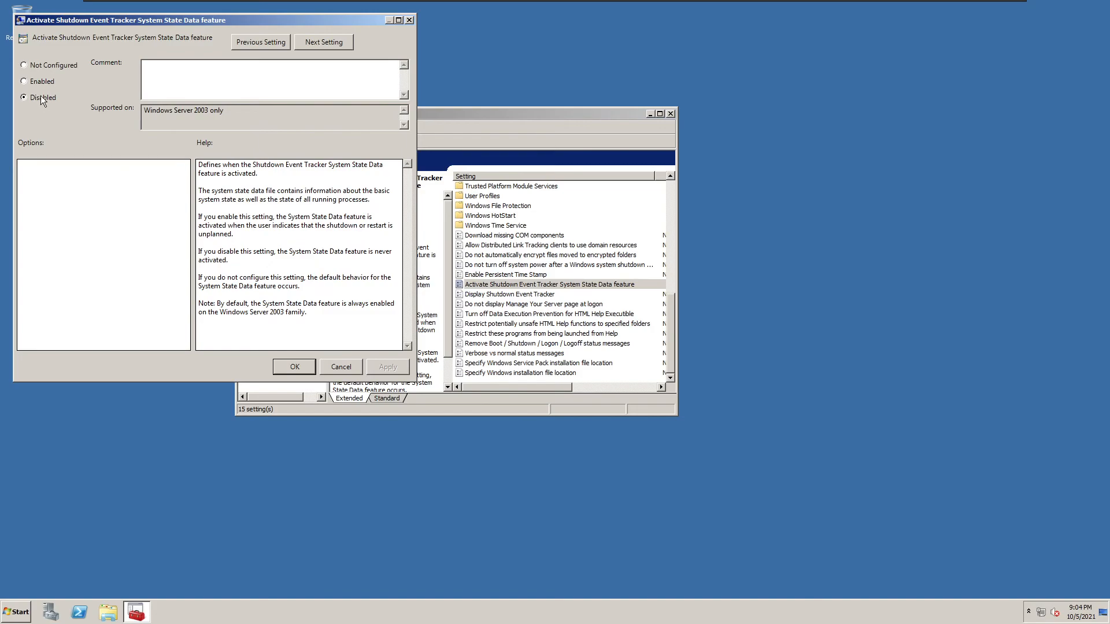
left_click(341, 367)
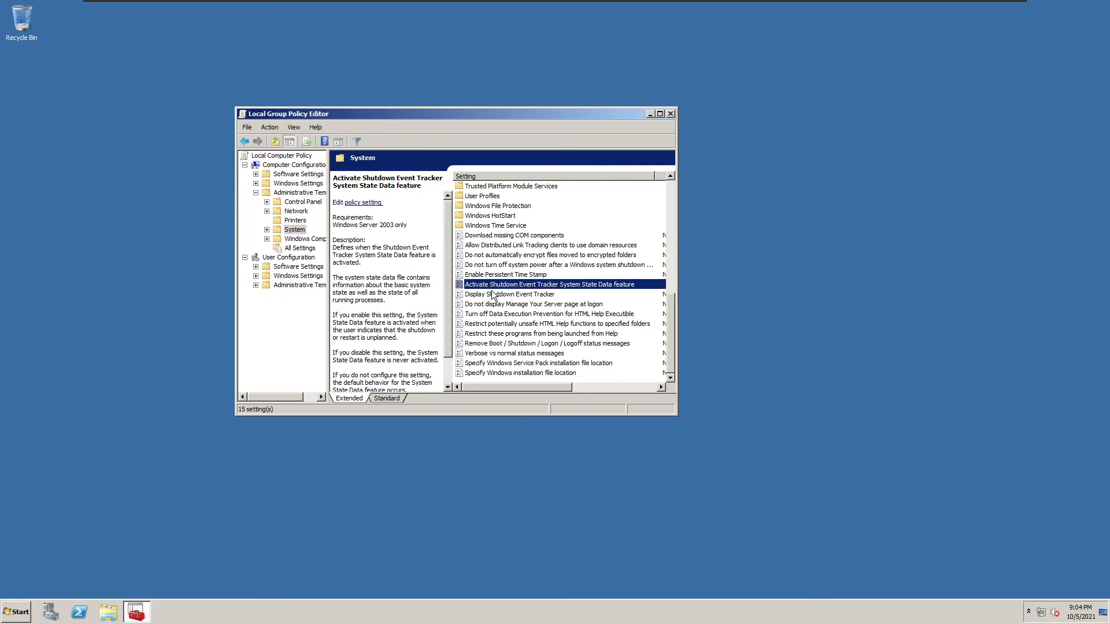
Disable the Display Shutdown Event Tracker policy and close the Group Policy Editor.
key("Down")
key("Return")
left_click(58, 110)
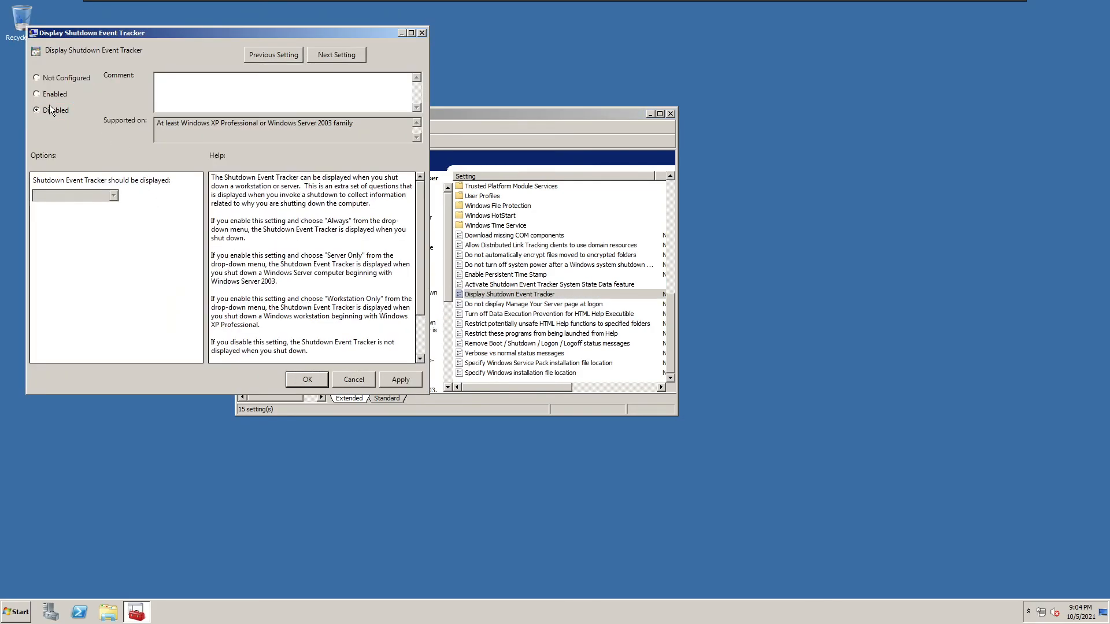
left_click(307, 382)
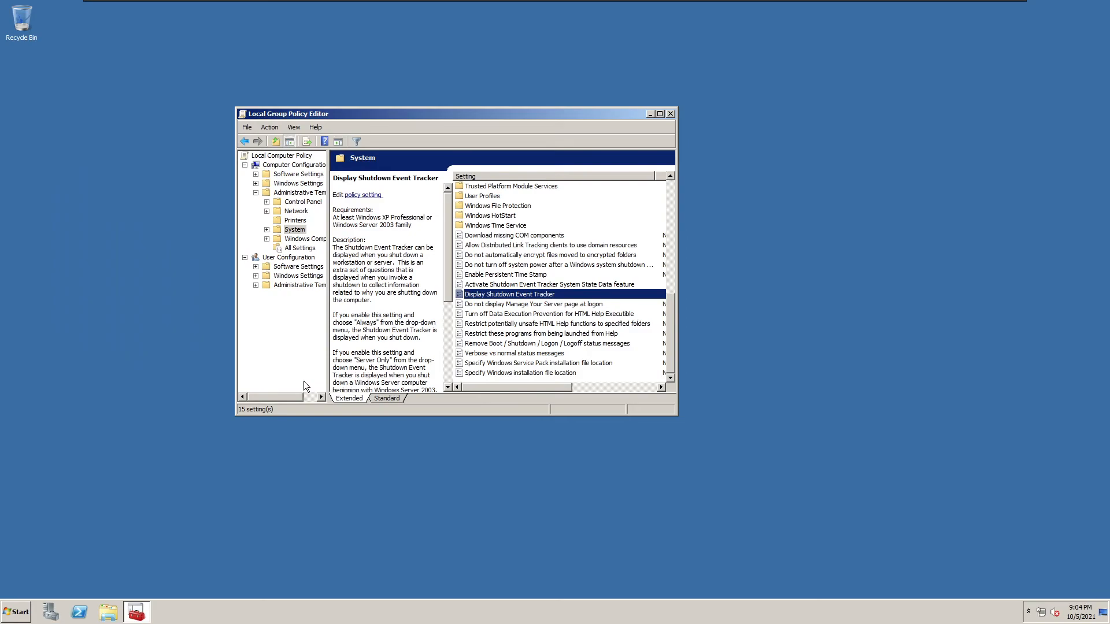
left_click(670, 114)
left_click(16, 612)
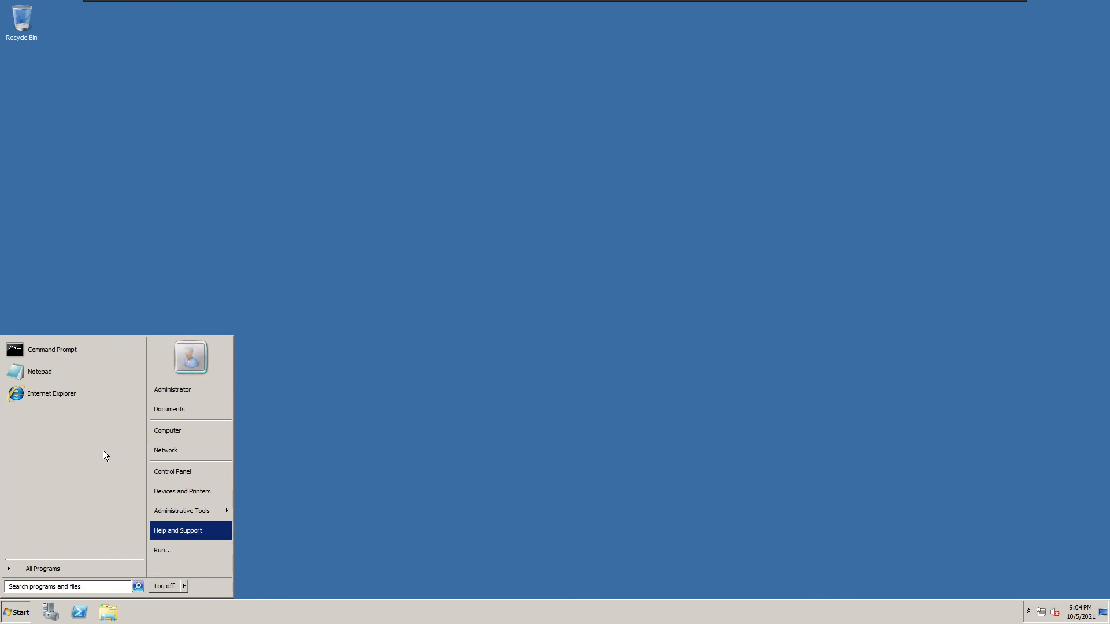
left_click(528, 403)
right_click(342, 257)
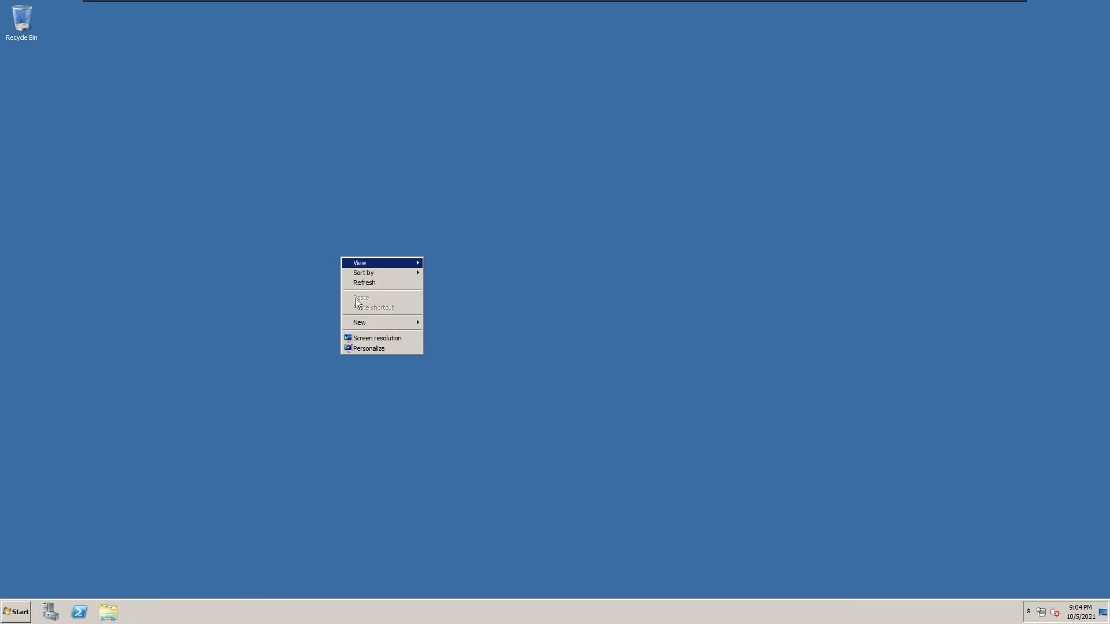
left_click(366, 350)
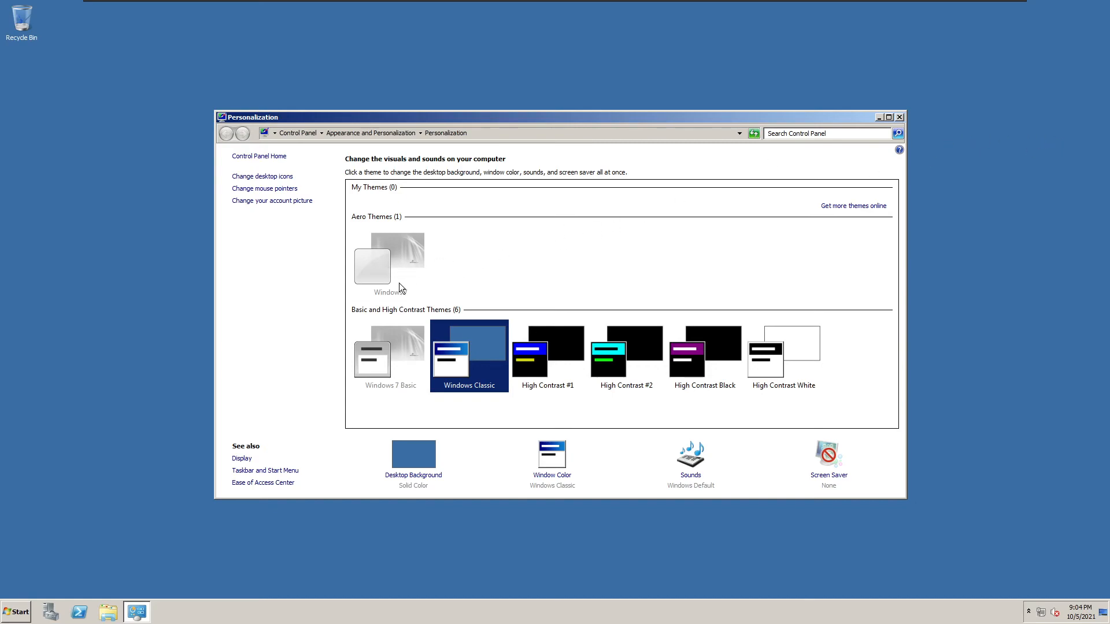
left_click(901, 117)
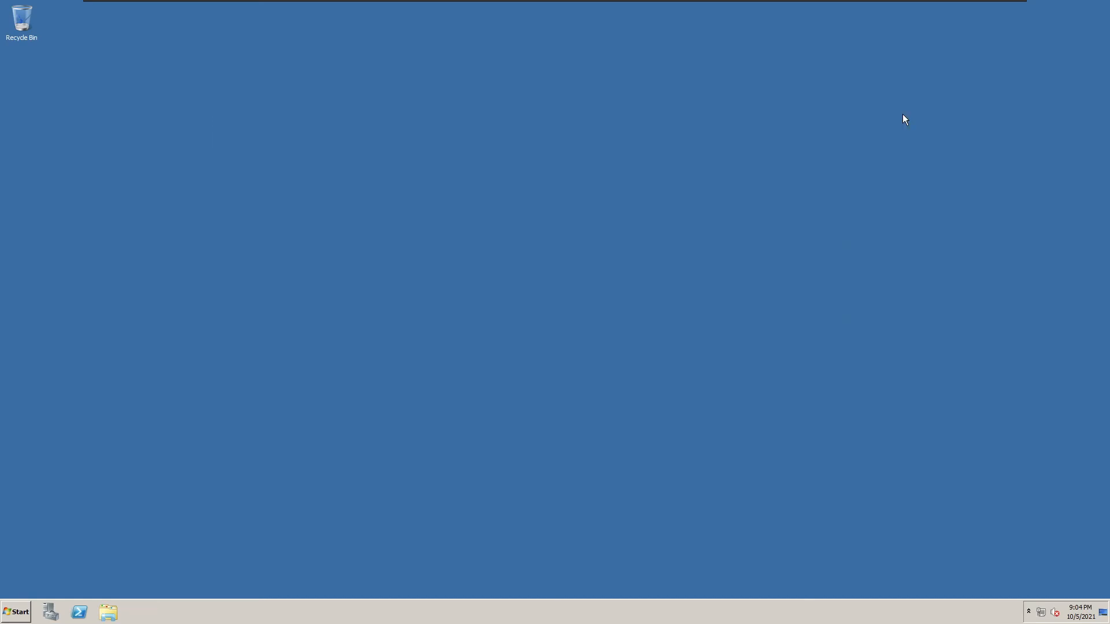
Via services.msc, set the Themes service startup type to Automatic and start it.
key("super+r")
type("services.msc")
key("Return")
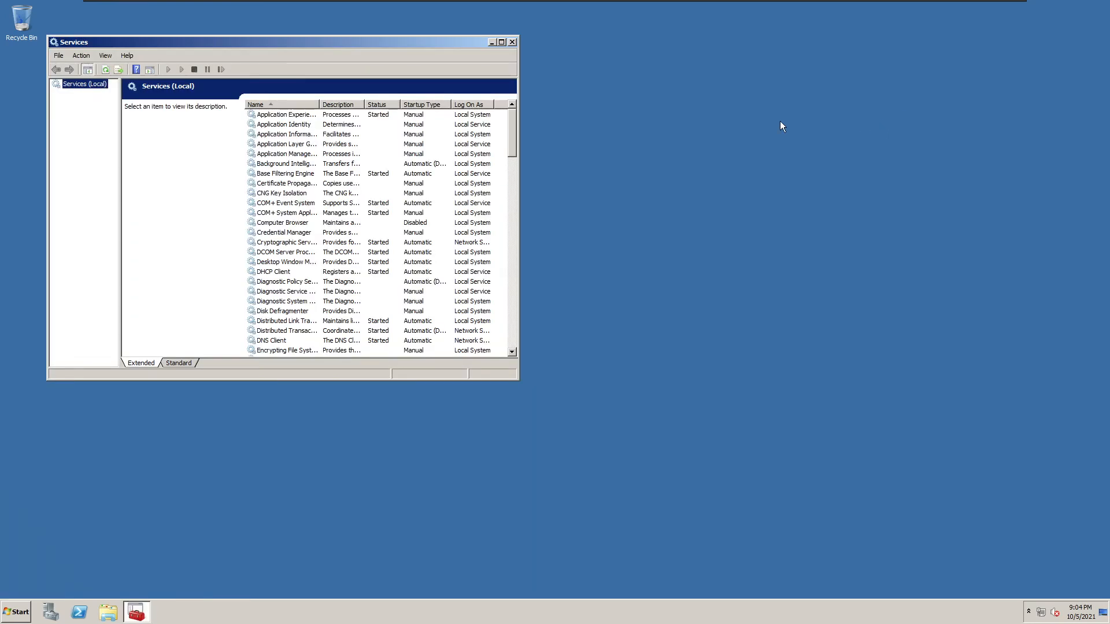
left_click_drag(515, 143, 503, 269)
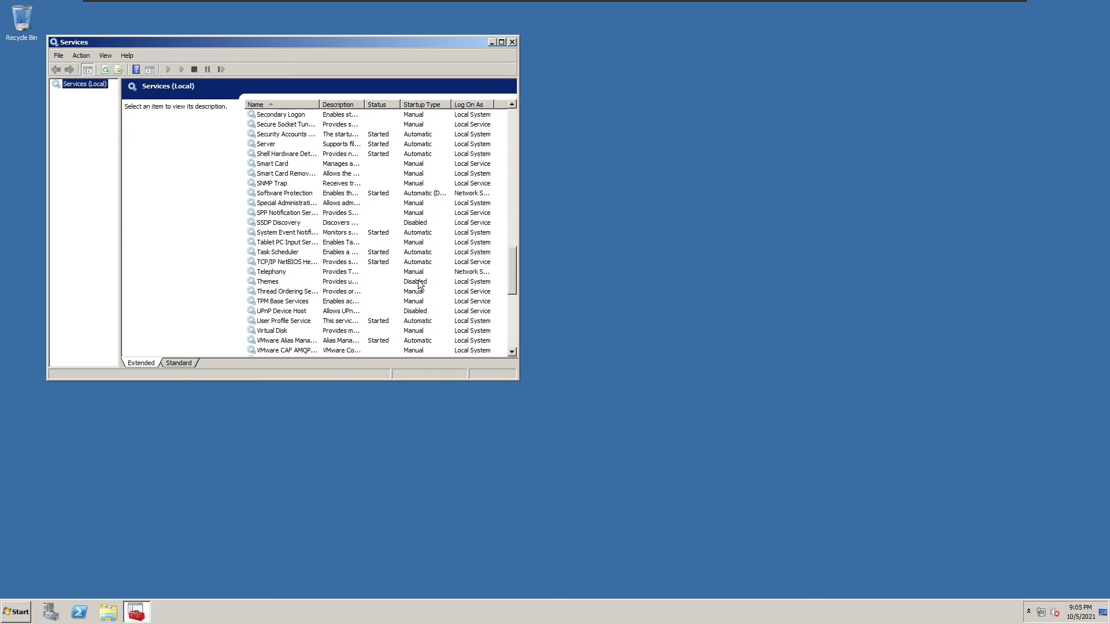
right_click(266, 282)
left_click(281, 366)
left_click(272, 200)
left_click(272, 219)
left_click(363, 329)
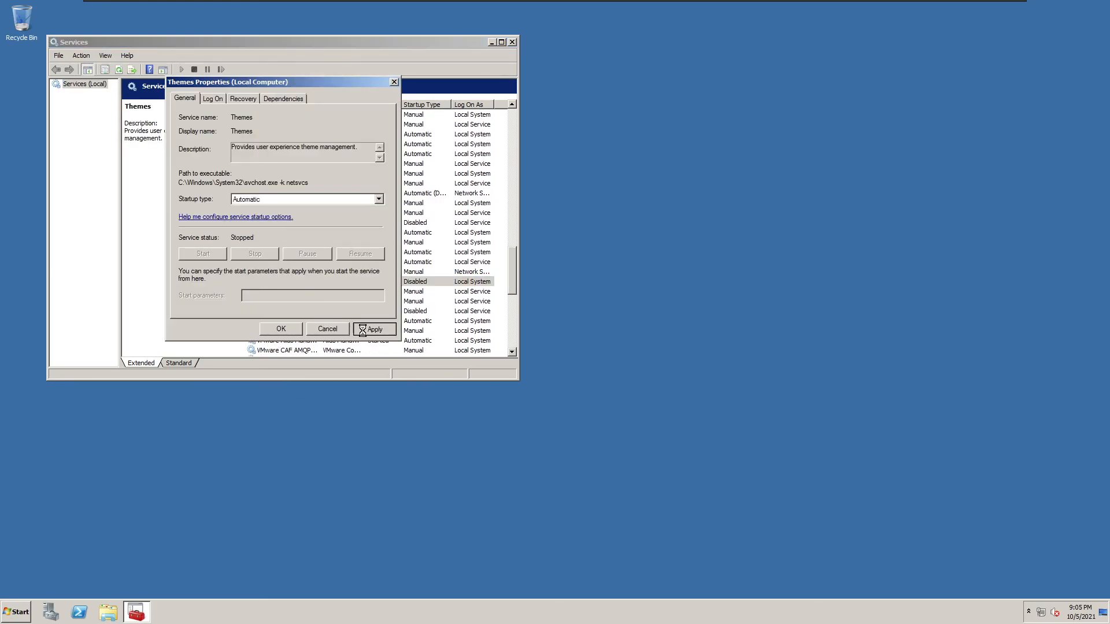
left_click(209, 259)
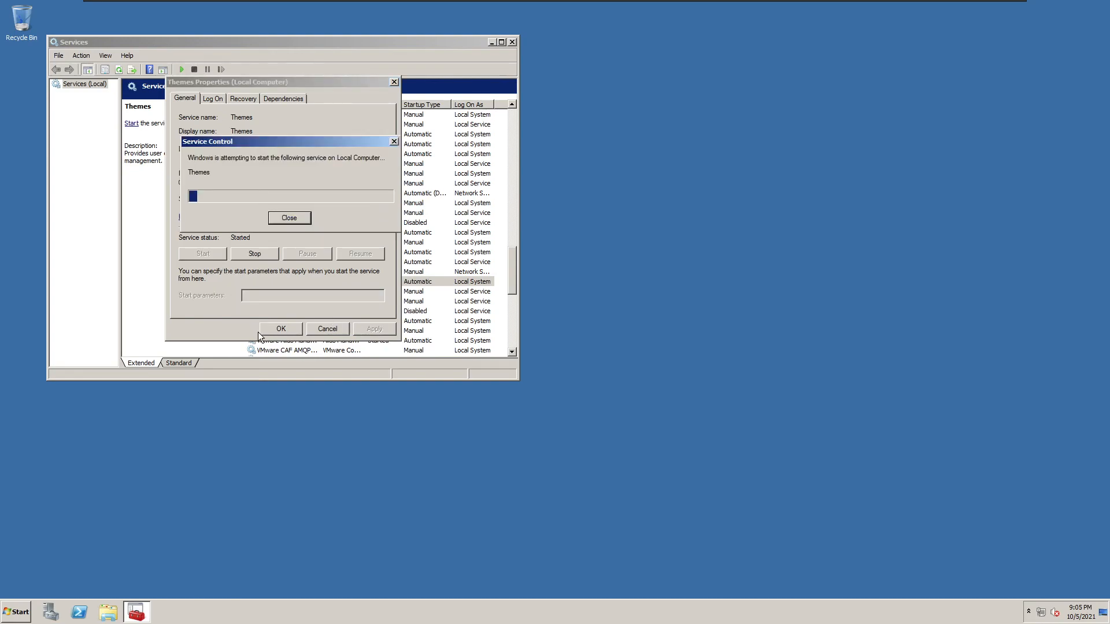
left_click(273, 328)
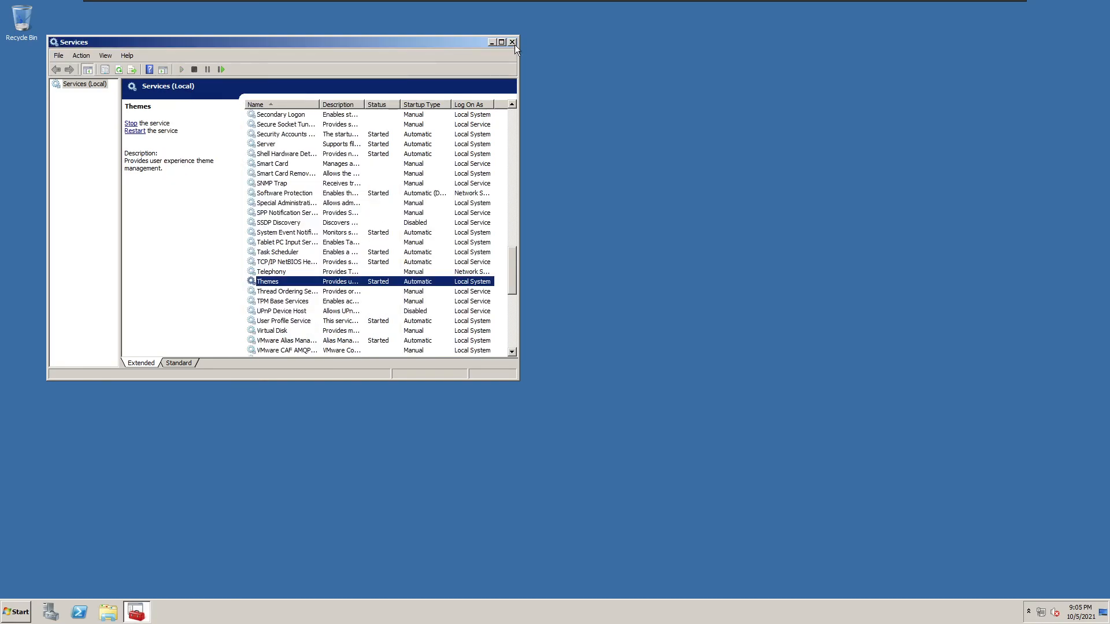
Close the Services console, then open and close the desktop Personalize window.
left_click(513, 41)
right_click(530, 219)
left_click(547, 309)
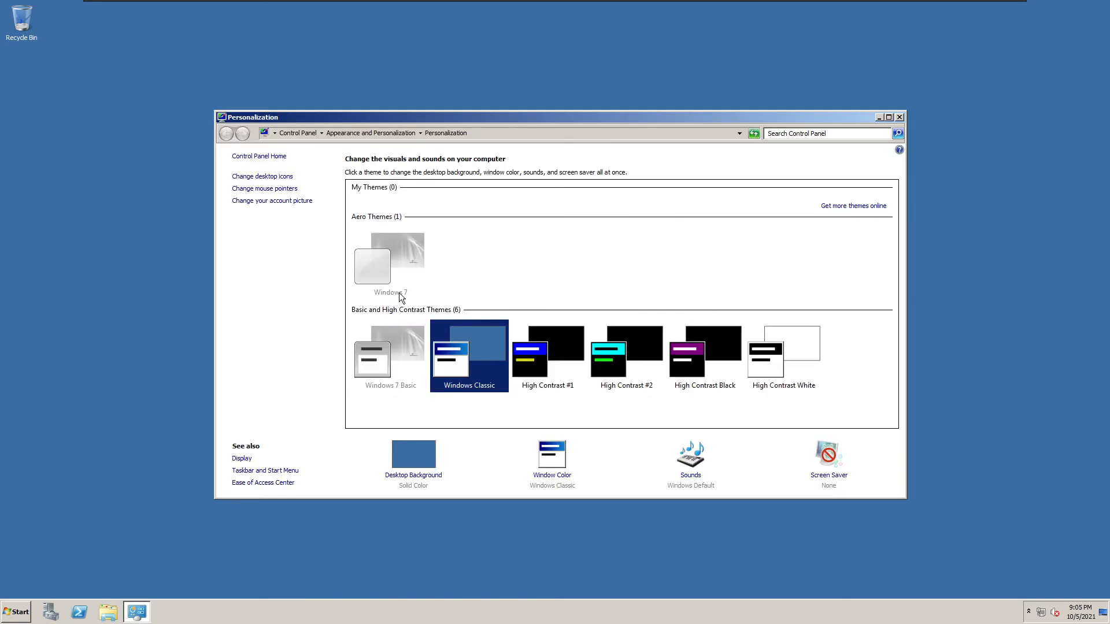
left_click(899, 117)
Restart the guest from the Start menu's shut-down options.
left_click(16, 613)
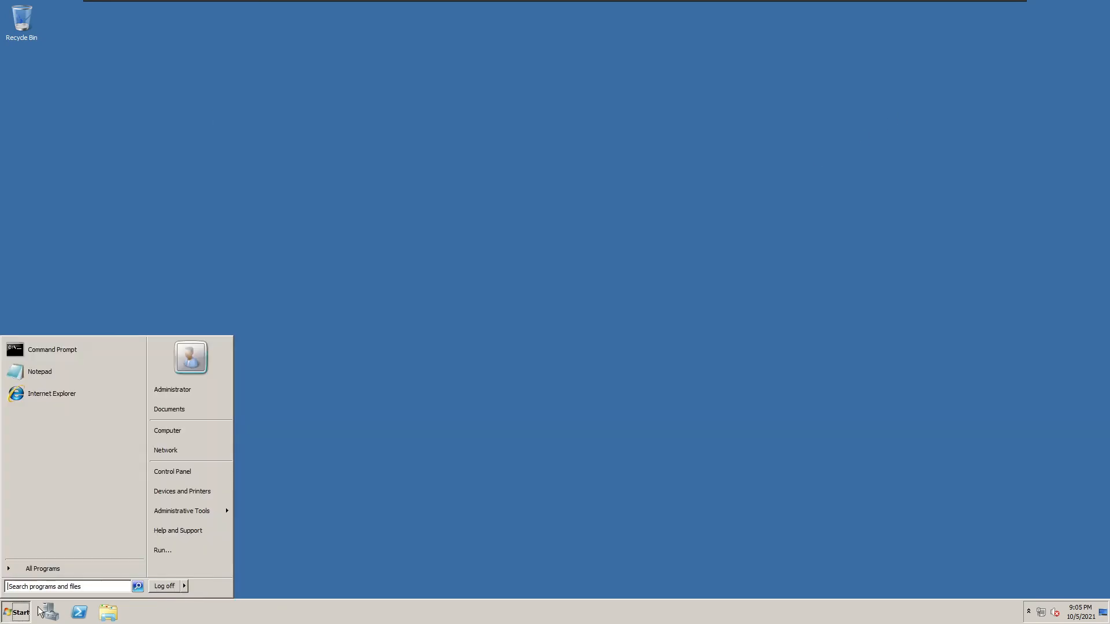
left_click(185, 587)
left_click(215, 574)
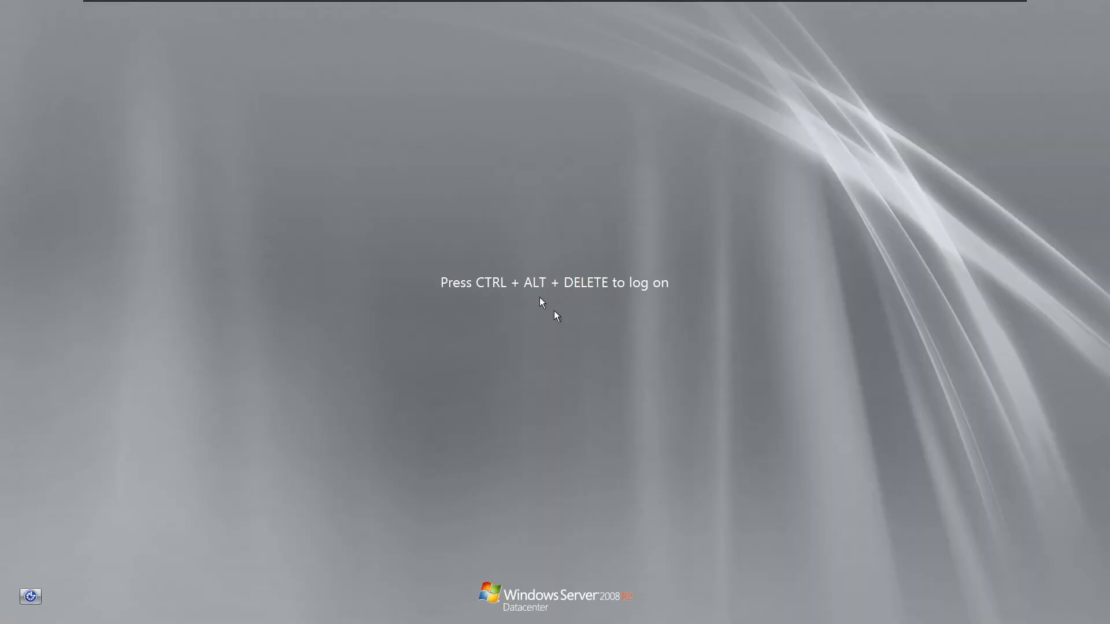
Log on as Administrator via Ctrl+Alt+Del with the account password.
mouse_move(198, 3)
left_click(294, 7)
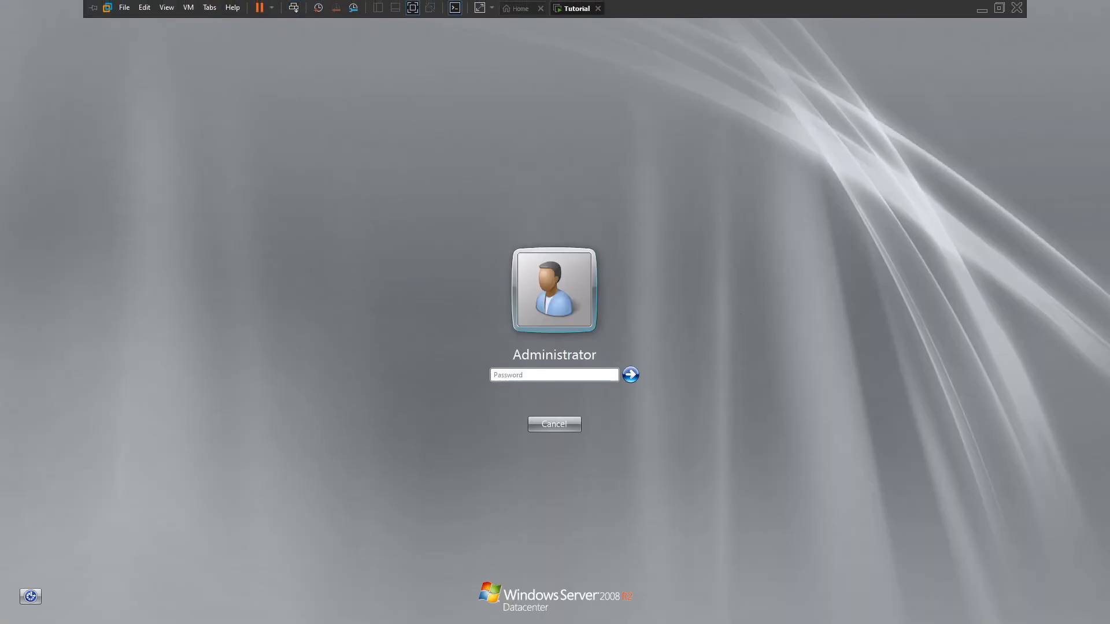
left_click(533, 373)
type("Password01")
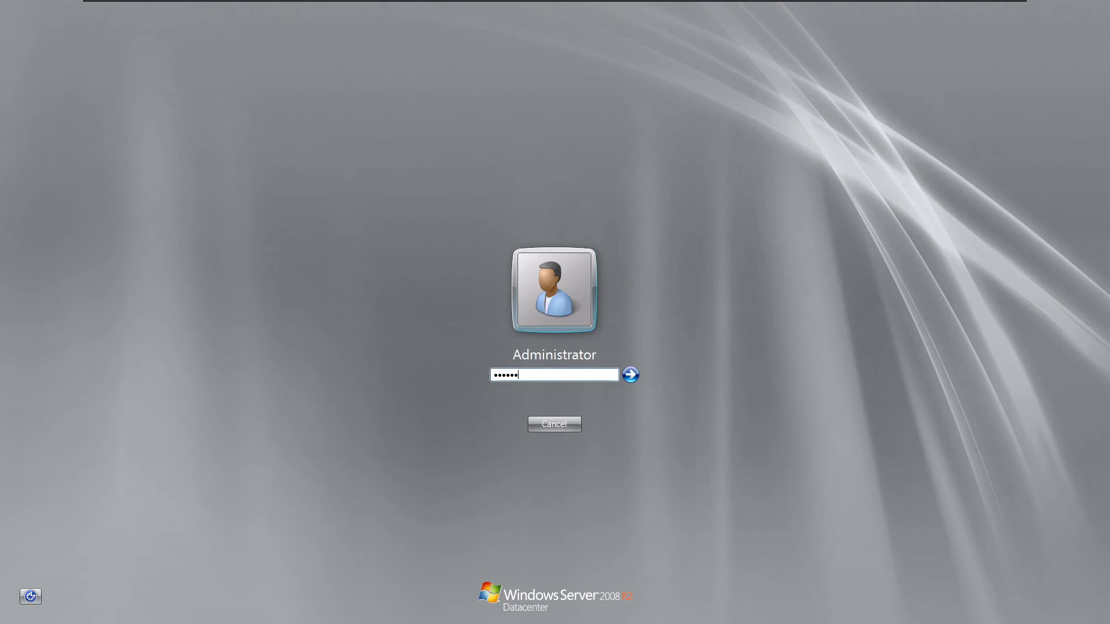
key("Return")
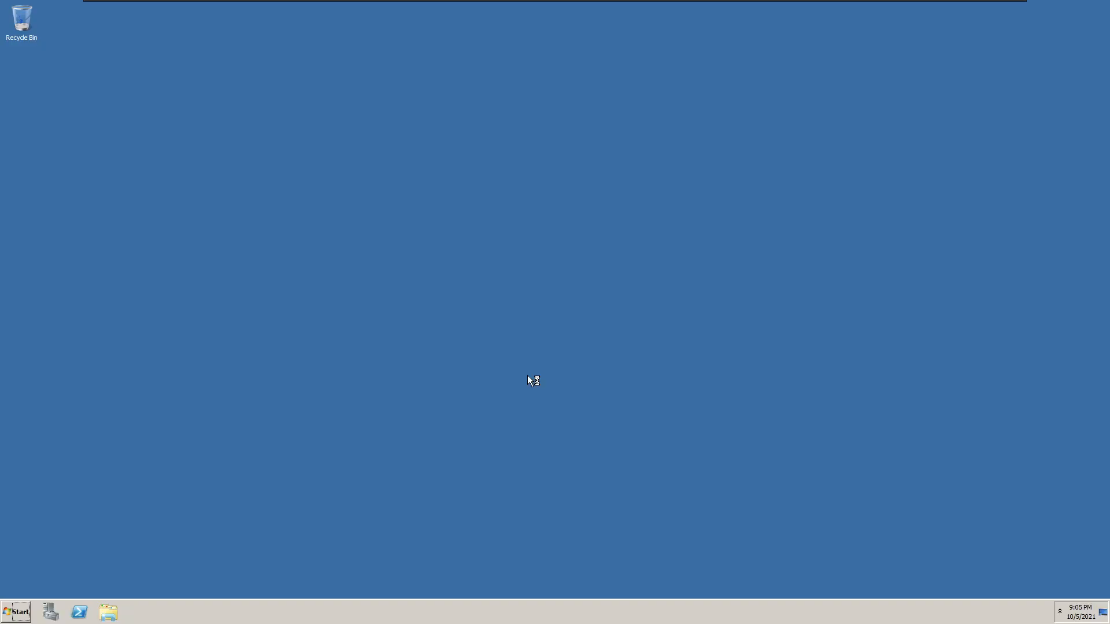
Close the startup windows and apply the Windows 7 Aero theme in Personalize.
right_click(505, 385)
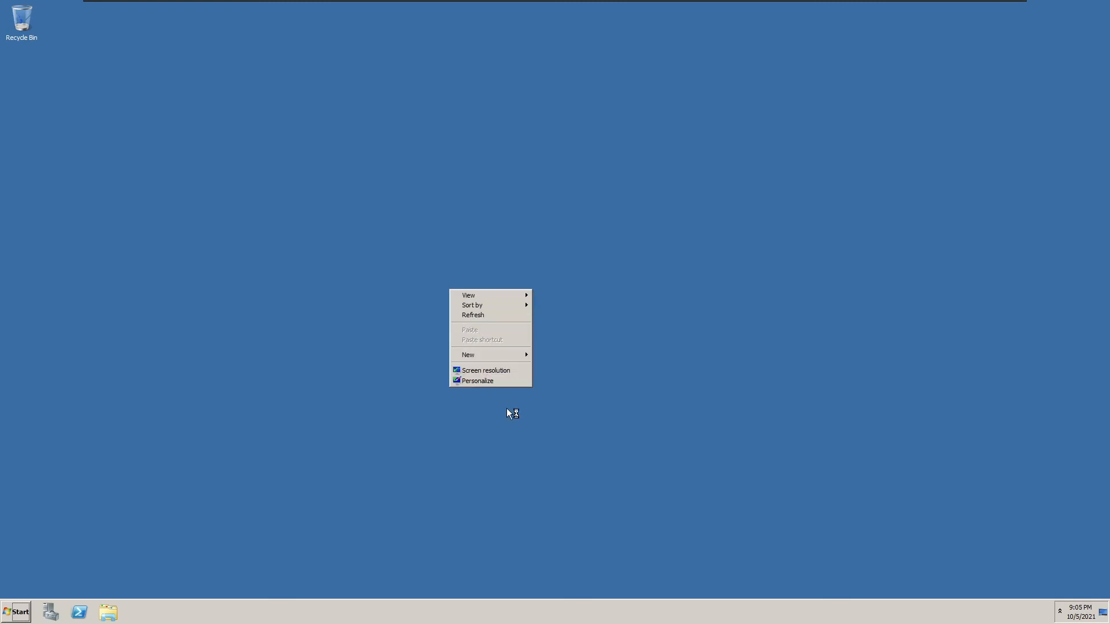
left_click(489, 379)
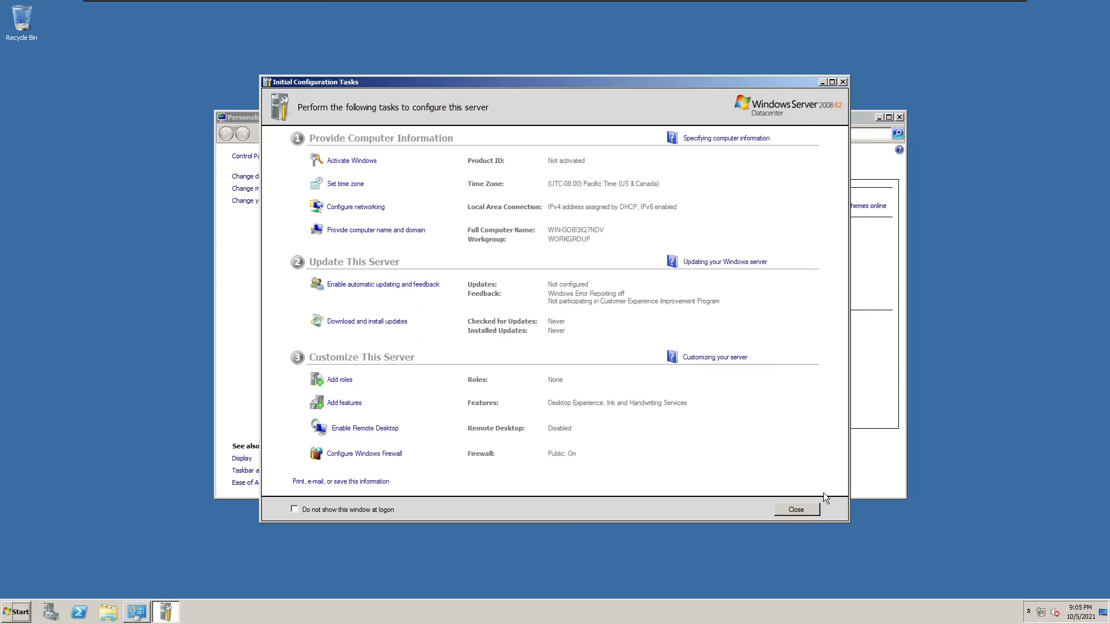
left_click(806, 509)
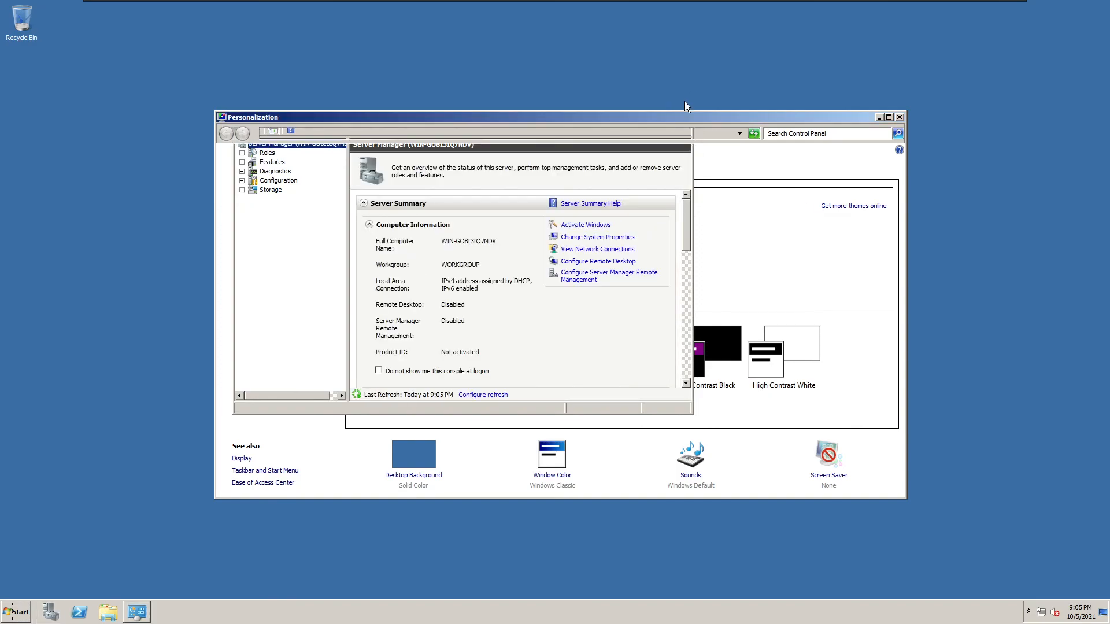
left_click(687, 101)
left_click(398, 270)
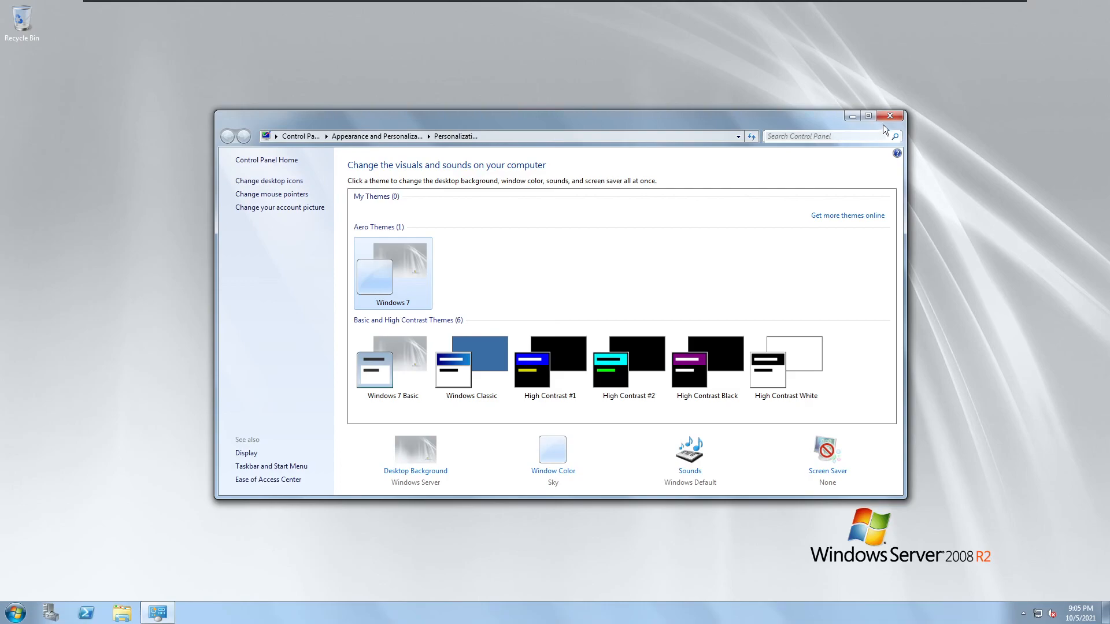
Close the Personalization window and open the Control Panel from the Start menu.
left_click(887, 118)
left_click(15, 613)
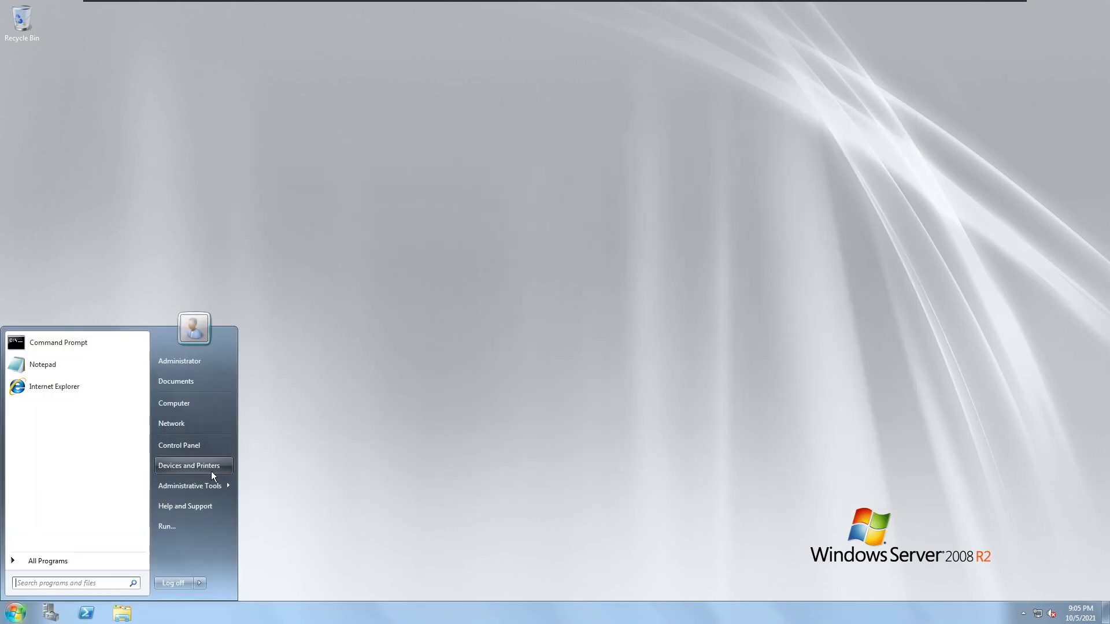
left_click(208, 446)
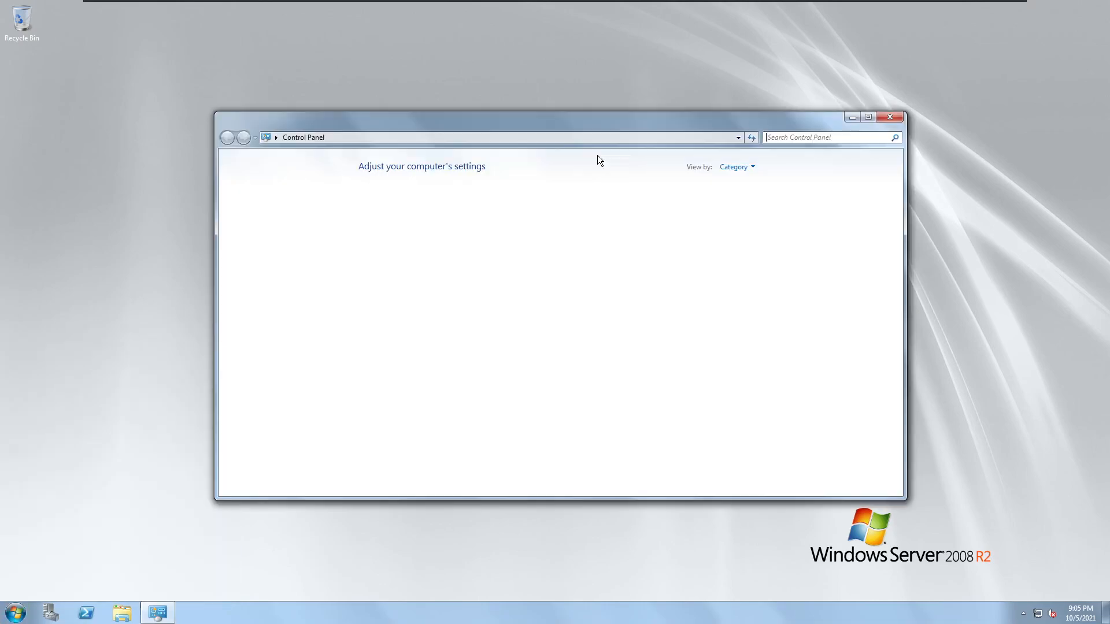
left_click(884, 120)
left_click(16, 613)
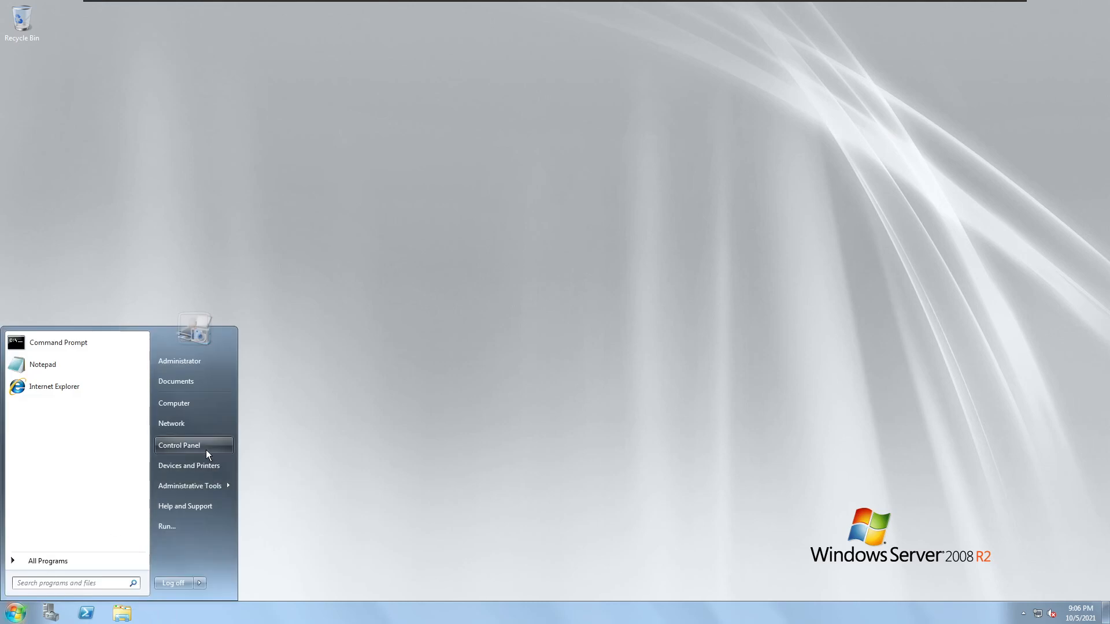
left_click(206, 448)
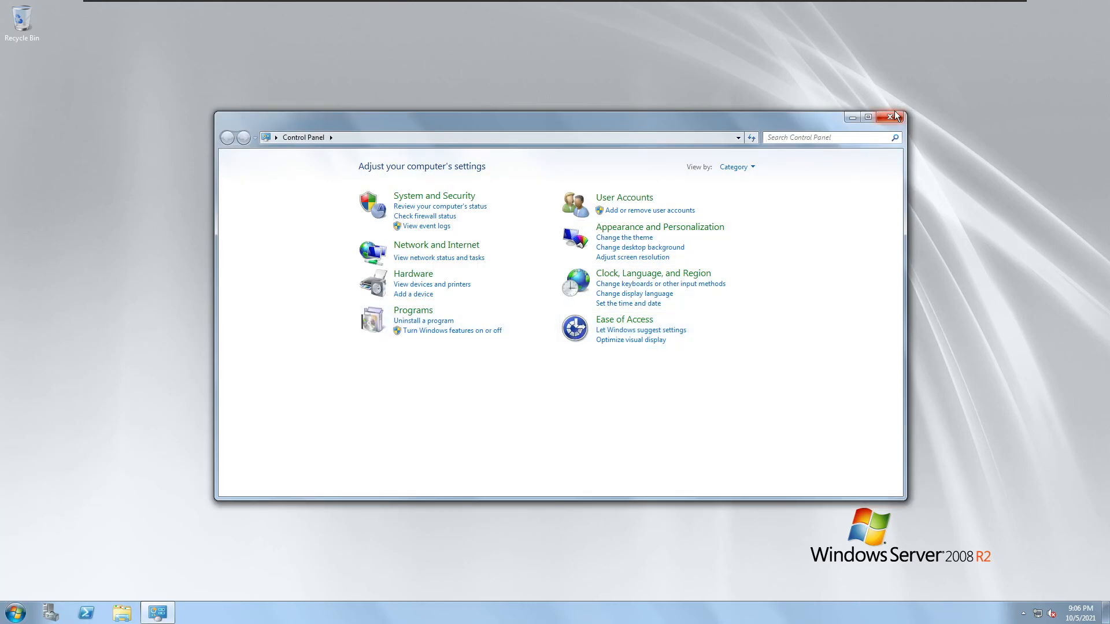
left_click(894, 116)
left_click(15, 612)
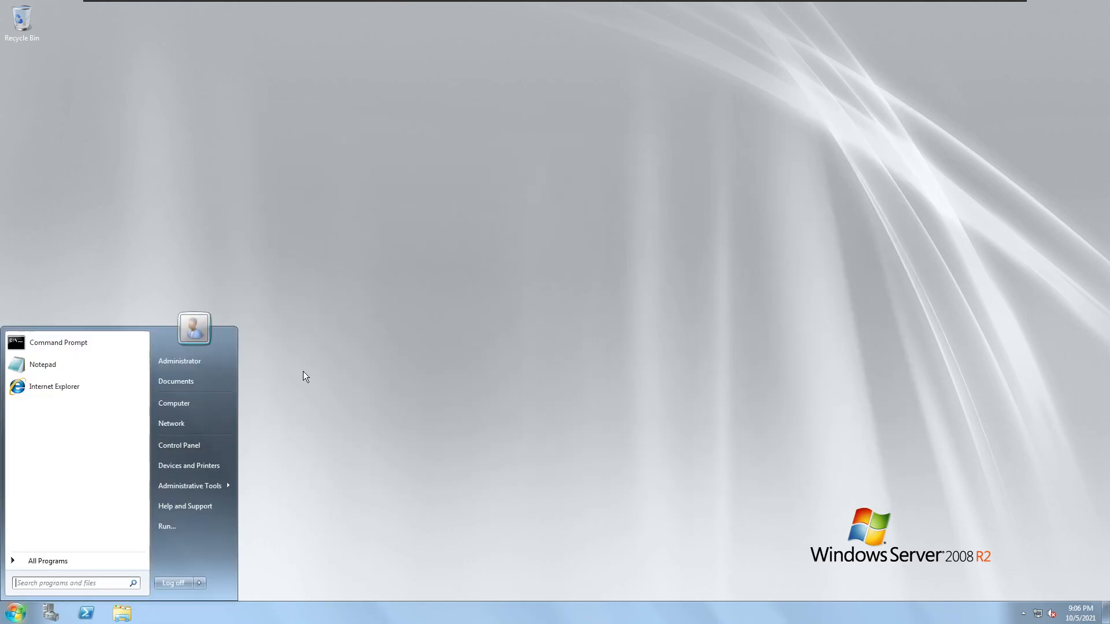
left_click(509, 383)
left_click(16, 612)
left_click(215, 441)
Go to System and Security > System > Advanced system settings > Performance Settings.
left_click(398, 195)
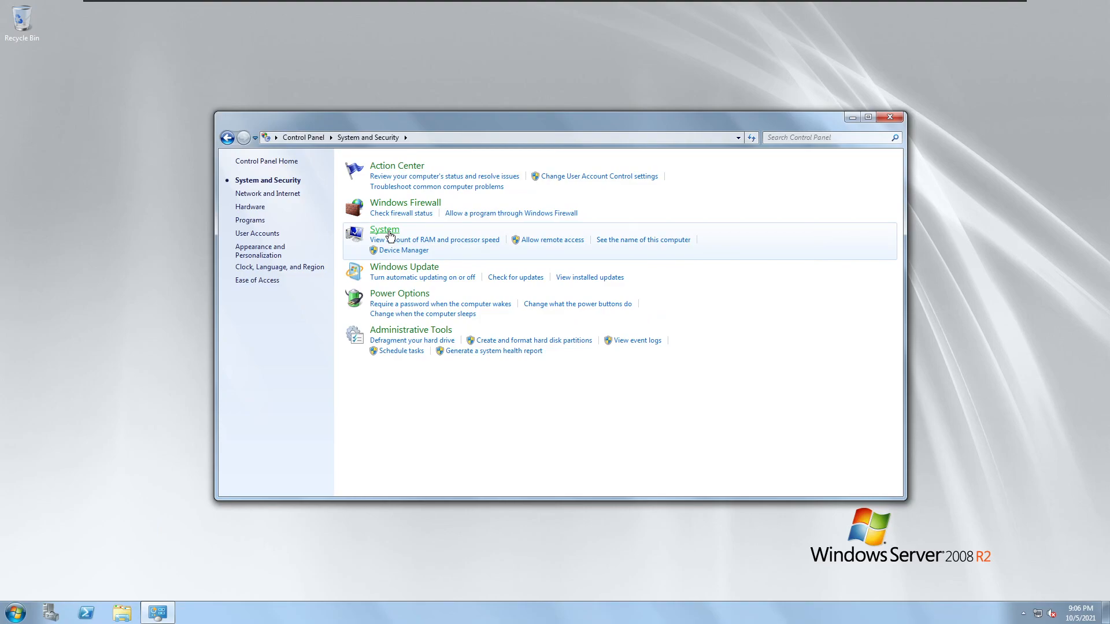
left_click(389, 231)
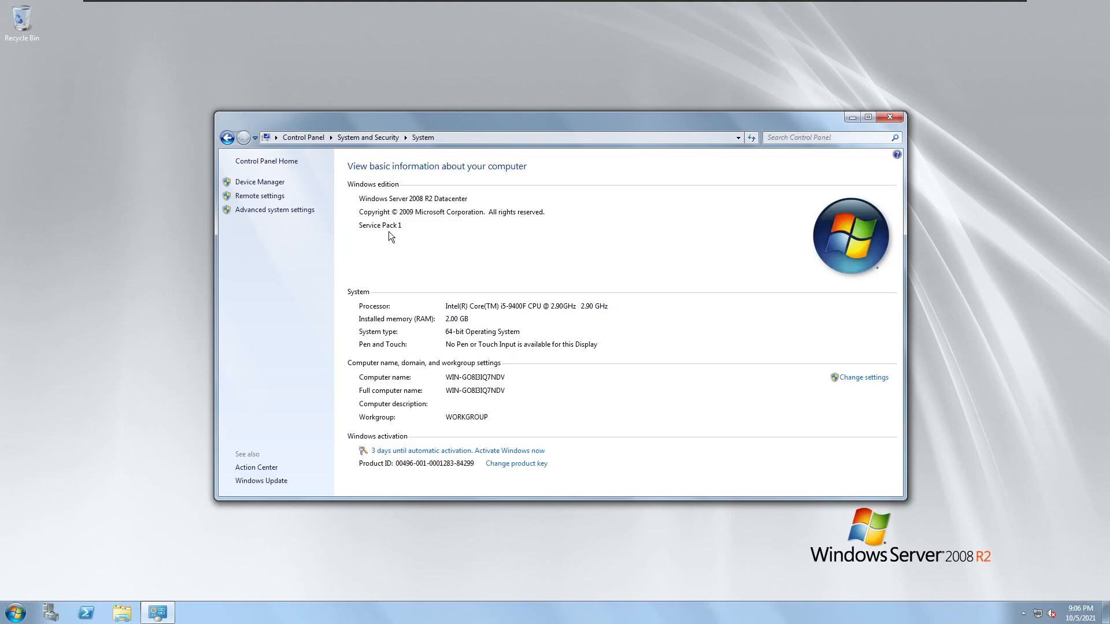
left_click(294, 212)
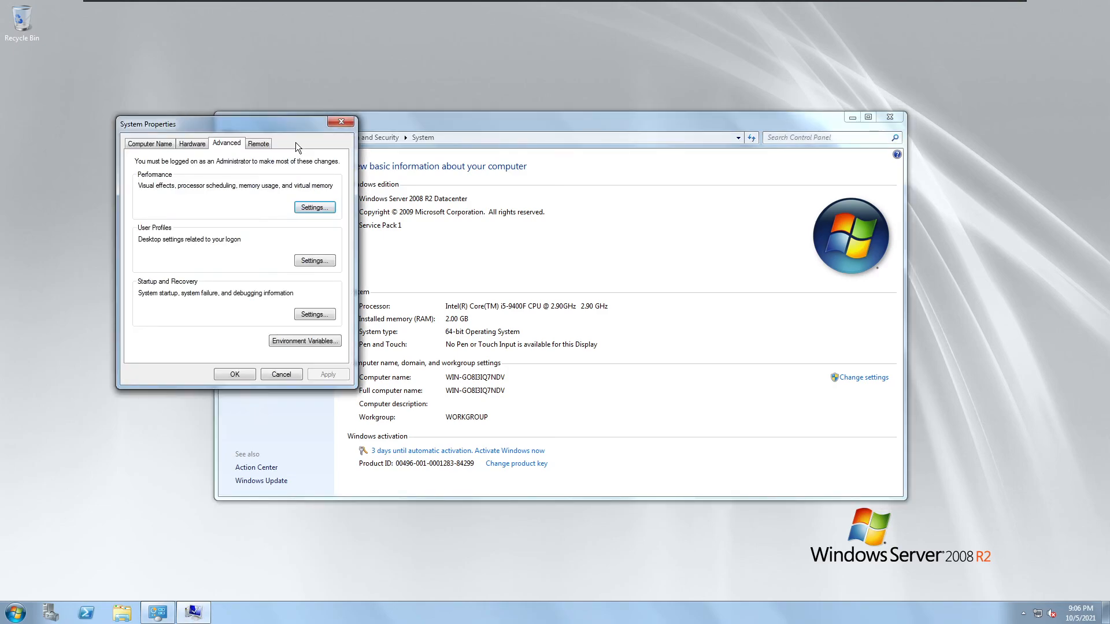
left_click(312, 208)
Choose Adjust for best appearance, apply it, and close the System Properties and System windows.
left_click(236, 249)
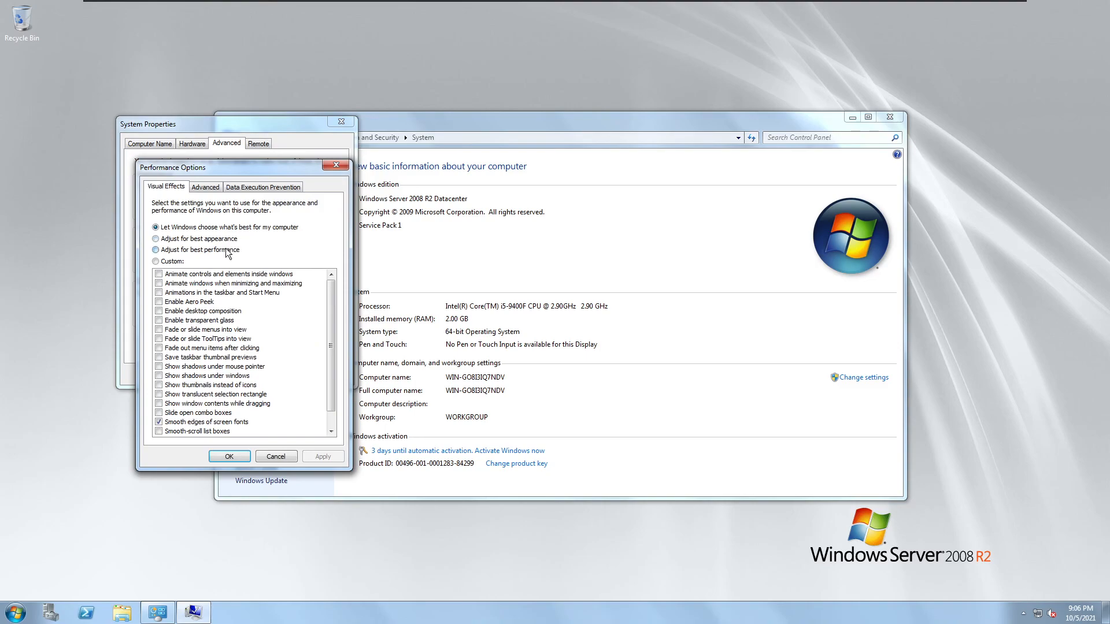
left_click(218, 242)
left_click(318, 454)
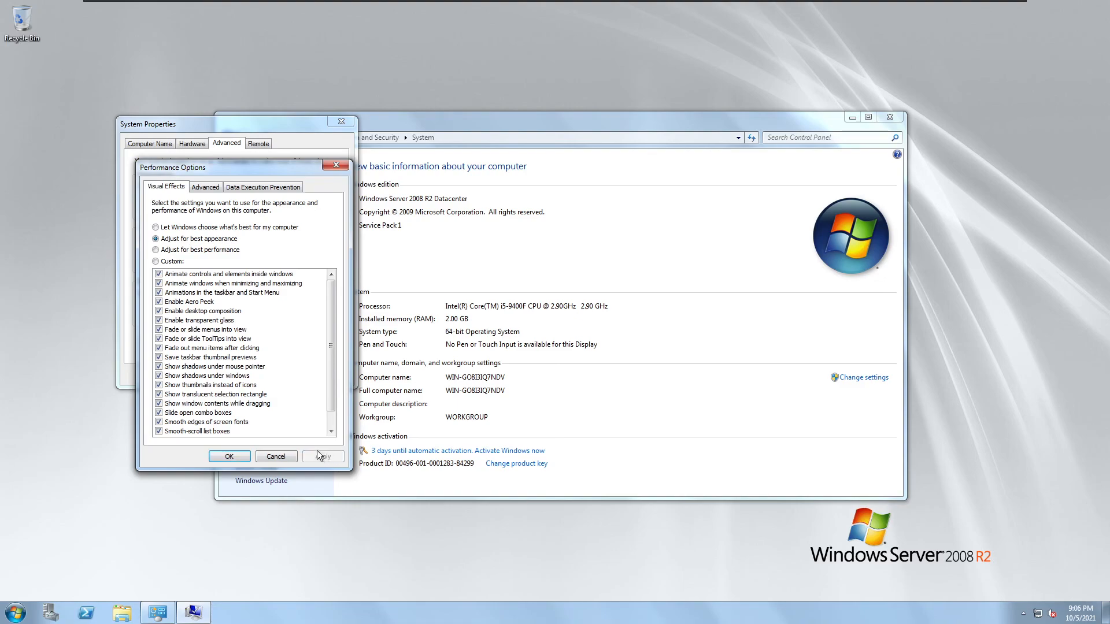
left_click(224, 460)
left_click(341, 121)
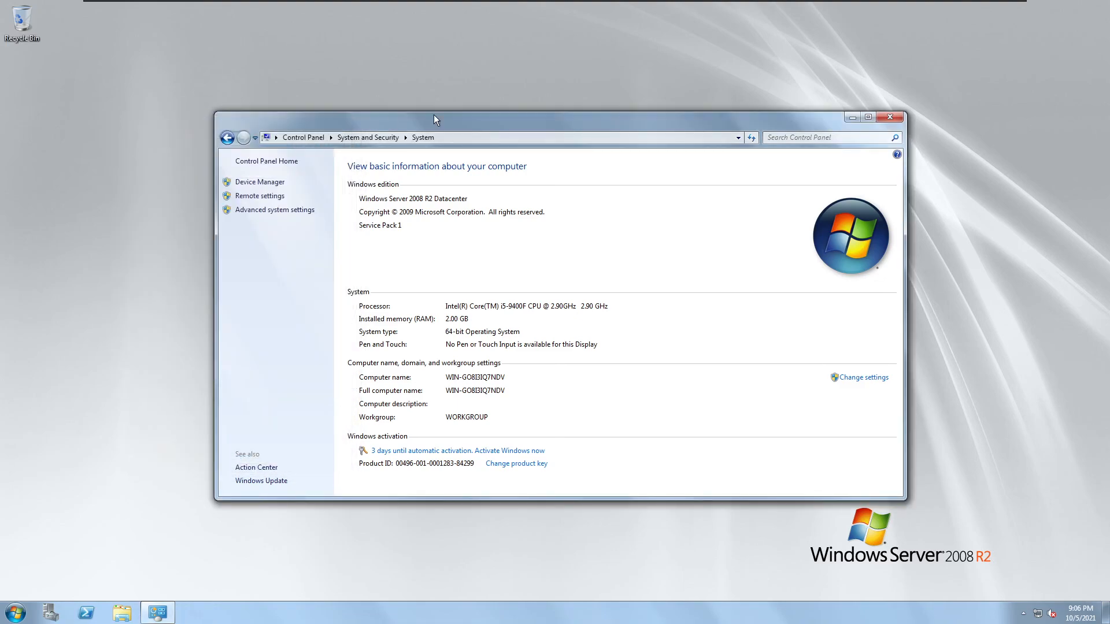
left_click(888, 119)
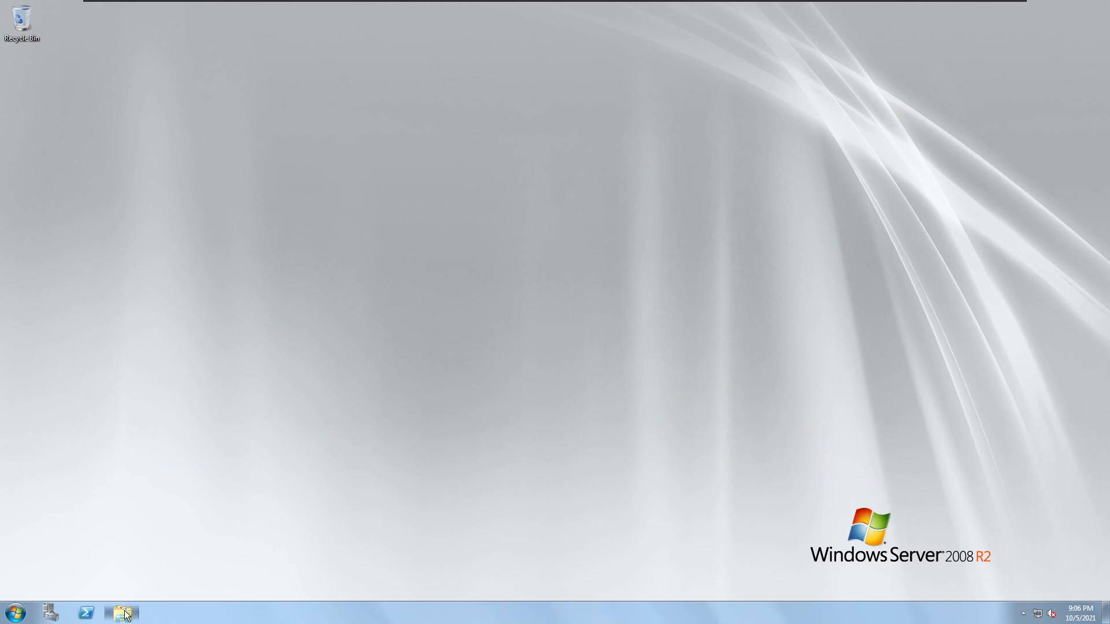
Briefly view the Computer window's drives, then shut down the guest from the Start menu.
left_click(123, 614)
left_click(265, 316)
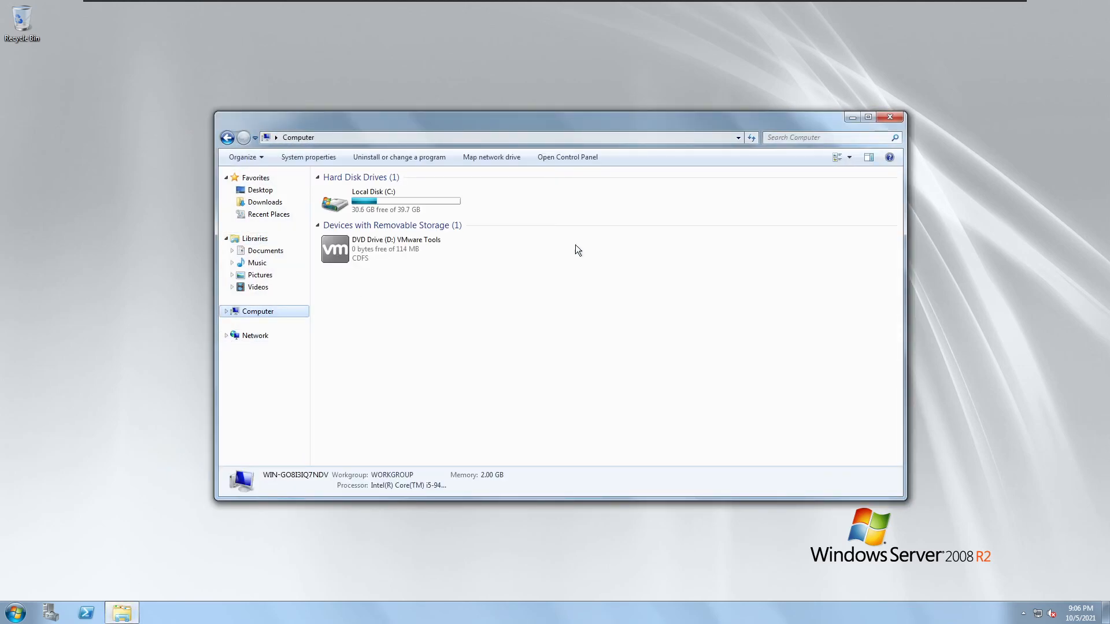
left_click(890, 117)
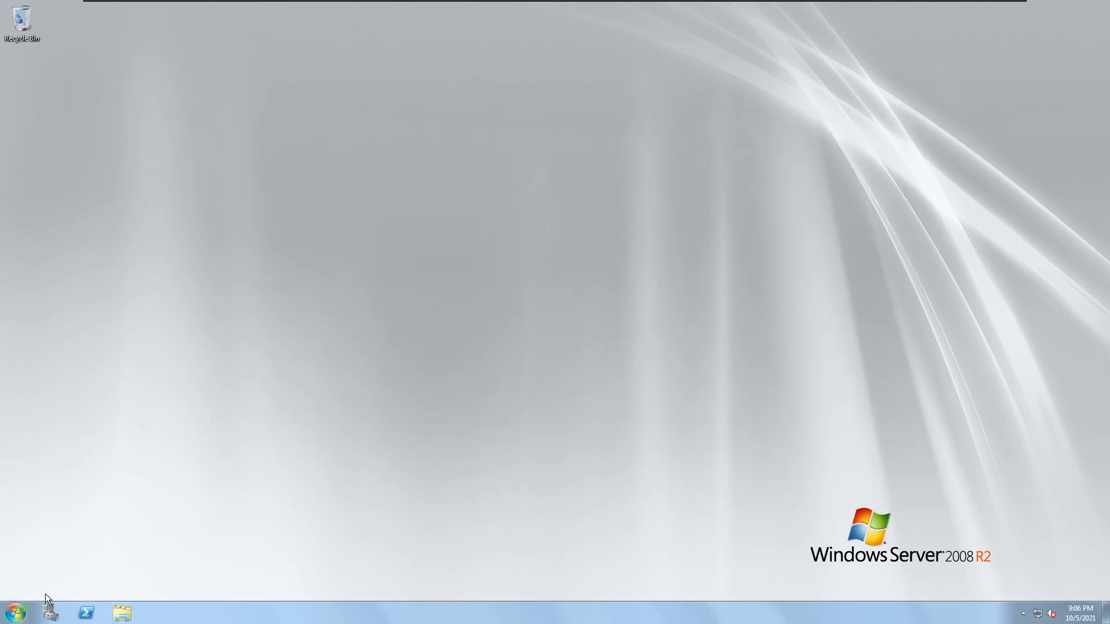
left_click(16, 612)
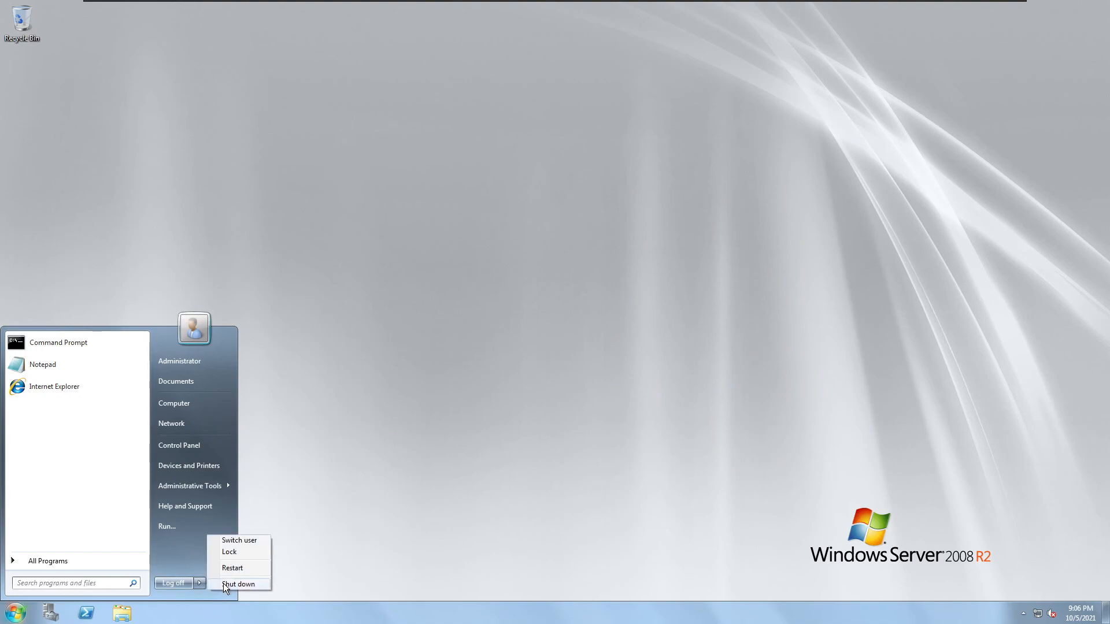
left_click(230, 584)
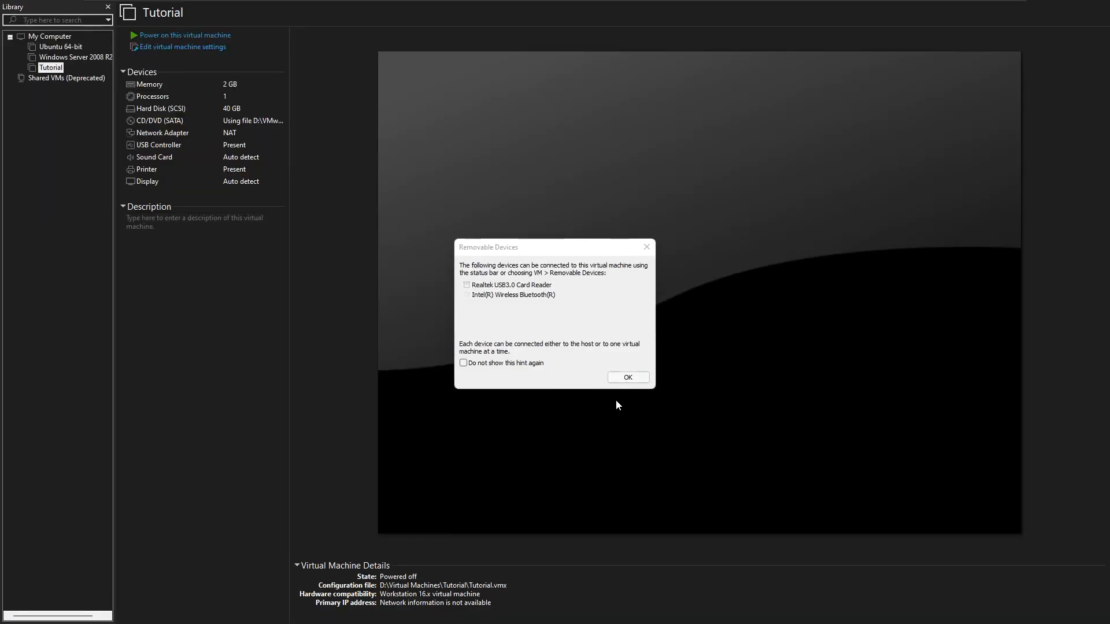
Dismiss the removable devices hint and delete the Tutorial machine from disk.
left_click(610, 378)
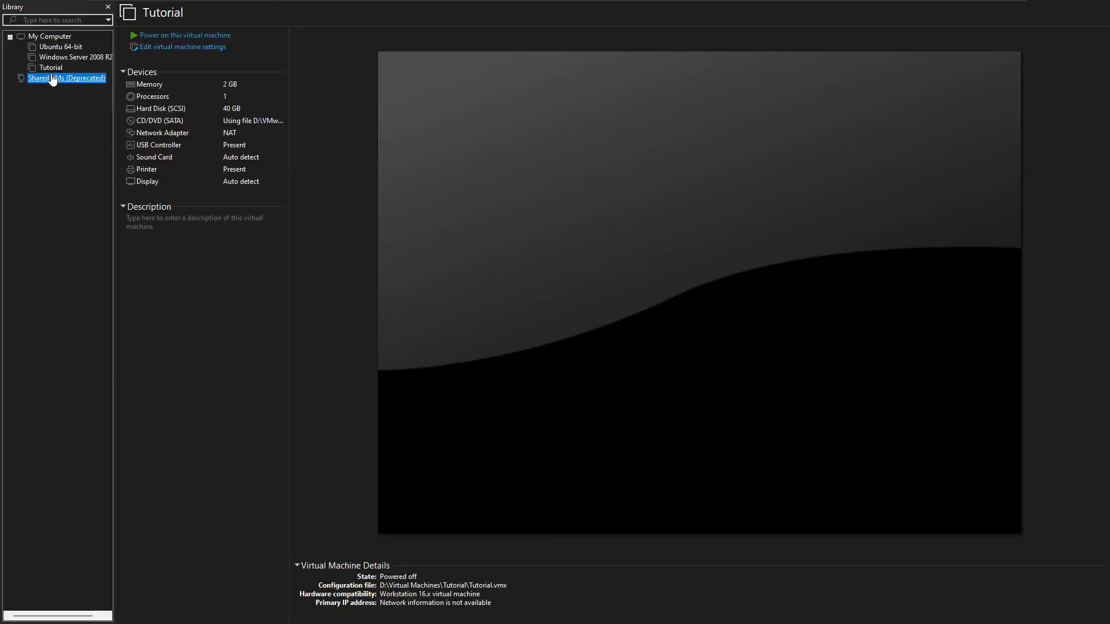
right_click(36, 67)
key("Escape")
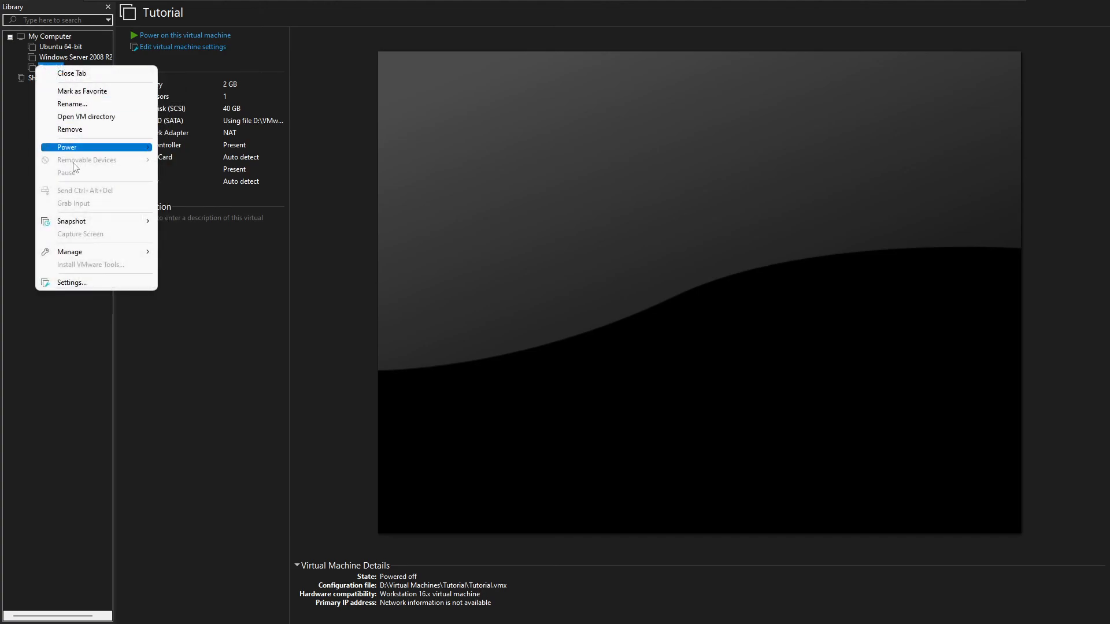
mouse_move(87, 254)
left_click(196, 328)
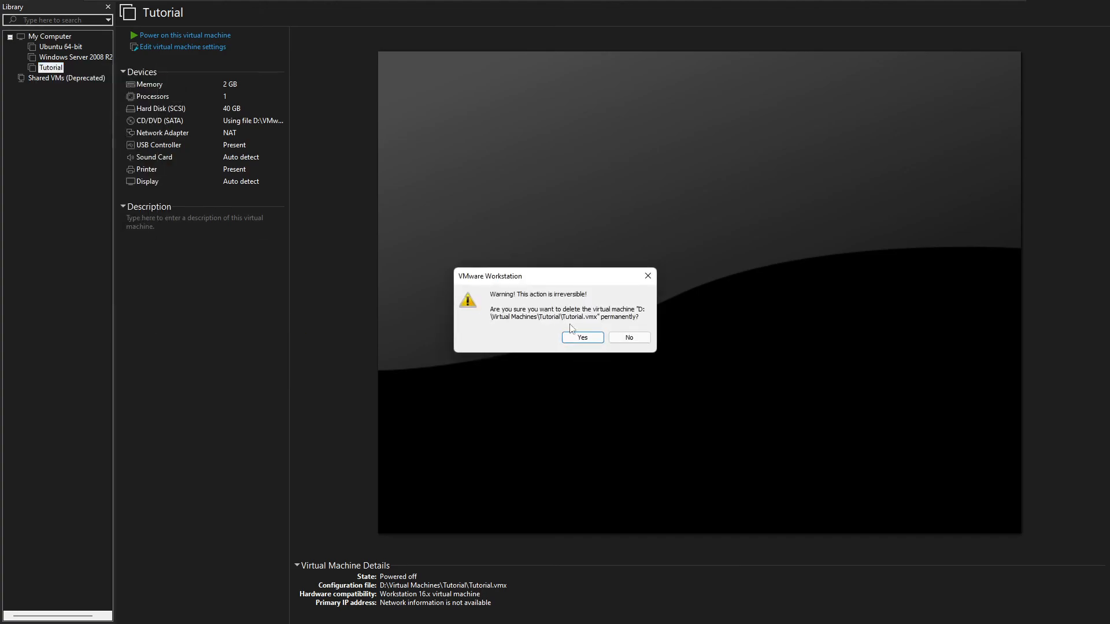
left_click(584, 337)
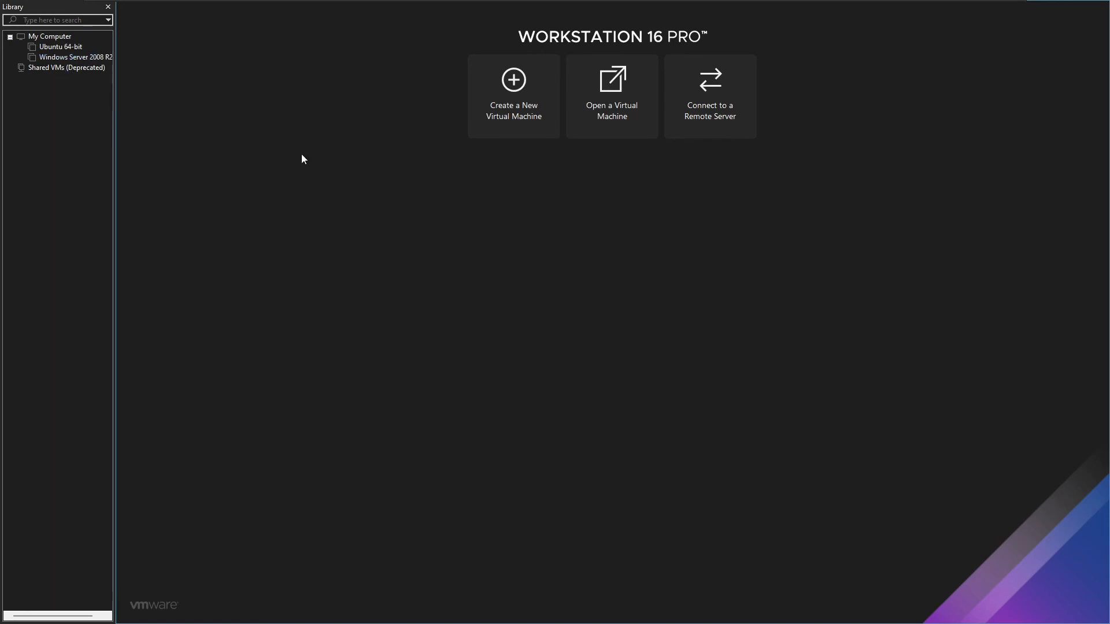
Minimize VMware Workstation and bring OBS Studio to the front.
mouse_move(780, 3)
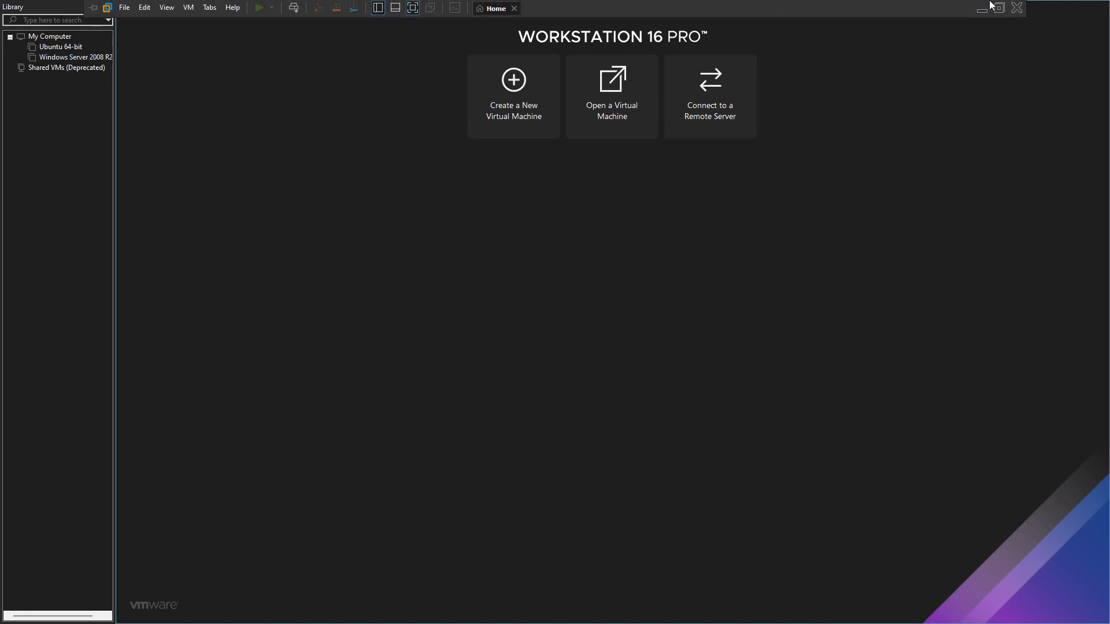
left_click(981, 6)
left_click(708, 610)
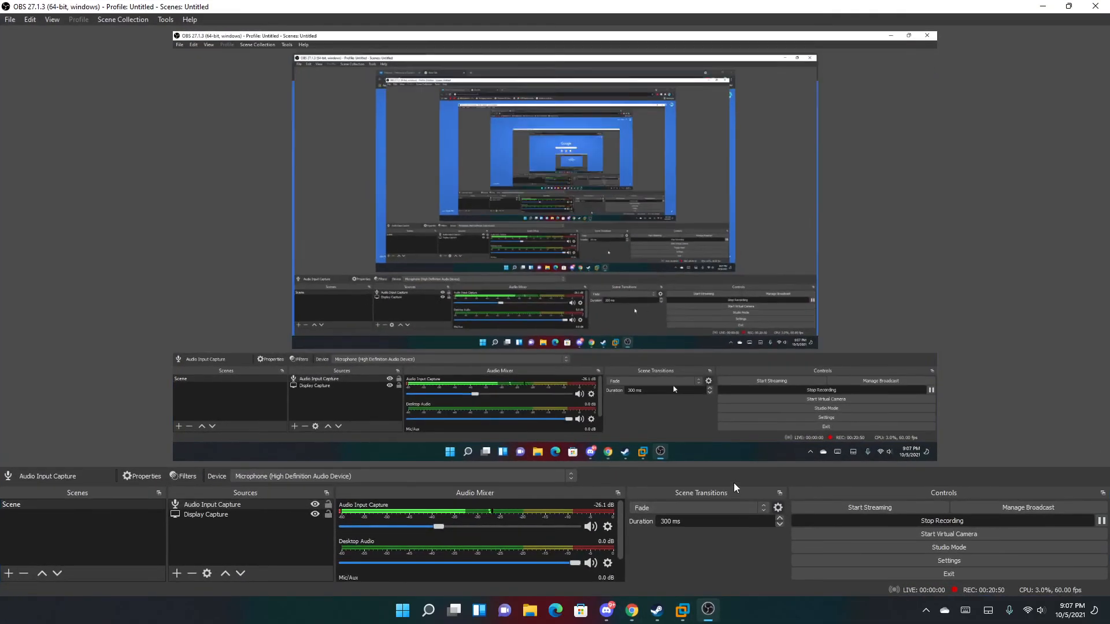